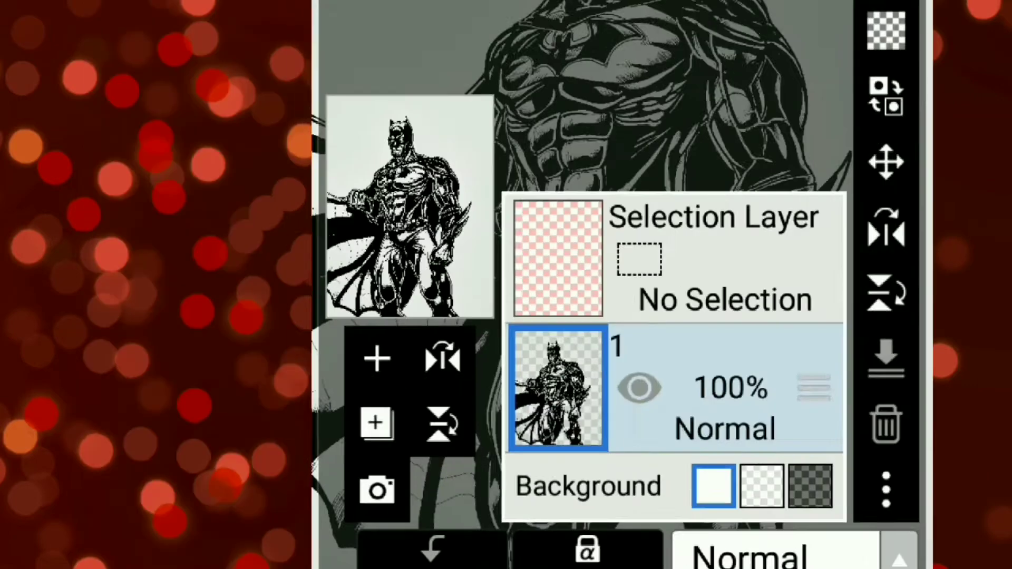
Add a layer beneath the Batman line art and brush red strokes across the chest
left_click(374, 356)
left_click_drag(725, 242, 725, 448)
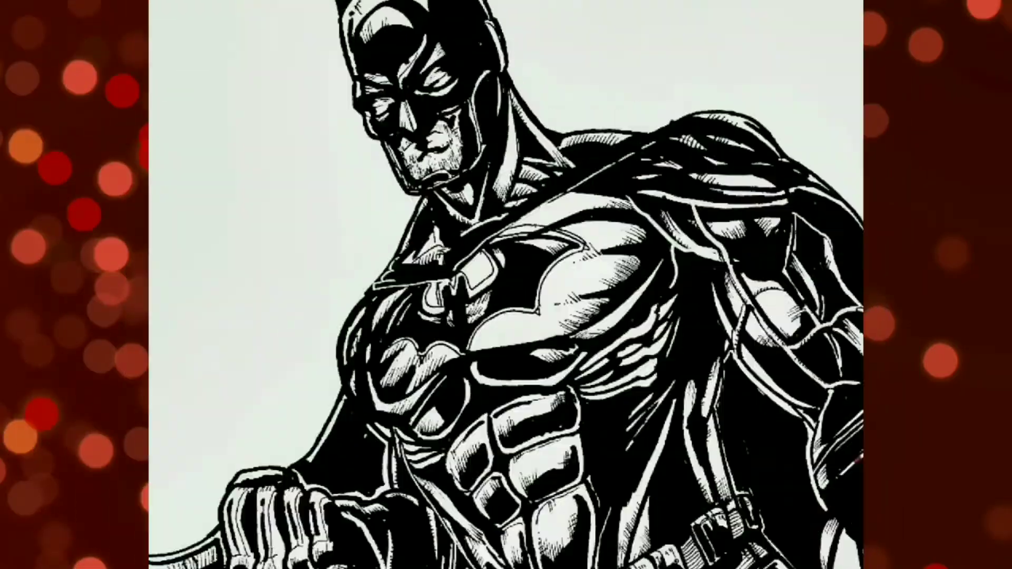
left_click_drag(469, 403, 448, 485)
left_click_drag(548, 211, 501, 406)
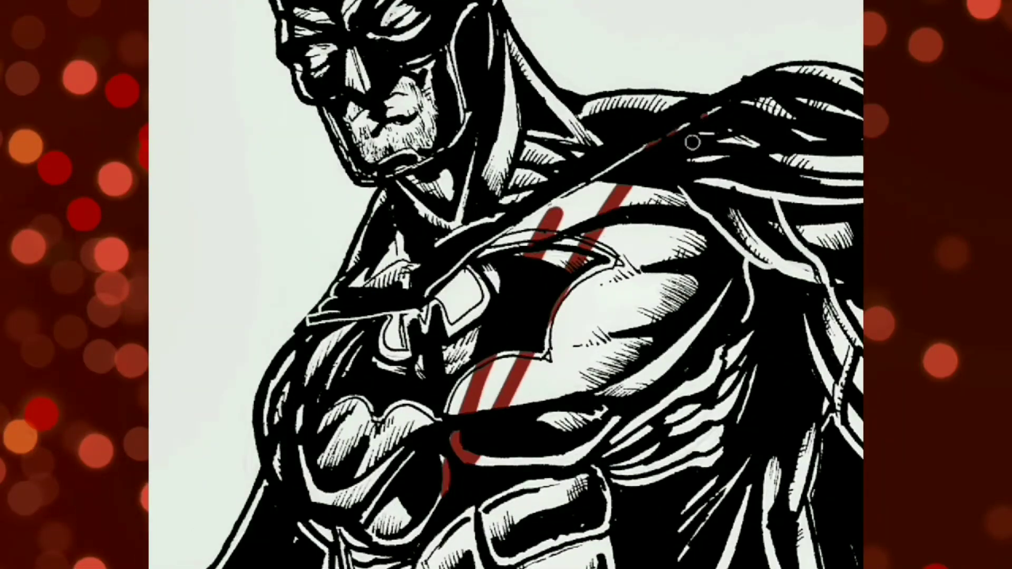
left_click_drag(664, 195, 606, 393)
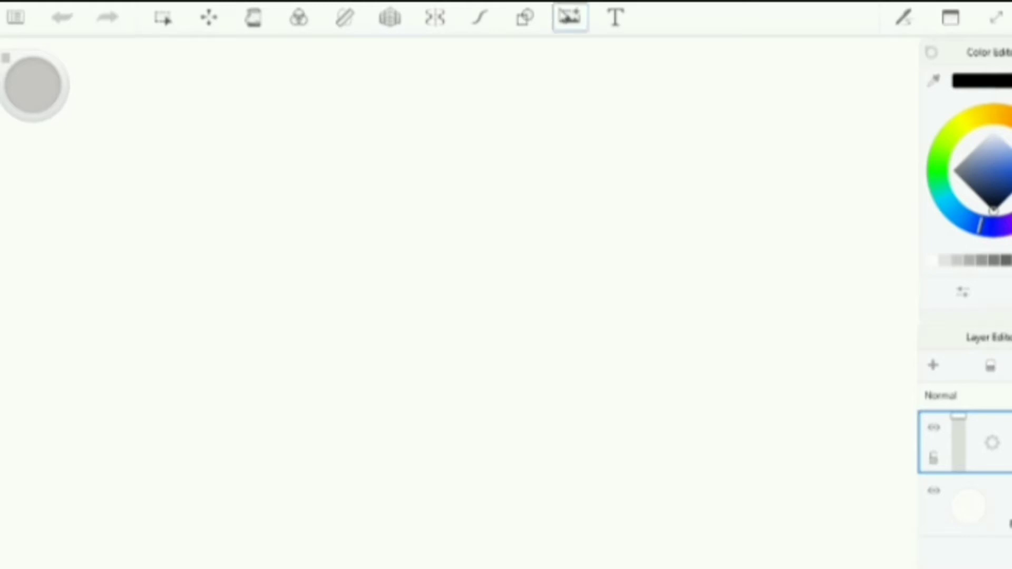
left_click(569, 18)
scroll(353, 197, "down", 3)
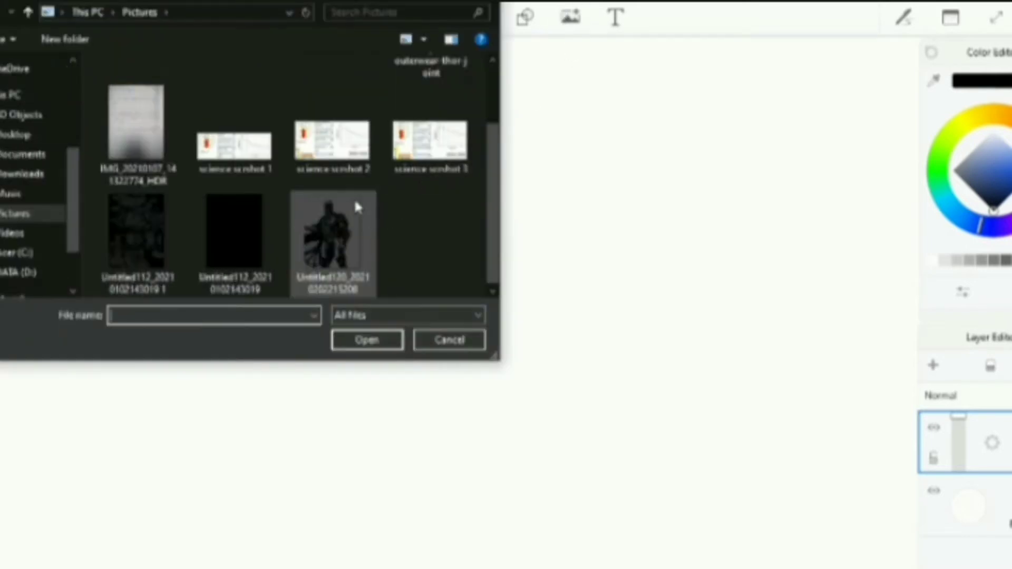
left_click(334, 245)
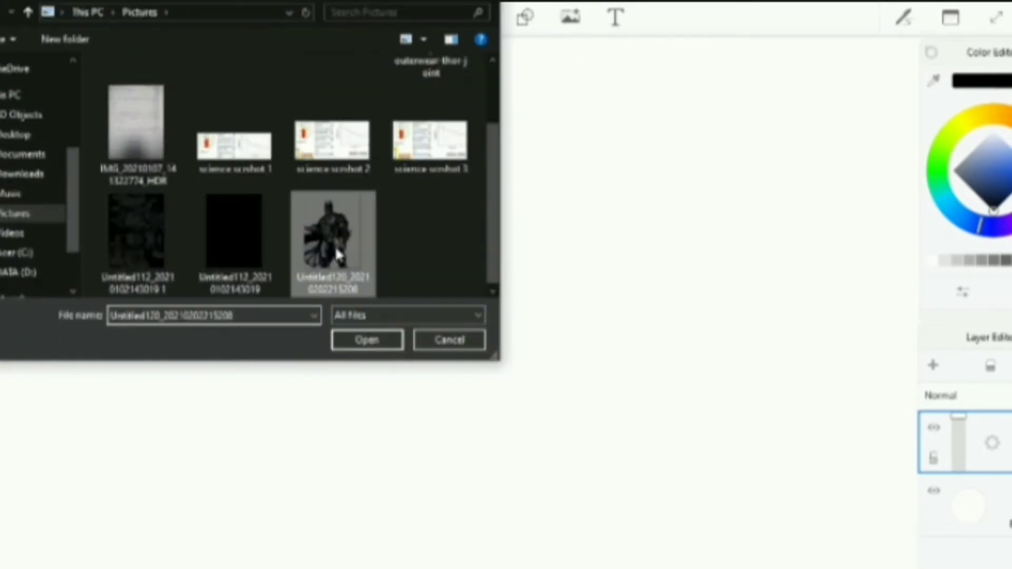
left_click(367, 340)
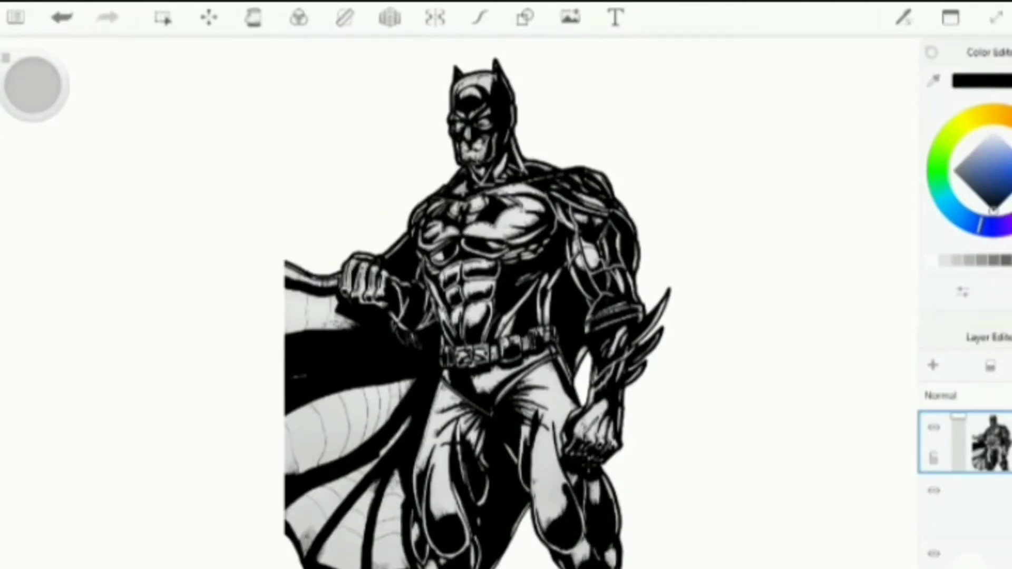
scroll(484, 464, "up", 10)
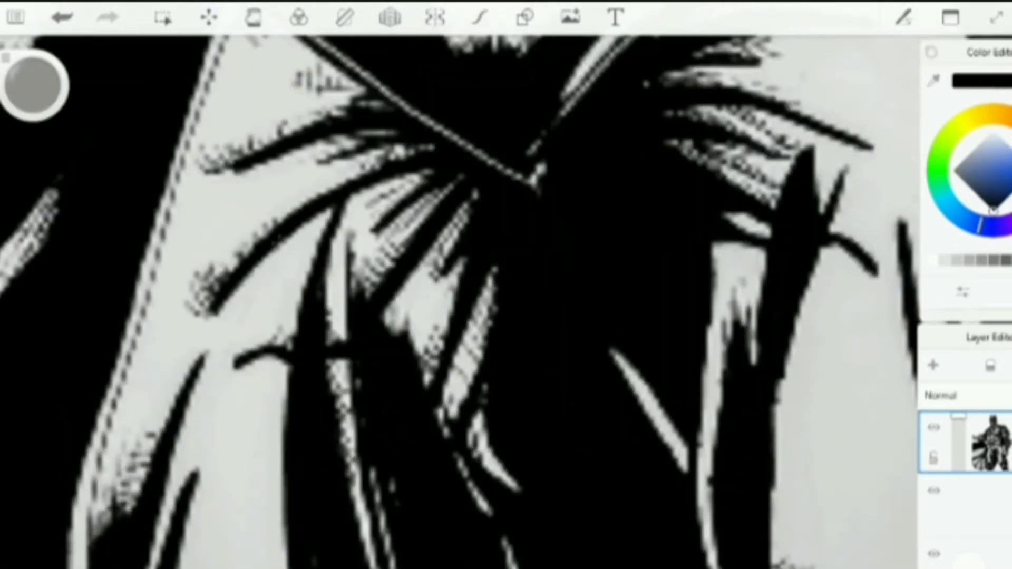
scroll(674, 274, "down", 15)
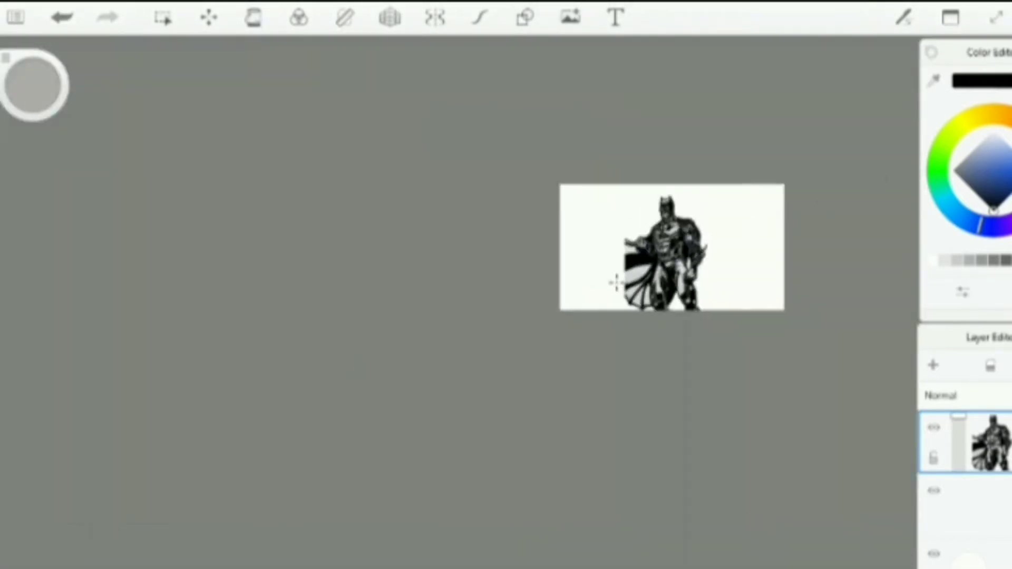
scroll(708, 229, "up", 8)
scroll(709, 229, "up", 6)
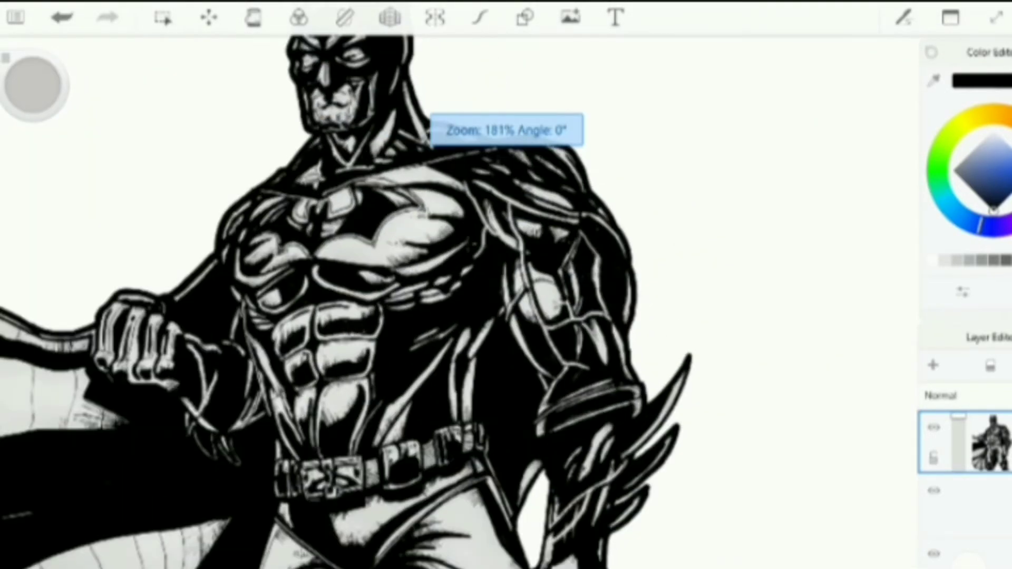
scroll(408, 214, "down", 8)
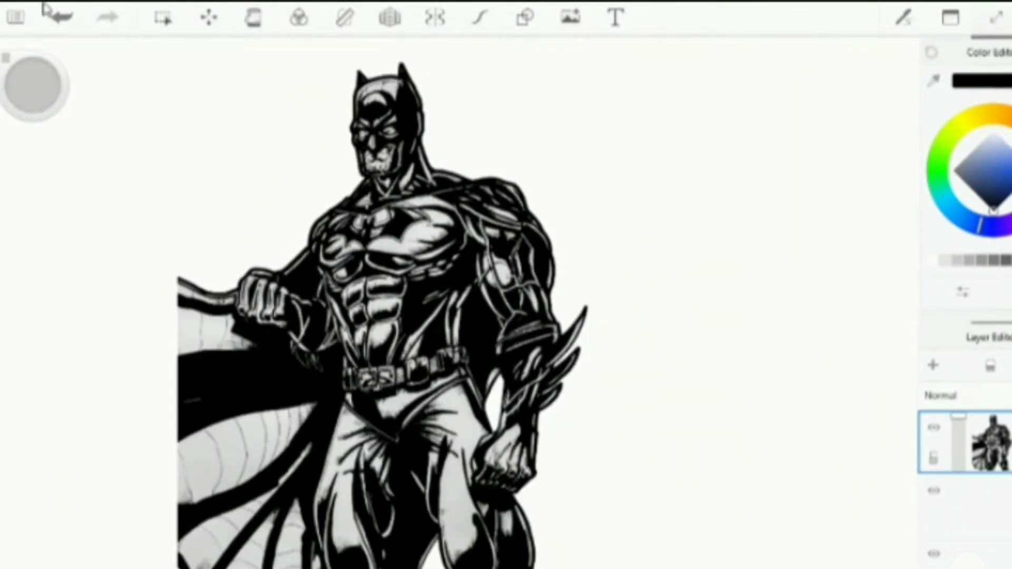
Create a new sketch with the A3 preset, 3508 x 4961, discarding the current document without saving
left_click(13, 19)
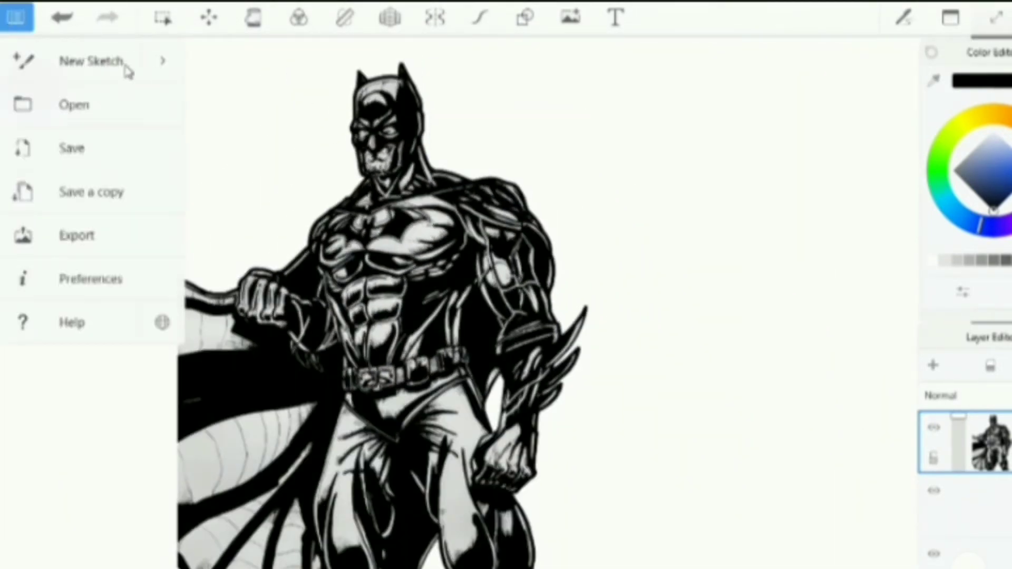
left_click(161, 69)
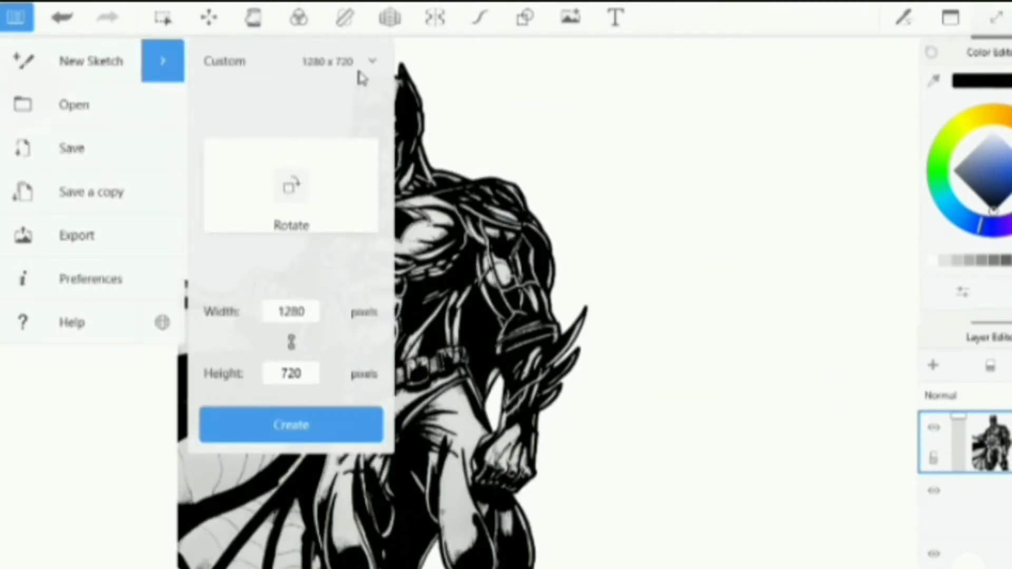
left_click(374, 67)
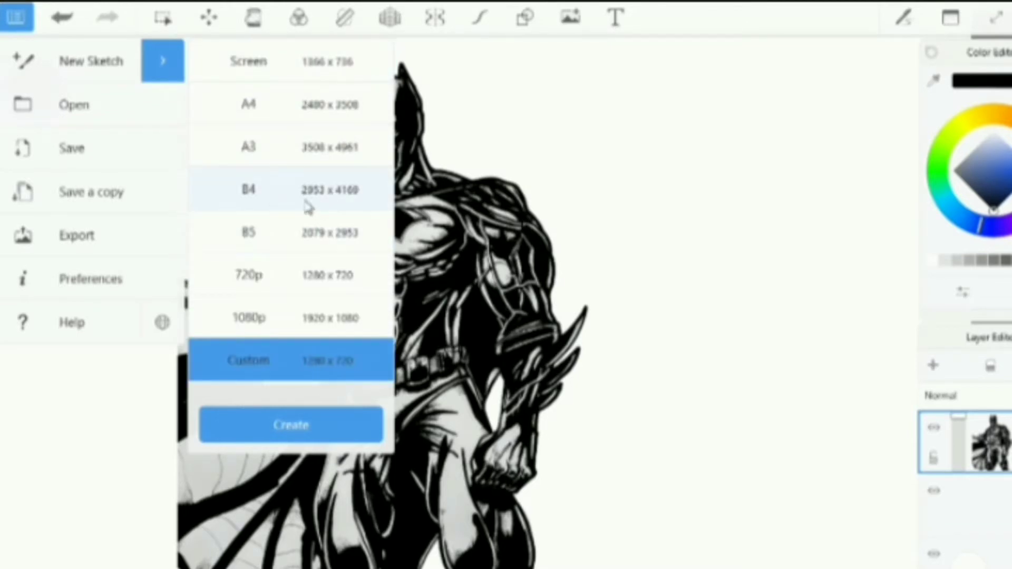
left_click(319, 157)
left_click(309, 438)
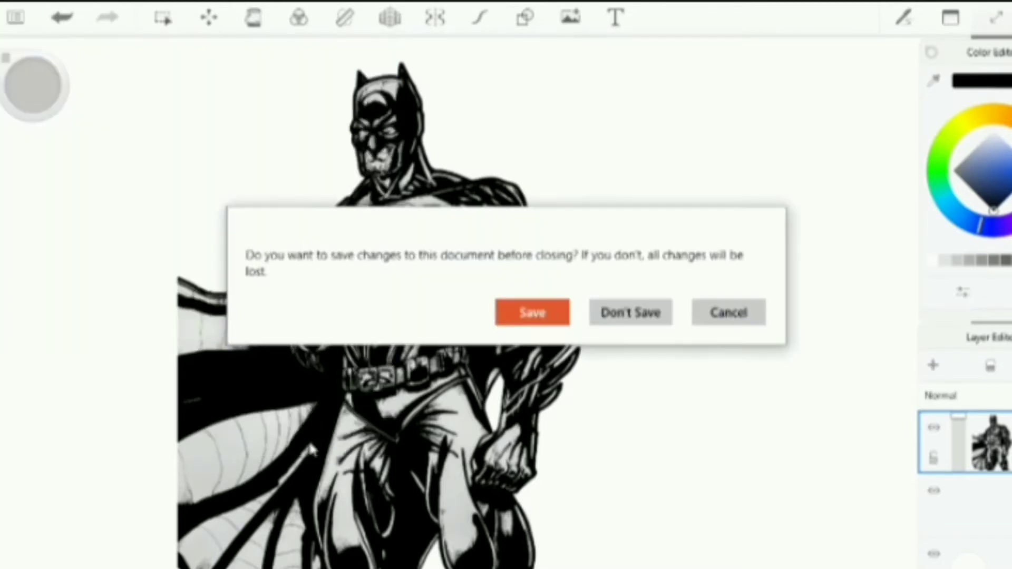
left_click(628, 317)
scroll(517, 247, "down", 1)
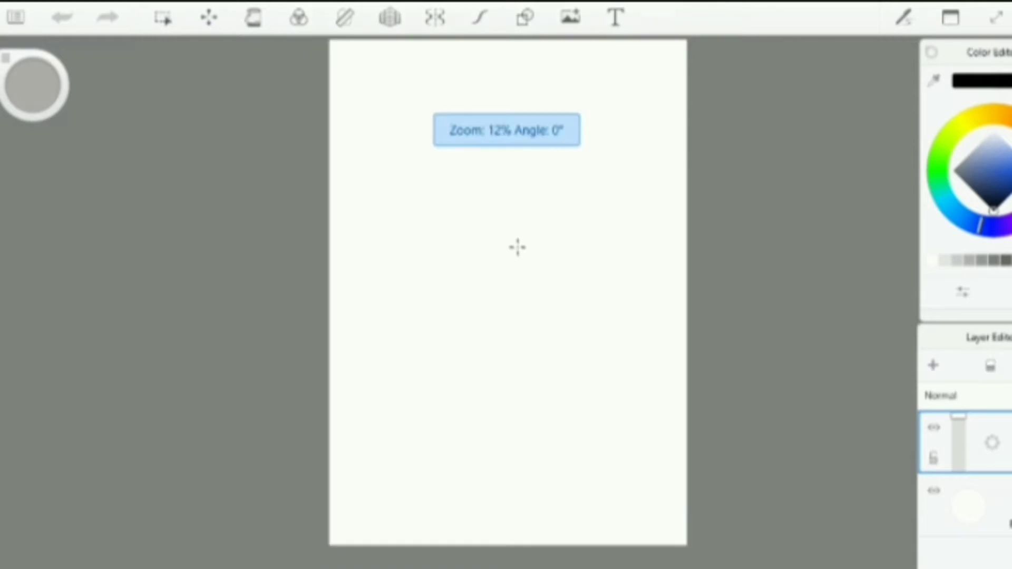
left_click(571, 27)
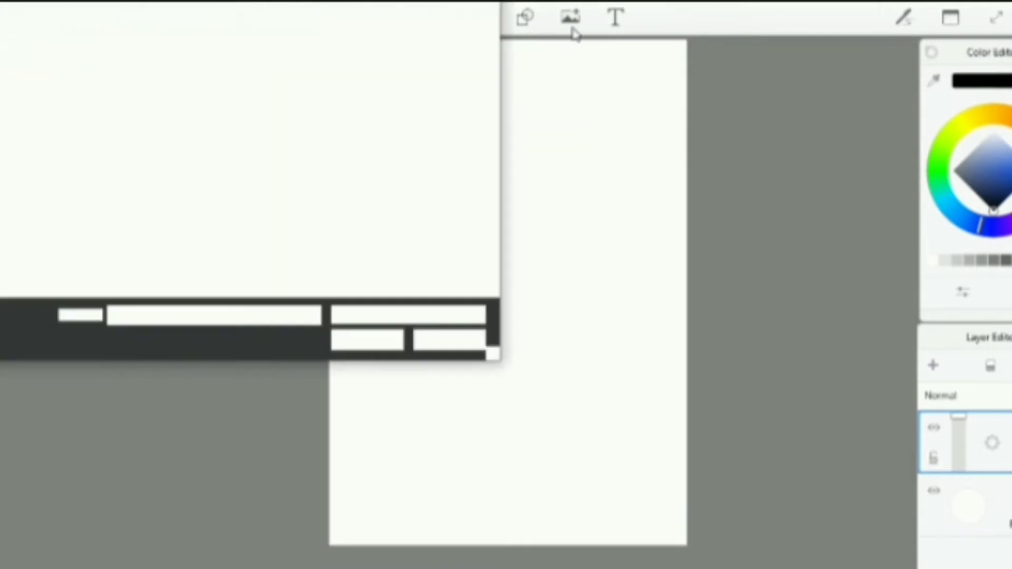
scroll(350, 254, "down", 2)
left_click(350, 253)
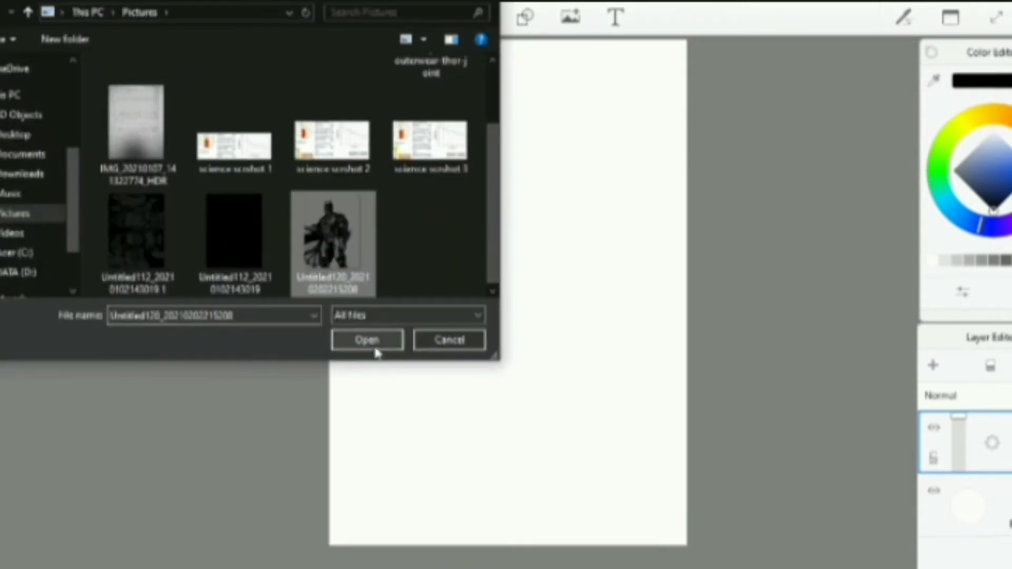
left_click(369, 342)
scroll(519, 235, "up", 6)
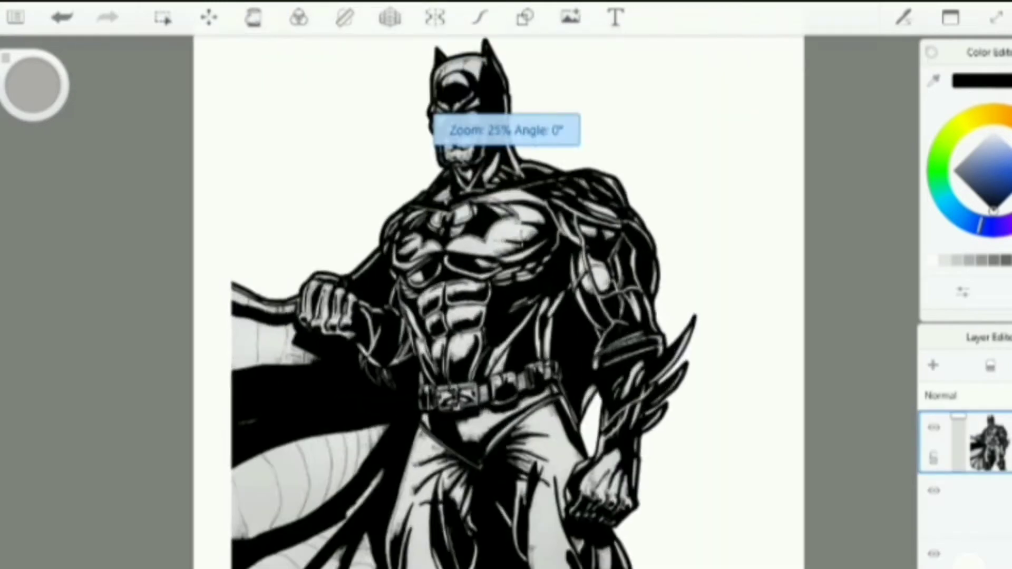
scroll(519, 234, "down", 6)
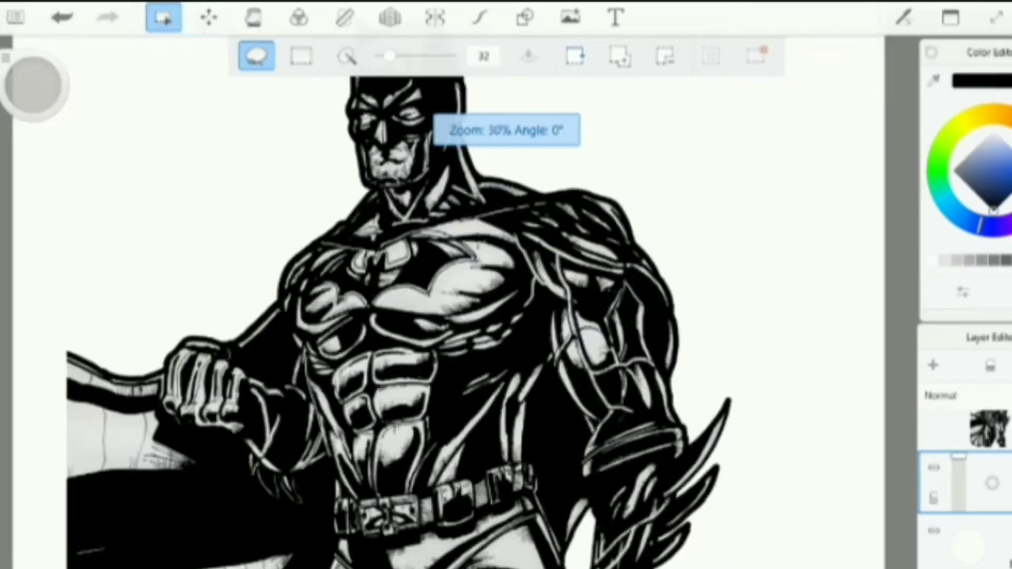
On the empty layer beneath the line art, lasso the chest and neighbouring upper arm, adding each new outline to the selection
scroll(506, 295, "up", 4)
mouse_move(53, 316)
left_mouse_down()
mouse_move(158, 269)
mouse_move(317, 369)
mouse_move(595, 369)
mouse_move(527, 464)
left_mouse_up()
key("ctrl+z")
left_click_drag(263, 252, 443, 278)
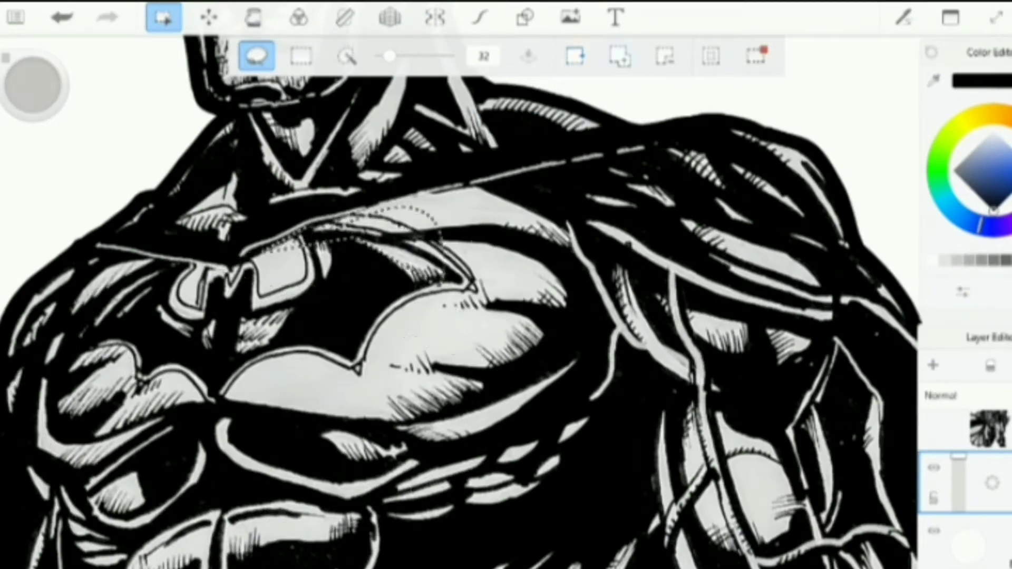
left_click(620, 56)
mouse_move(441, 244)
left_mouse_down()
mouse_move(563, 227)
mouse_move(626, 258)
mouse_move(701, 382)
left_mouse_up()
mouse_move(833, 343)
left_mouse_down()
mouse_move(579, 437)
mouse_move(274, 358)
left_mouse_up()
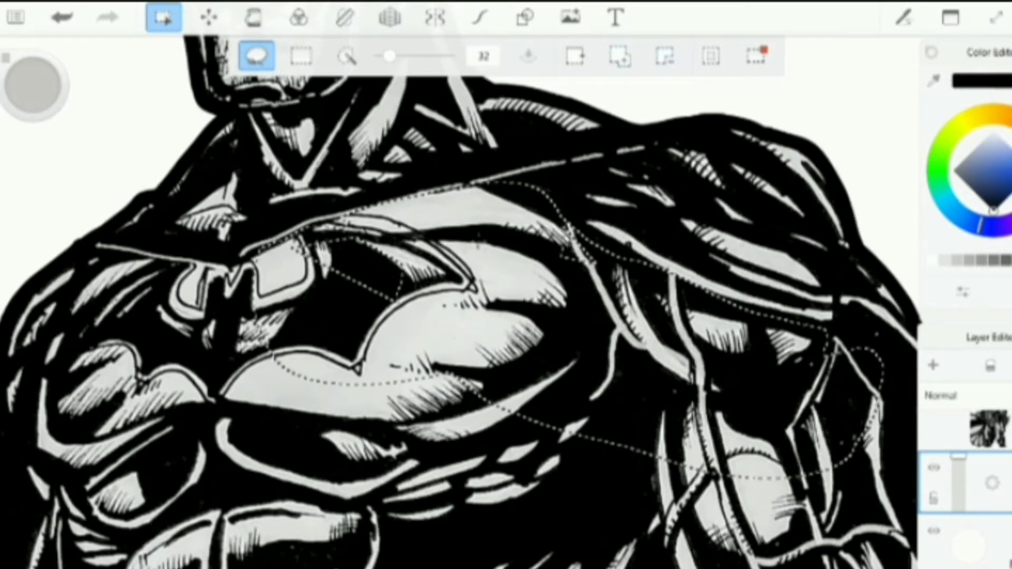
Extend the lasso selection over the lower upper arm, the abdomen down to the belt, and the shoulder on the cape side
scroll(480, 250, "down", 5)
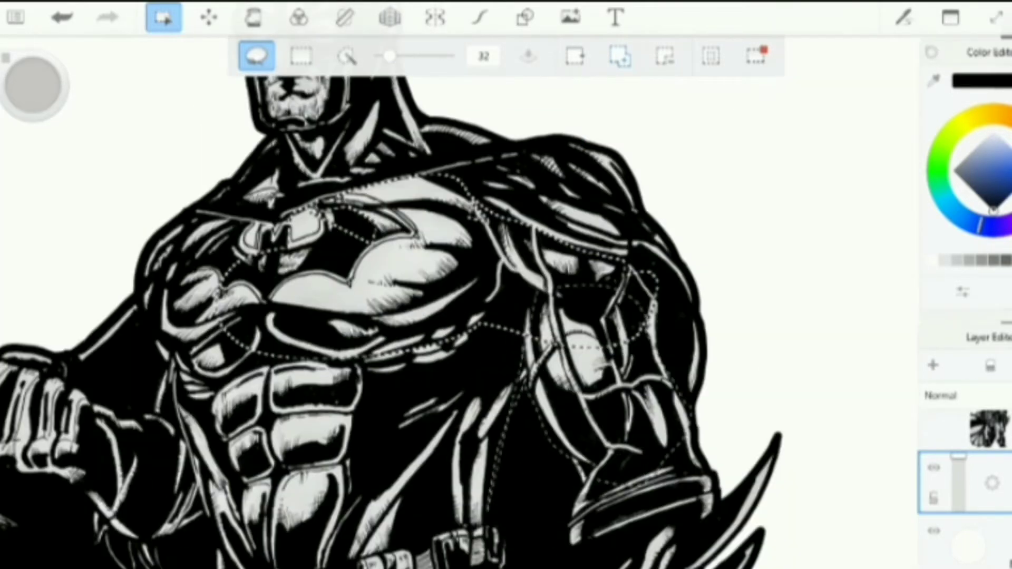
left_click_drag(488, 511, 425, 372)
mouse_move(348, 554)
left_mouse_down()
mouse_move(279, 567)
mouse_move(216, 558)
mouse_move(206, 464)
mouse_move(143, 379)
mouse_move(142, 327)
left_mouse_up()
mouse_move(202, 472)
left_mouse_down()
mouse_move(172, 529)
mouse_move(215, 536)
left_mouse_up()
mouse_move(527, 401)
left_mouse_down()
mouse_move(558, 500)
mouse_move(701, 469)
mouse_move(685, 411)
left_mouse_up()
scroll(453, 316, "up", 3)
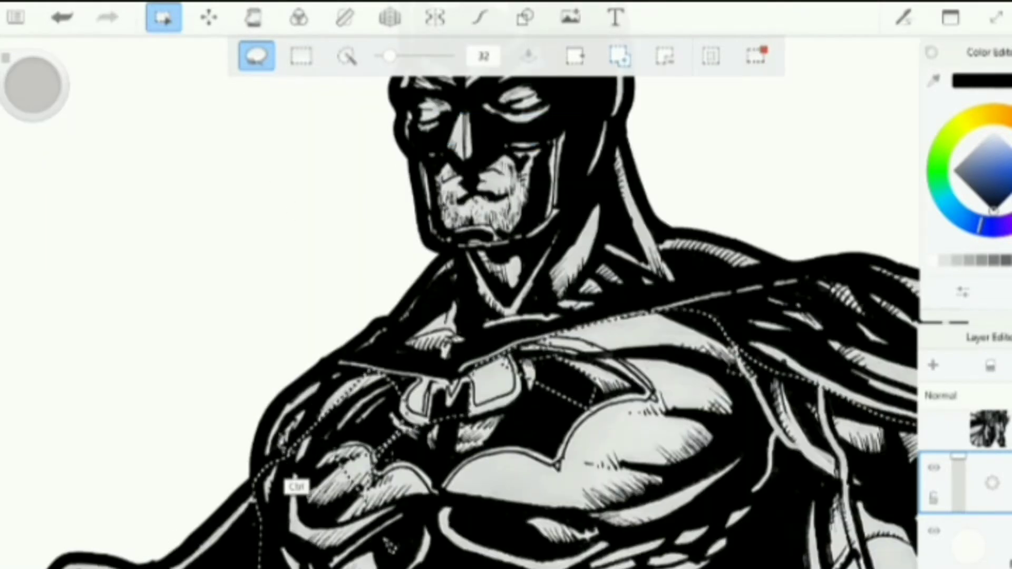
scroll(449, 496, "down", 10)
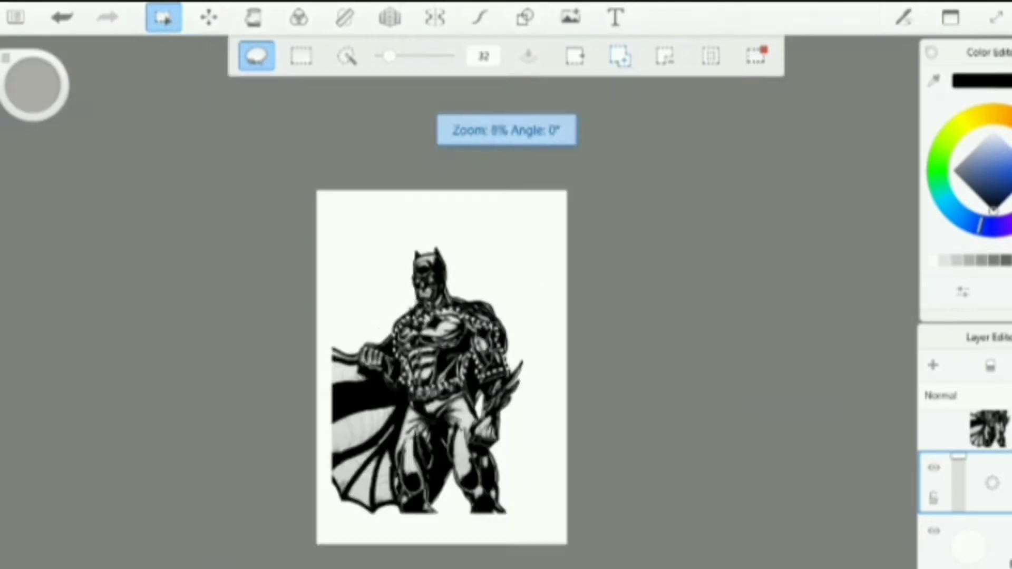
Add the leg nearest the spread cape to the lasso selection, following its outline from hip to shin
scroll(448, 495, "up", 10)
mouse_move(368, 550)
left_mouse_down()
mouse_move(179, 248)
mouse_move(253, 100)
mouse_move(351, 448)
left_mouse_up()
left_click_drag(259, 184, 343, 312)
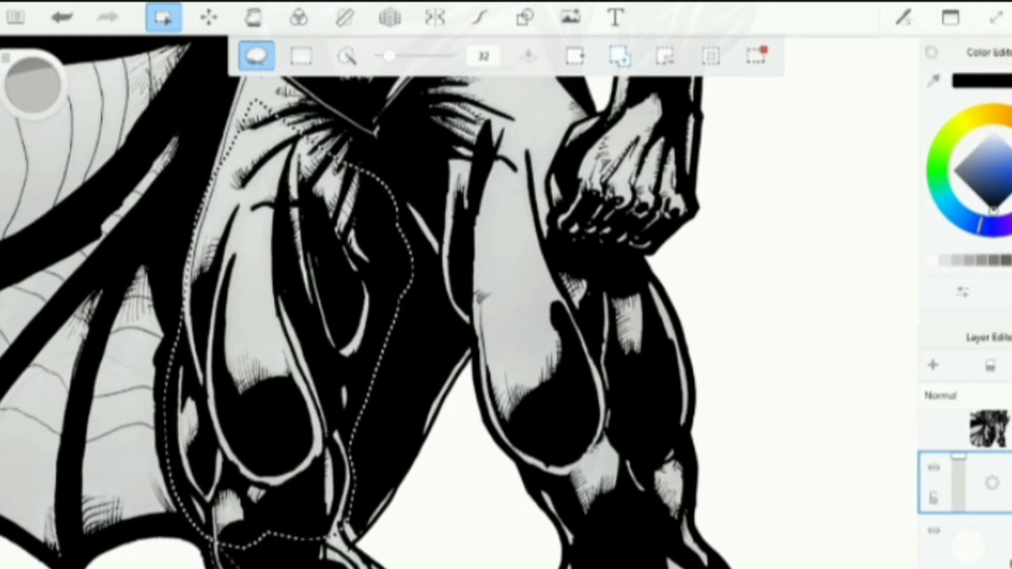
left_click_drag(180, 327, 269, 532)
scroll(449, 496, "down", 10)
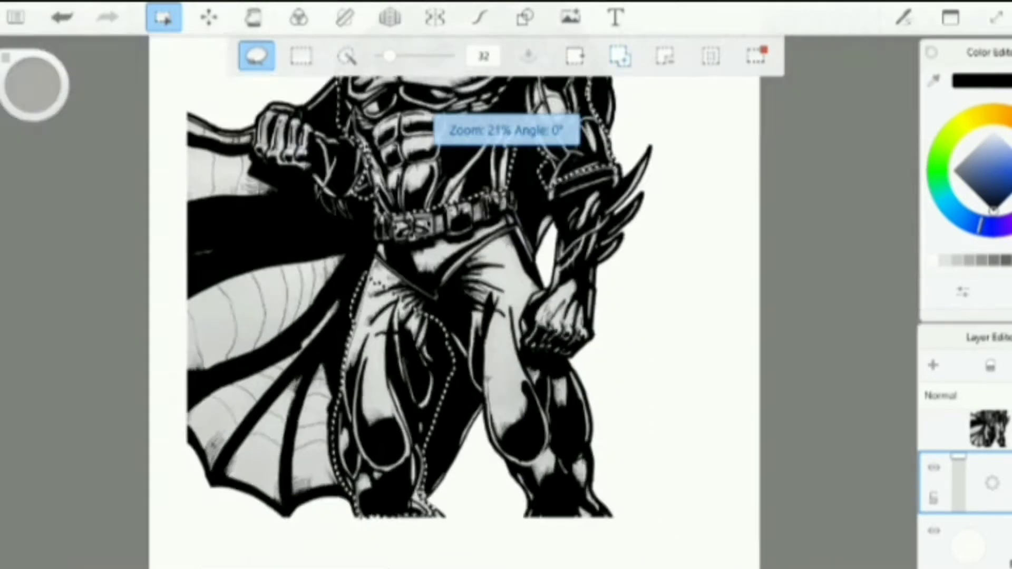
Add the other leg to the lasso selection, tracing from the trunk edge past the lowered fist and down the outer thigh
scroll(449, 495, "up", 12)
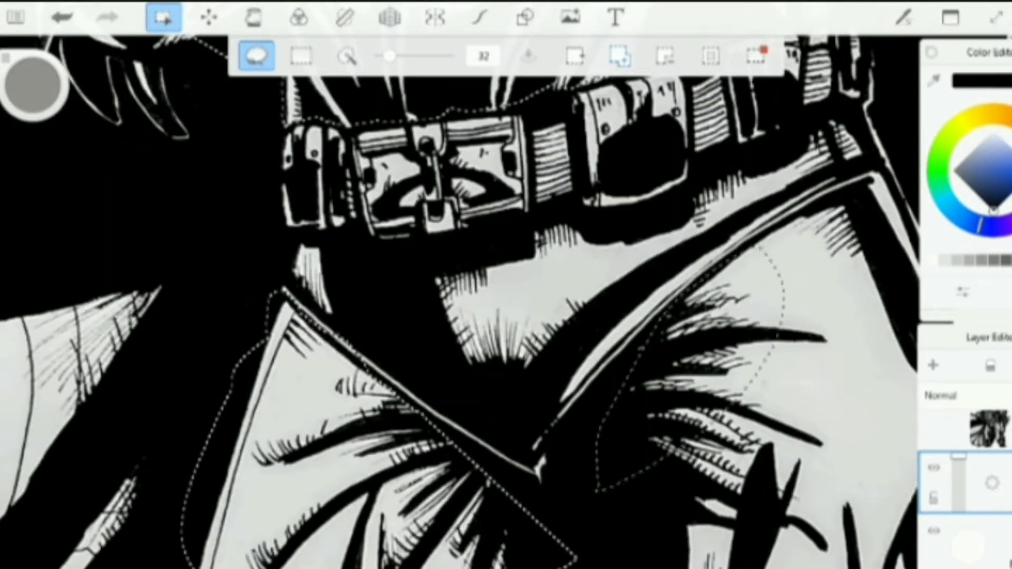
left_click_drag(449, 436, 622, 377)
scroll(453, 295, "down", 4)
left_click_drag(326, 416, 454, 566)
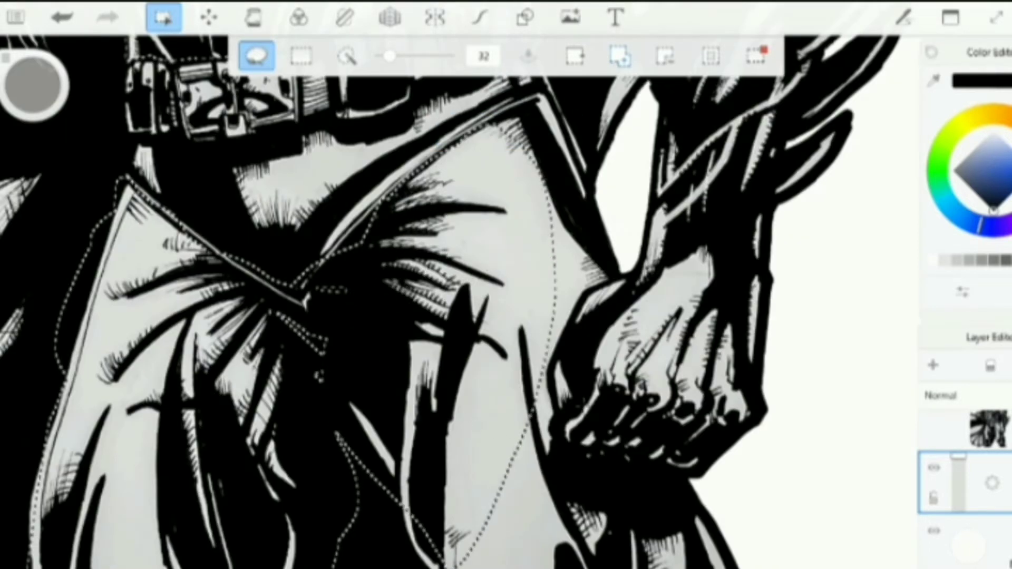
mouse_move(551, 92)
left_mouse_down()
mouse_move(580, 237)
mouse_move(606, 279)
mouse_move(548, 440)
mouse_move(680, 527)
mouse_move(428, 113)
left_mouse_up()
mouse_move(190, 181)
left_mouse_down()
mouse_move(316, 524)
mouse_move(432, 450)
mouse_move(430, 131)
left_mouse_up()
left_click_drag(493, 395, 529, 512)
scroll(452, 274, "up", 5)
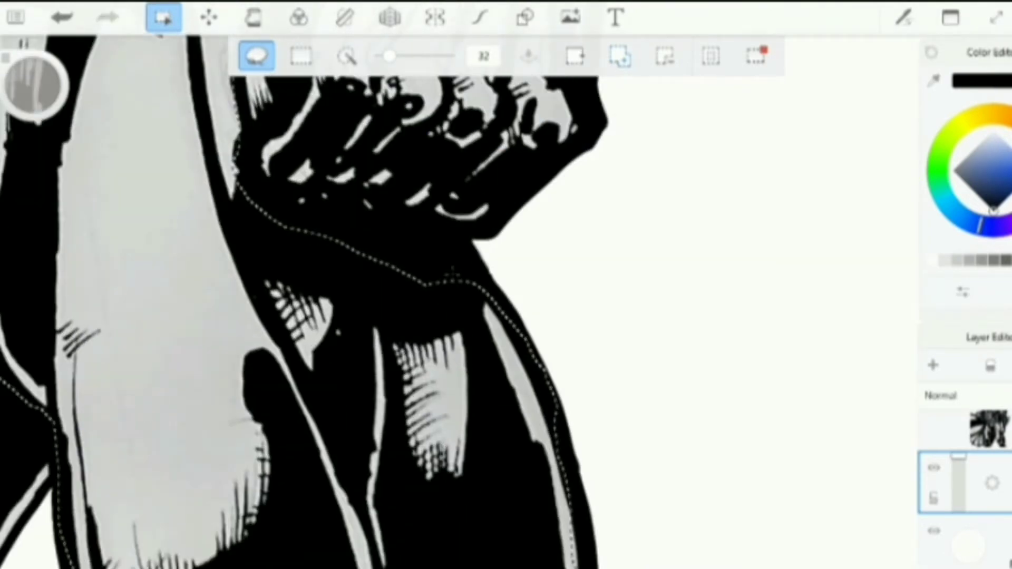
scroll(452, 274, "down", 10)
Fill the selected torso, upper arm and legs with mid grey on the layer beneath the line art
left_click(989, 440)
left_click(934, 428)
left_click(991, 506)
left_click(254, 17)
left_click(957, 164)
left_click(464, 311)
left_click(933, 428)
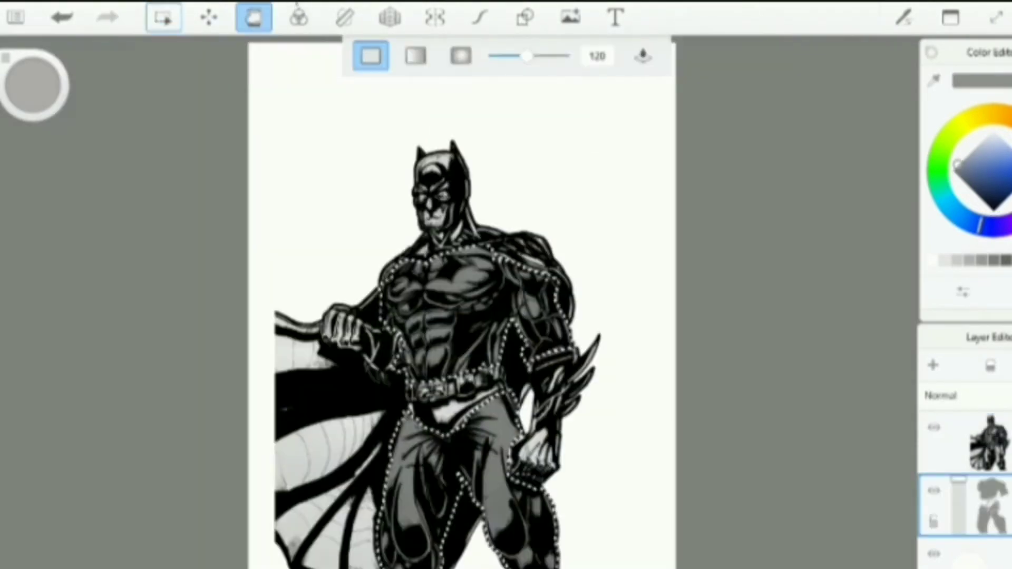
Clear the selection and set up a new layer above the grey fill with dark blue as the colour
key("ctrl+d")
scroll(485, 347, "down", 3)
scroll(478, 413, "up", 5)
left_click(932, 365)
scroll(471, 496, "down", 1)
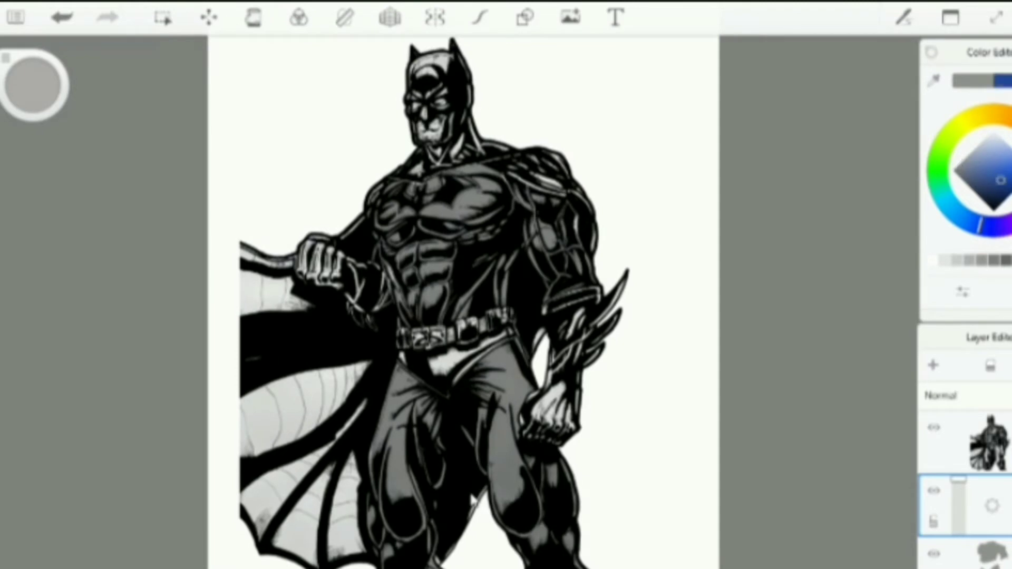
Lasso the gloved fist holding the cape on the new layer
left_click(163, 18)
scroll(494, 302, "up", 6)
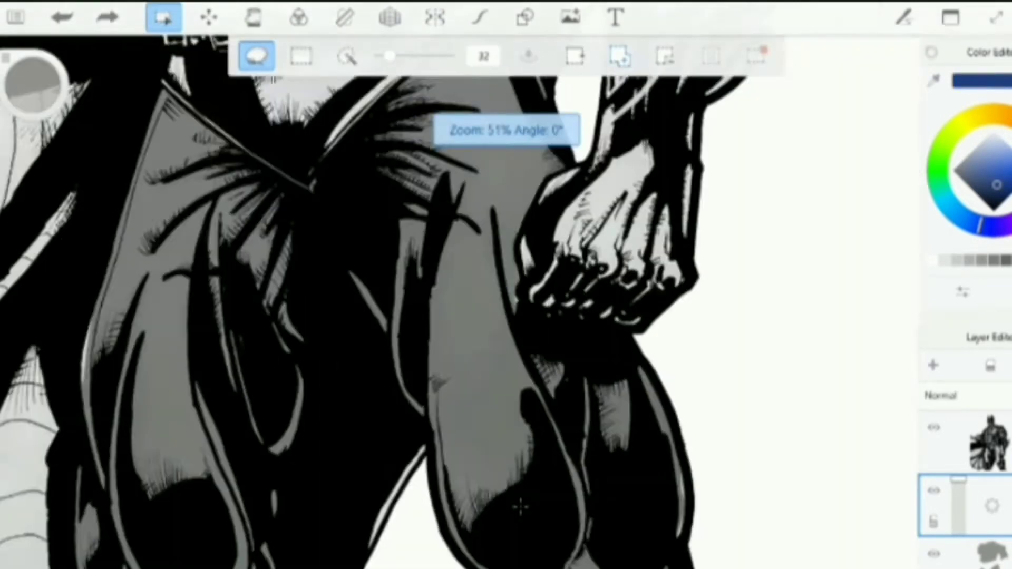
left_click_drag(392, 414, 530, 404)
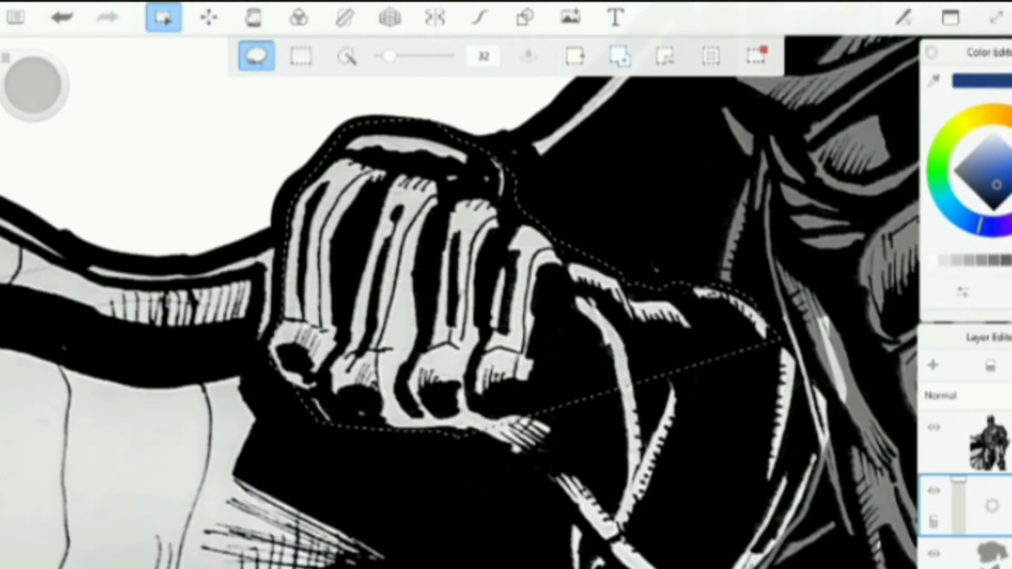
left_click_drag(457, 437, 520, 567)
scroll(506, 302, "down", 2)
Extend the lasso selection around the gauntlet forearm of the arm holding the cape, following its pointed lower edge
left_click_drag(522, 438, 730, 373)
scroll(632, 369, "up", 5)
left_click_drag(558, 433, 612, 327)
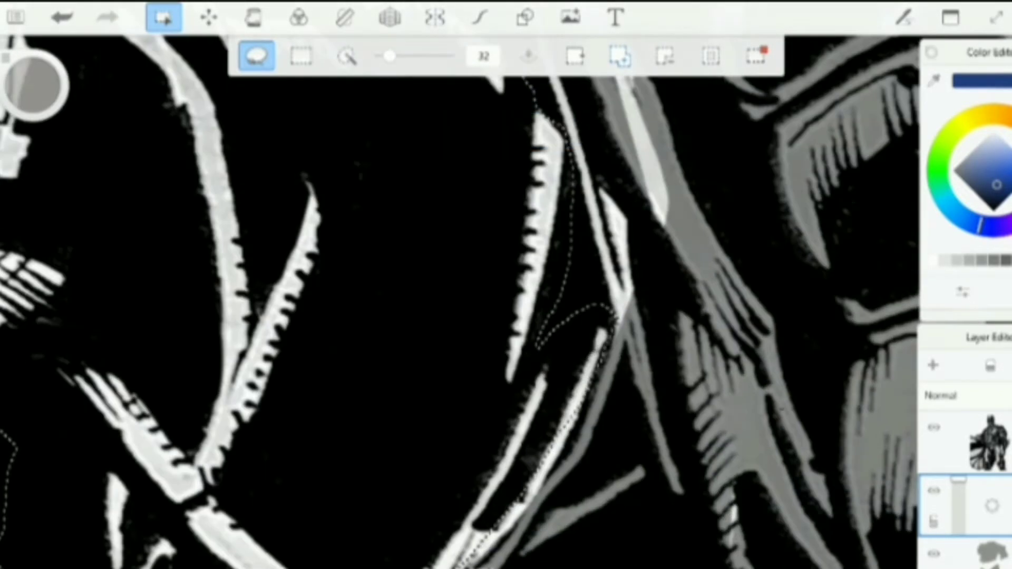
left_click_drag(543, 490, 457, 567)
Add the trunks and the lowered gloved fist to the lasso selection
scroll(506, 302, "down", 5)
scroll(451, 244, "up", 5)
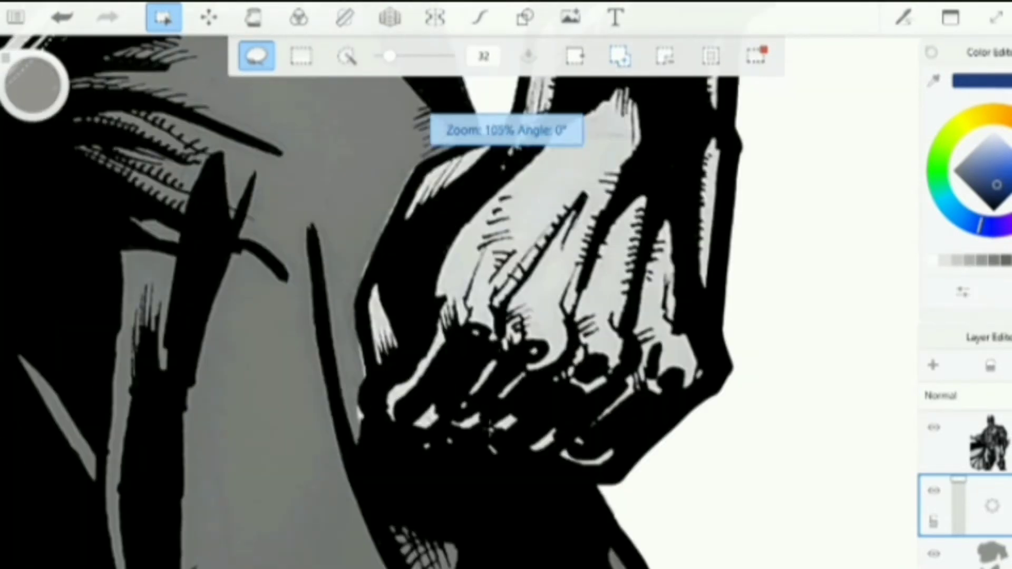
key("ctrl+z")
left_click_drag(378, 409, 371, 340)
left_click_drag(380, 416, 427, 431)
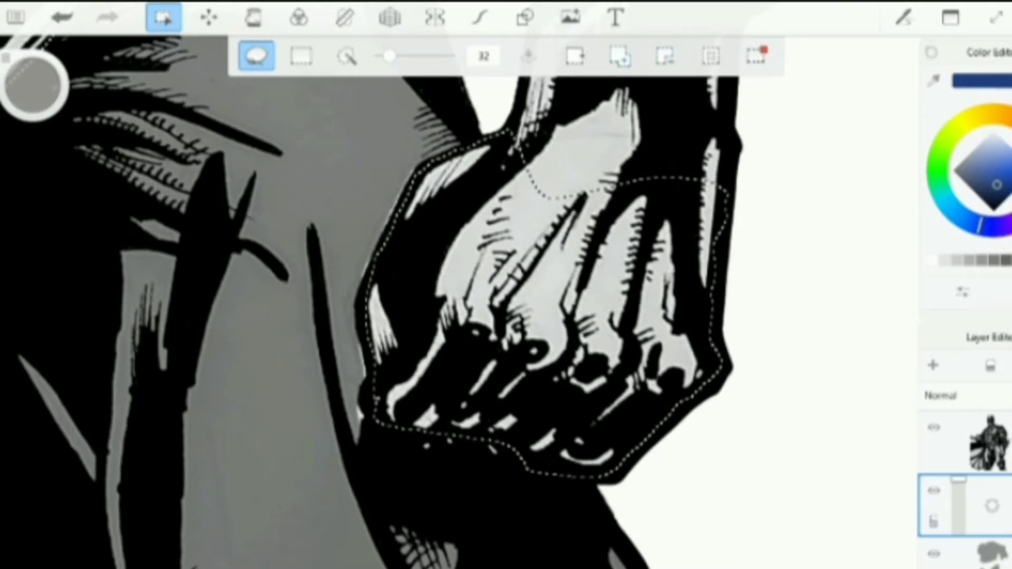
Add the lowered arm's gauntlet, its cuff and the three forearm blades to the lasso selection
scroll(506, 301, "down", 3)
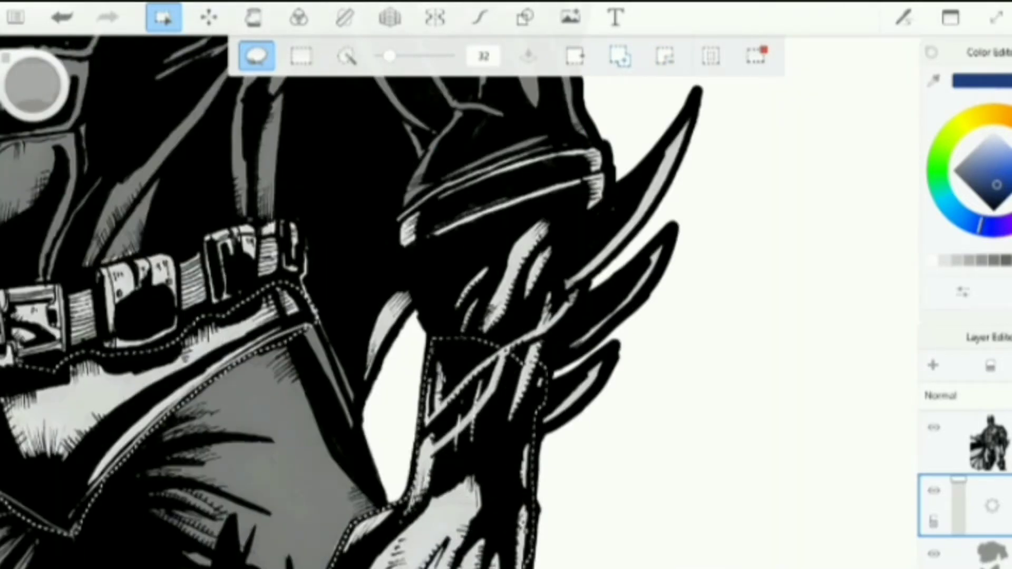
left_click_drag(431, 337, 550, 342)
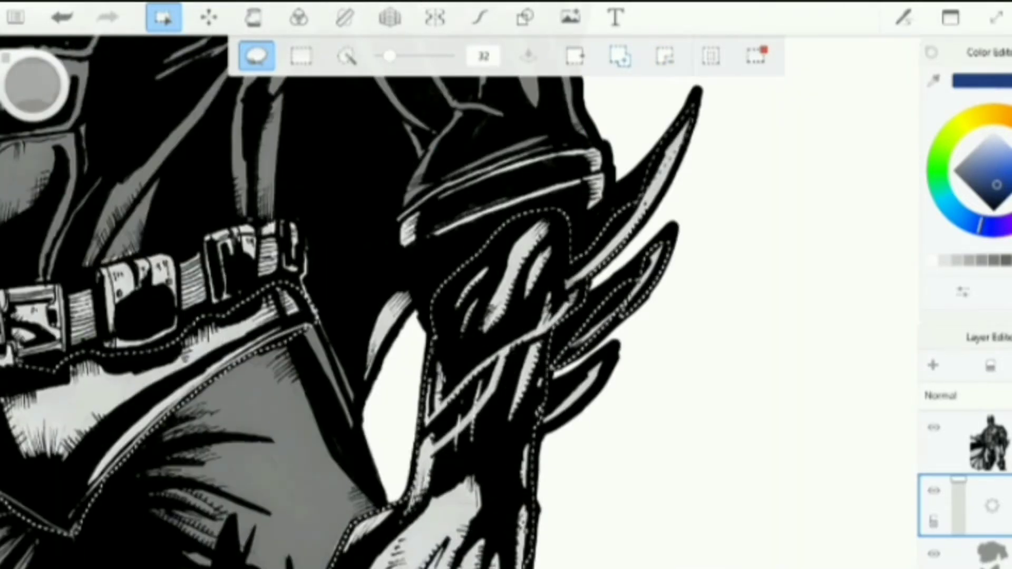
left_click_drag(638, 206, 693, 103)
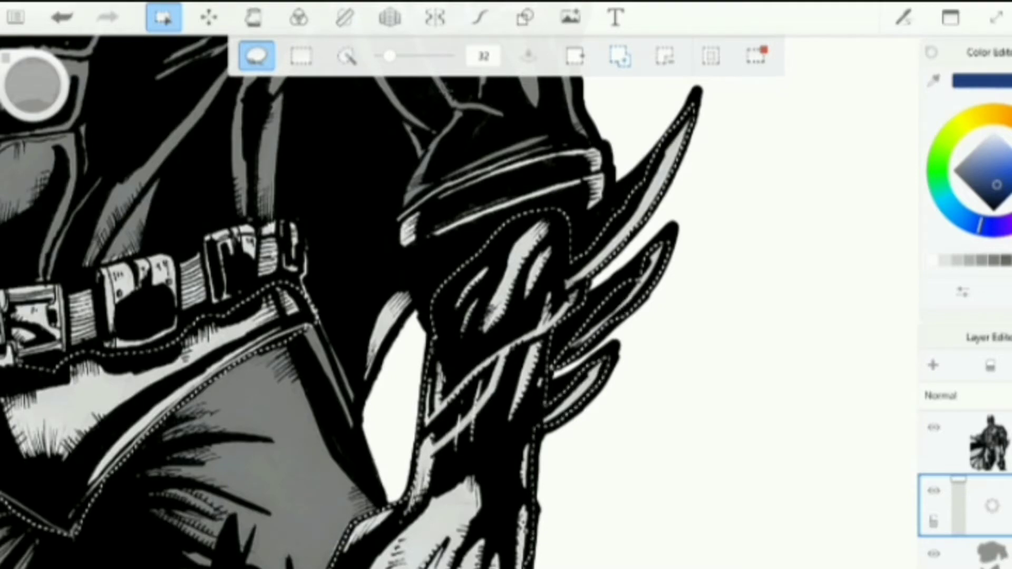
left_click_drag(566, 318, 543, 377)
mouse_move(614, 212)
left_mouse_down()
mouse_move(527, 143)
mouse_move(428, 300)
mouse_move(458, 295)
left_mouse_up()
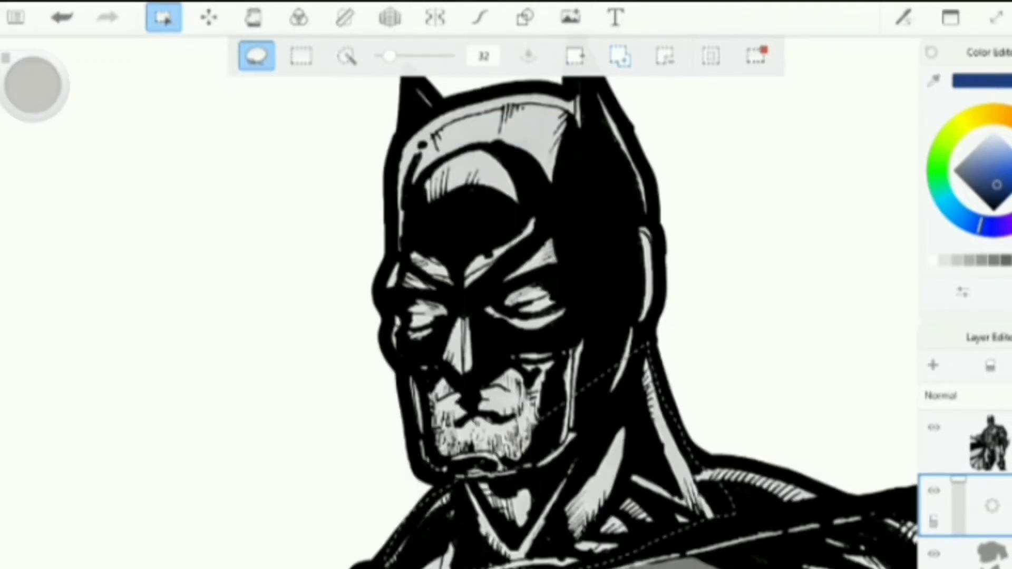
Add the cowled head, neck and cape collar to the lasso selection, tracing the collar's lower edge across the chest
left_click_drag(648, 343, 445, 463)
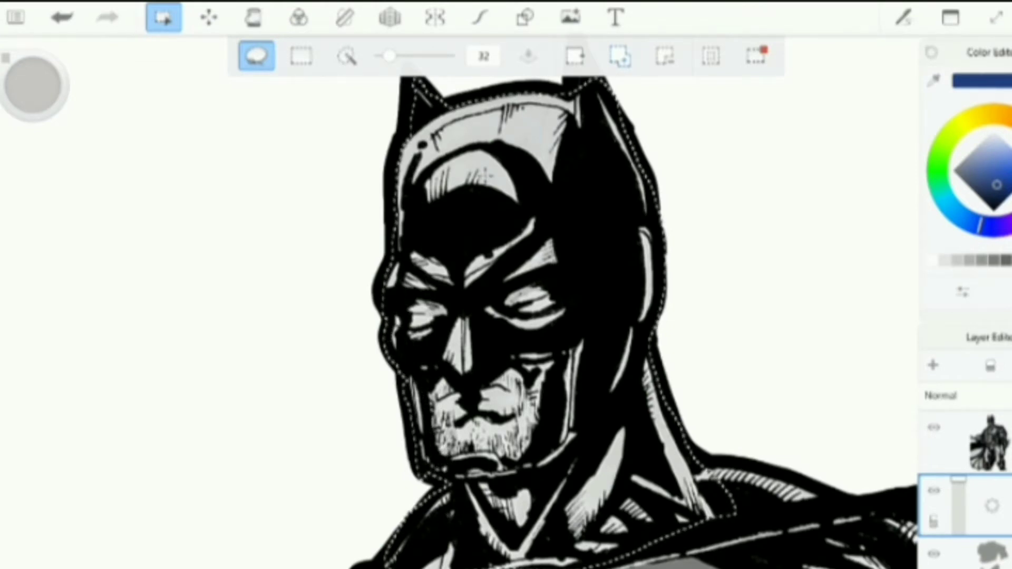
left_click_drag(580, 316, 308, 193)
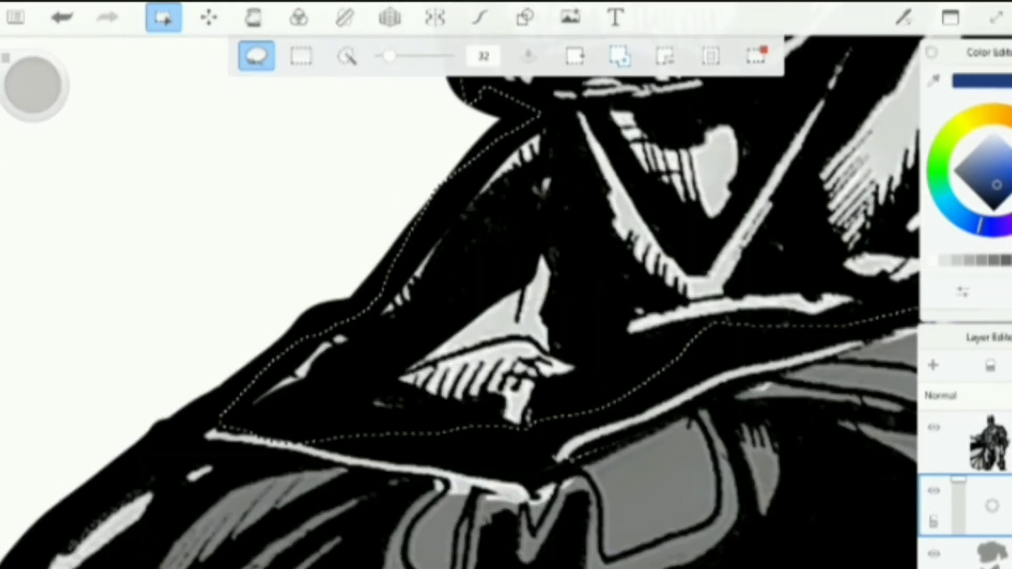
mouse_move(527, 482)
left_mouse_down()
mouse_move(748, 401)
mouse_move(917, 314)
left_mouse_up()
scroll(506, 317, "down", 5)
scroll(474, 295, "up", 5)
mouse_move(136, 353)
left_mouse_down()
mouse_move(323, 337)
mouse_move(515, 283)
mouse_move(790, 253)
left_mouse_up()
scroll(474, 295, "down", 5)
scroll(316, 295, "up", 8)
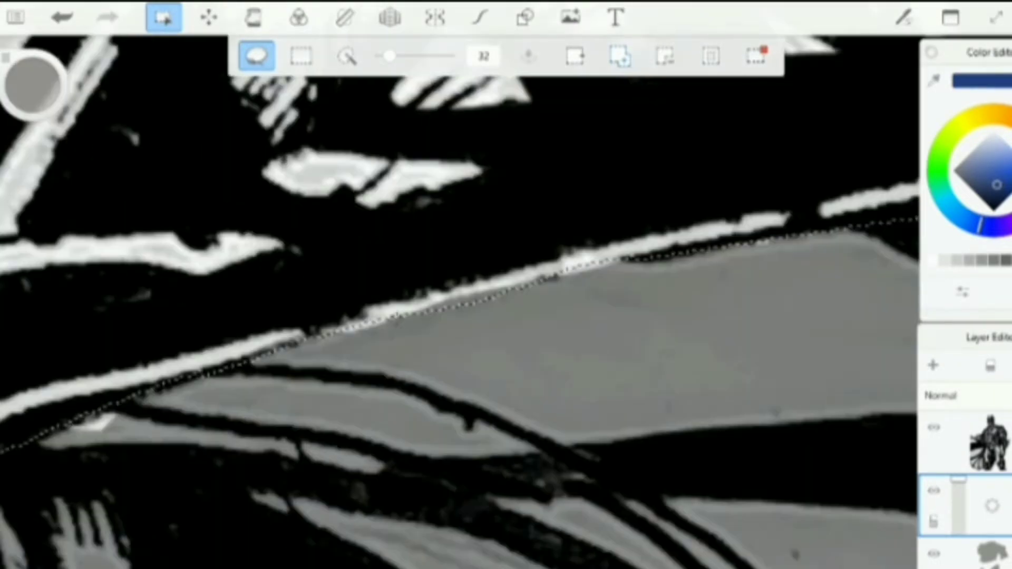
Add the small sliver at the inner ankle of the leg nearest the cape to the lasso selection
scroll(326, 309, "down", 10)
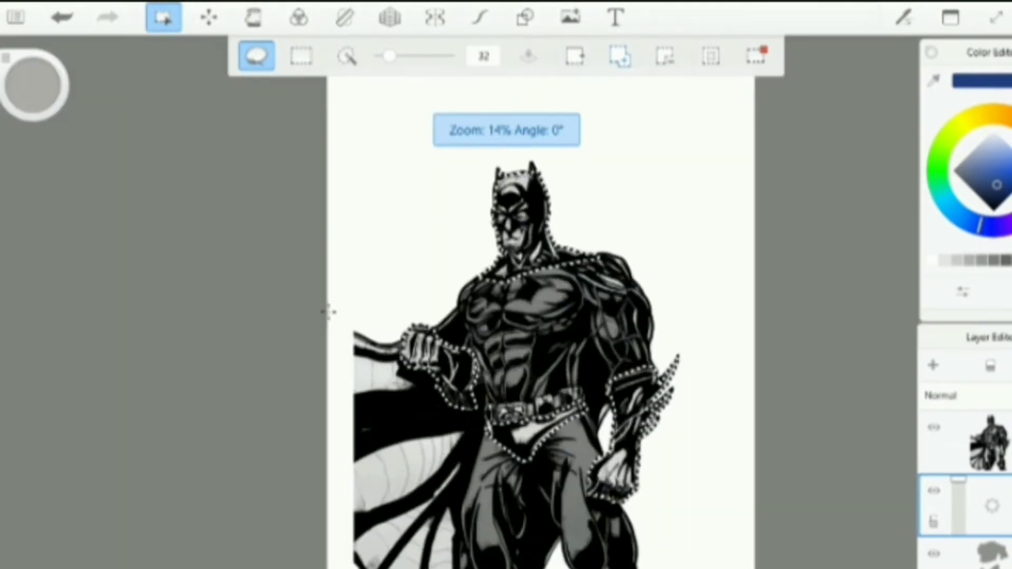
scroll(463, 482, "up", 6)
scroll(461, 522, "up", 4)
scroll(671, 447, "down", 6)
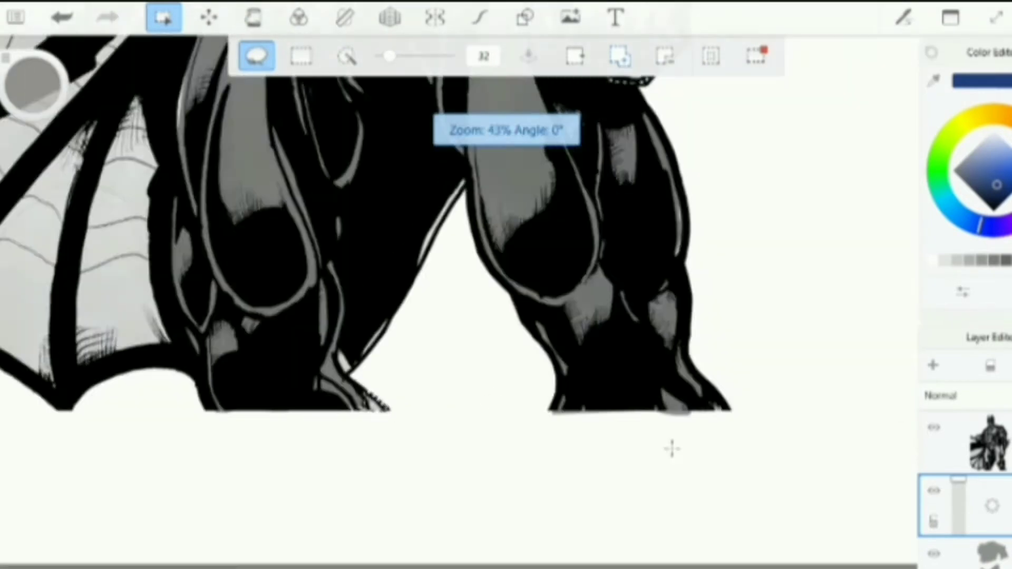
scroll(670, 448, "up", 4)
scroll(653, 527, "down", 4)
Extend the lasso selection over the cape on the lowered arm's shoulder, tracing down the outer upper arm
scroll(653, 527, "up", 8)
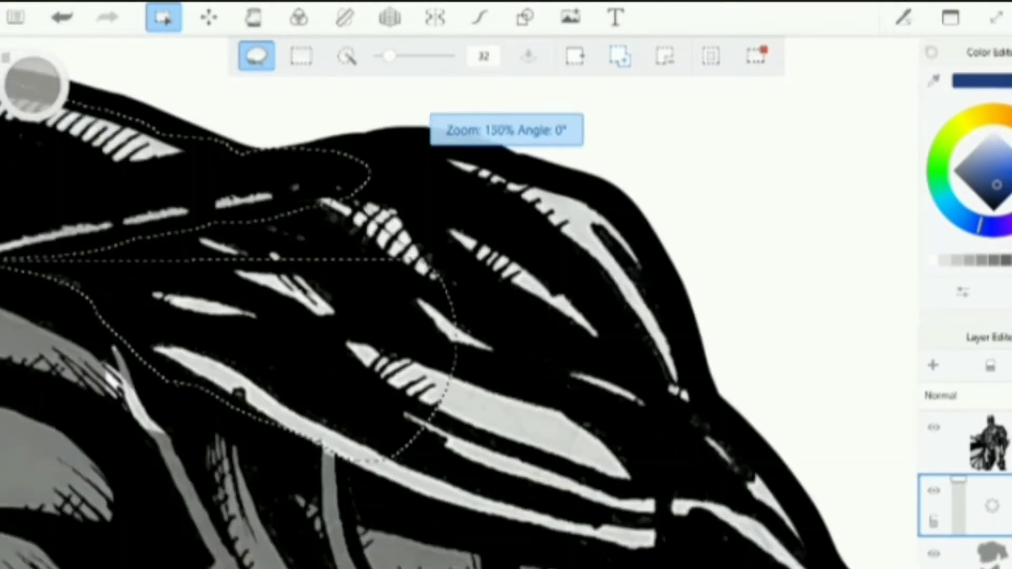
scroll(749, 554, "down", 3)
scroll(750, 555, "up", 4)
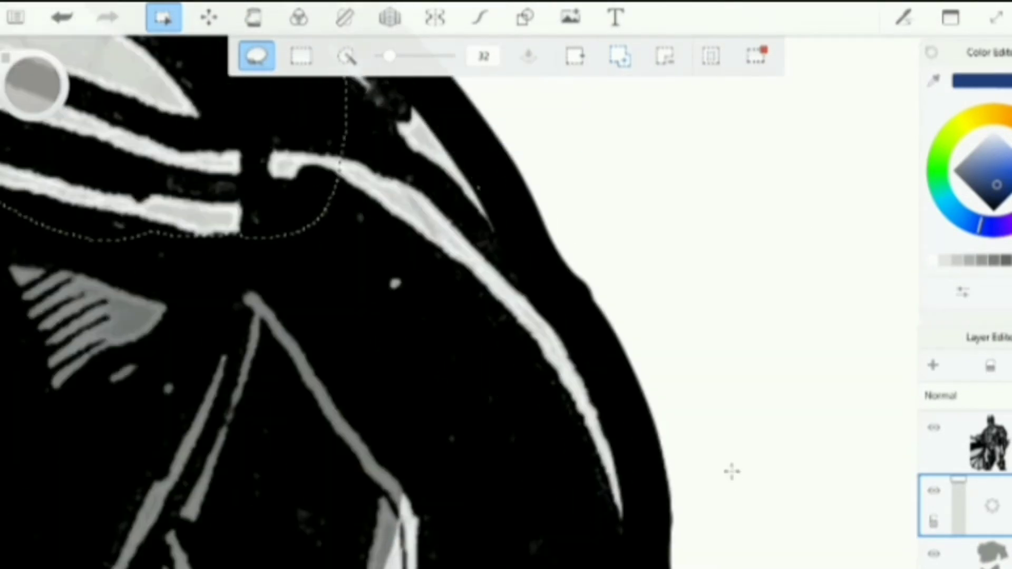
scroll(454, 269, "up", 2)
scroll(454, 269, "down", 3)
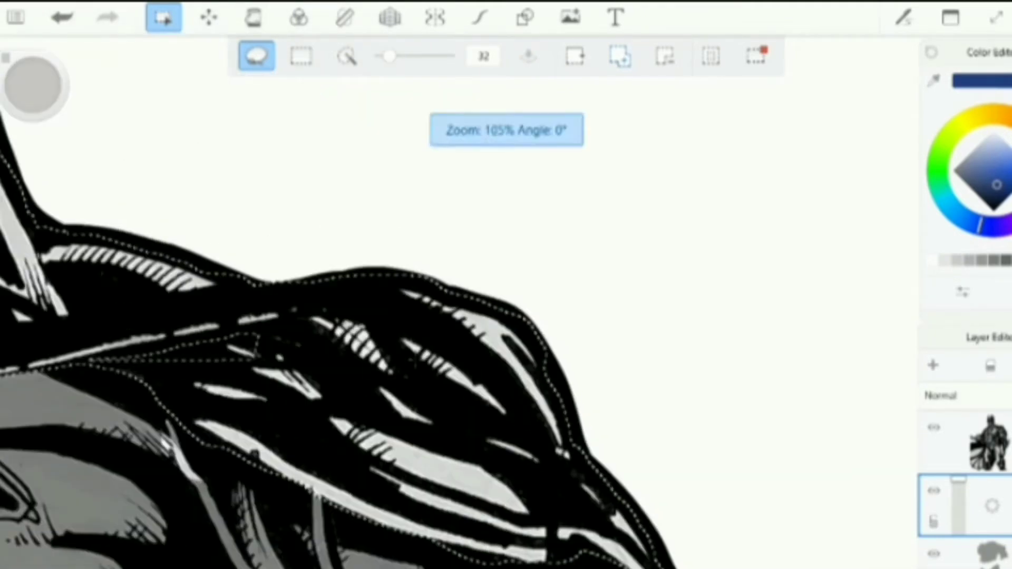
Add the opposite shoulder's cape fold, the raised arm's strip and the cape's top edge beyond the fist to the selection
scroll(595, 338, "down", 3)
scroll(605, 316, "up", 3)
mouse_move(490, 245)
left_mouse_down()
mouse_move(398, 433)
mouse_move(490, 227)
left_mouse_up()
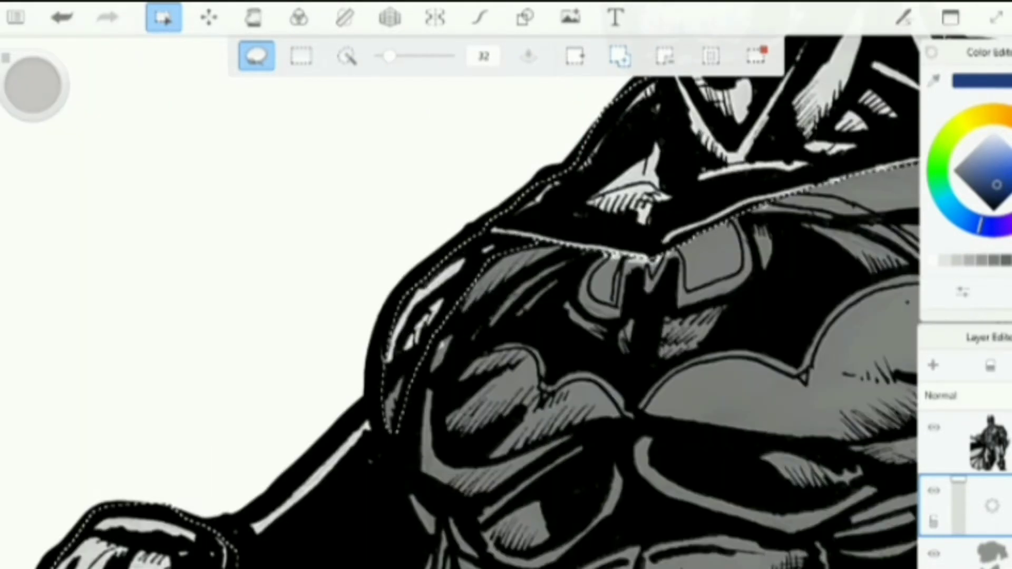
left_click_drag(375, 408, 388, 439)
scroll(506, 317, "down", 2)
left_click_drag(567, 457, 474, 458)
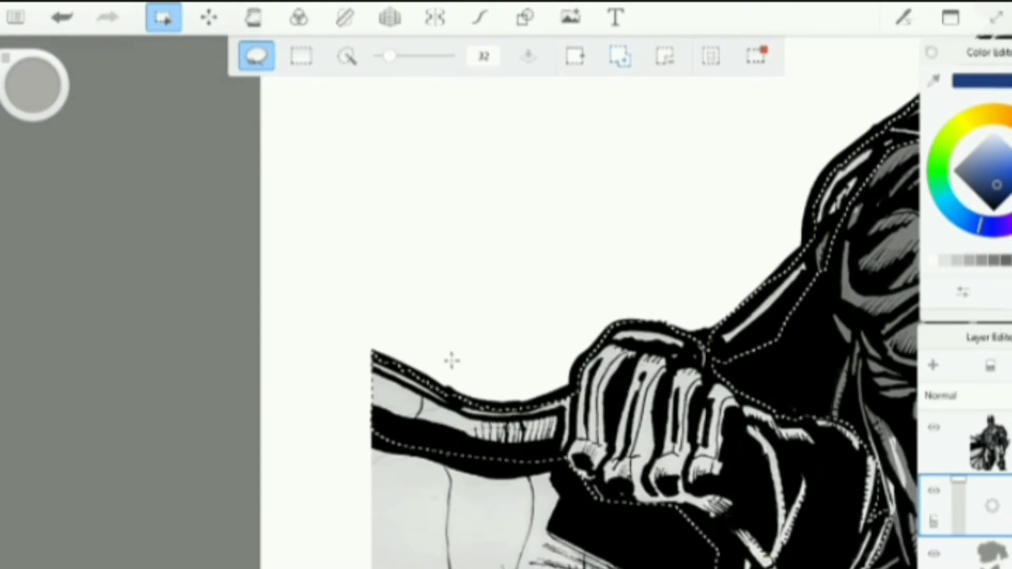
Fill the lassoed areas with dark blue and add a grey swatch dot below the blue one beside the head
scroll(580, 316, "down", 5)
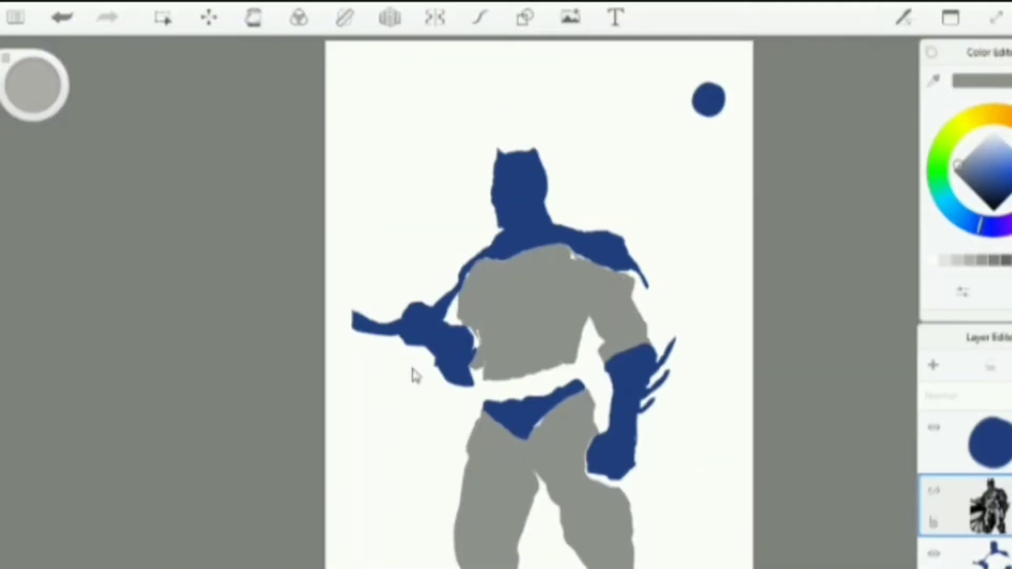
left_click(714, 128)
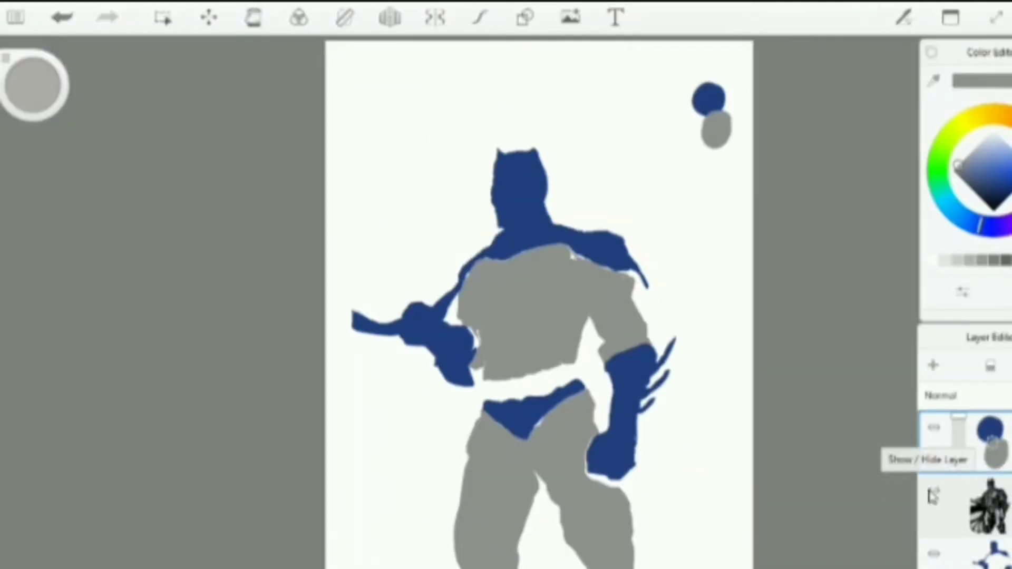
left_click(934, 427)
Examine the blue and grey fills beneath the line art across the torso, legs, gauntlets and feet for gaps
scroll(474, 295, "up", 10)
scroll(506, 284, "down", 4)
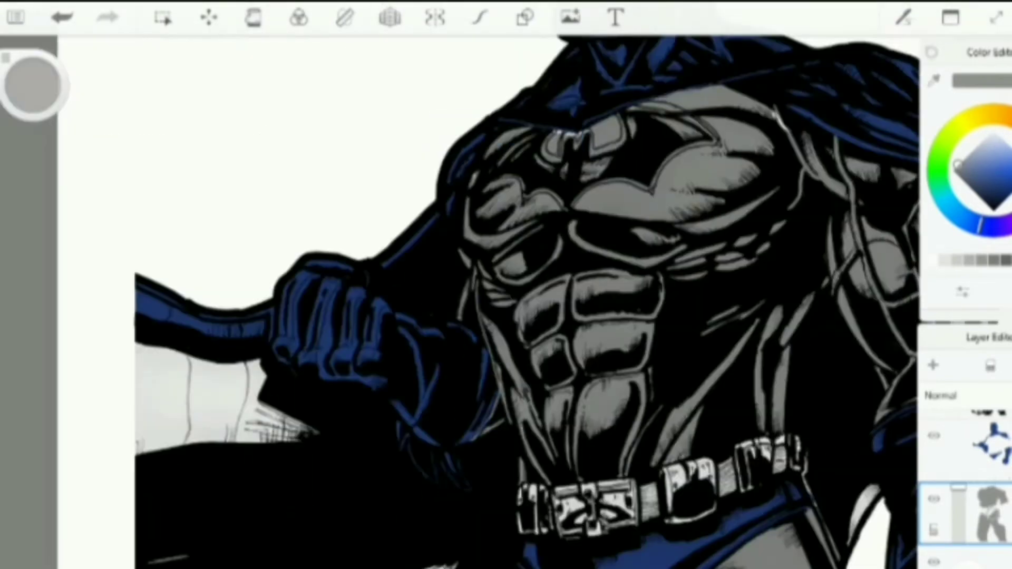
scroll(527, 253, "up", 4)
scroll(474, 295, "down", 4)
scroll(432, 522, "up", 4)
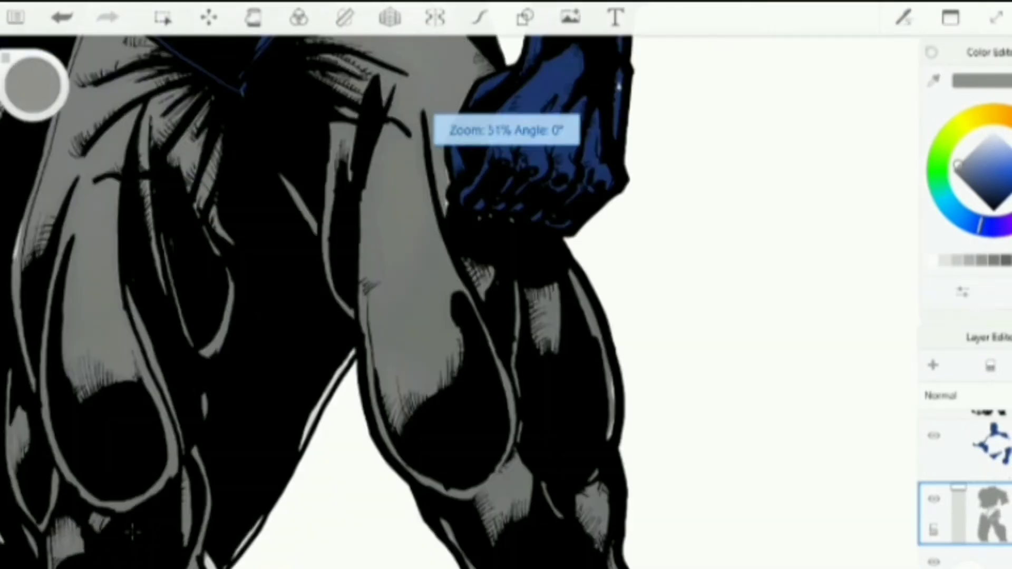
scroll(517, 415, "down", 4)
scroll(331, 463, "up", 5)
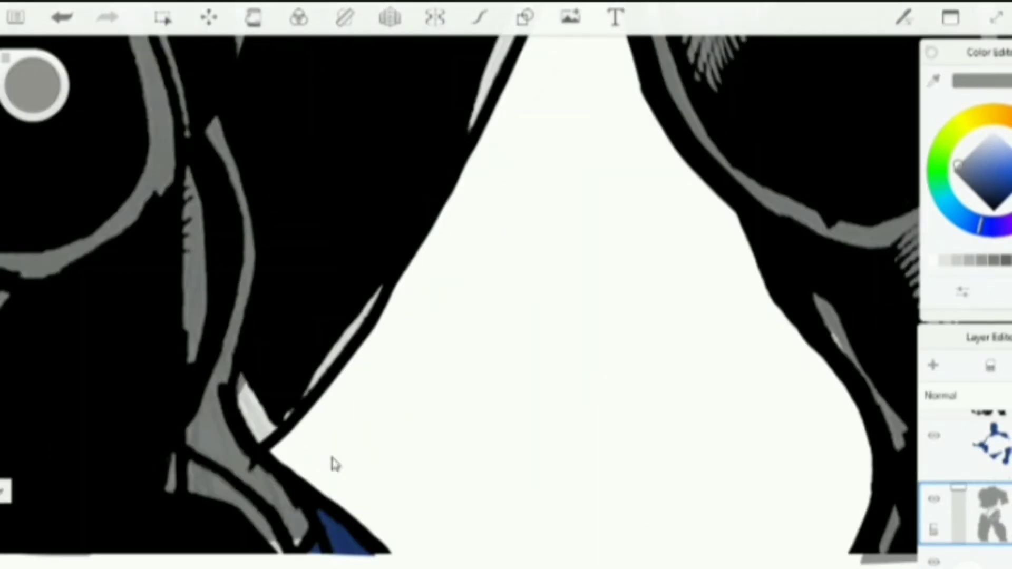
scroll(404, 350, "down", 4)
scroll(681, 477, "up", 3)
scroll(681, 477, "up", 2)
scroll(506, 284, "down", 3)
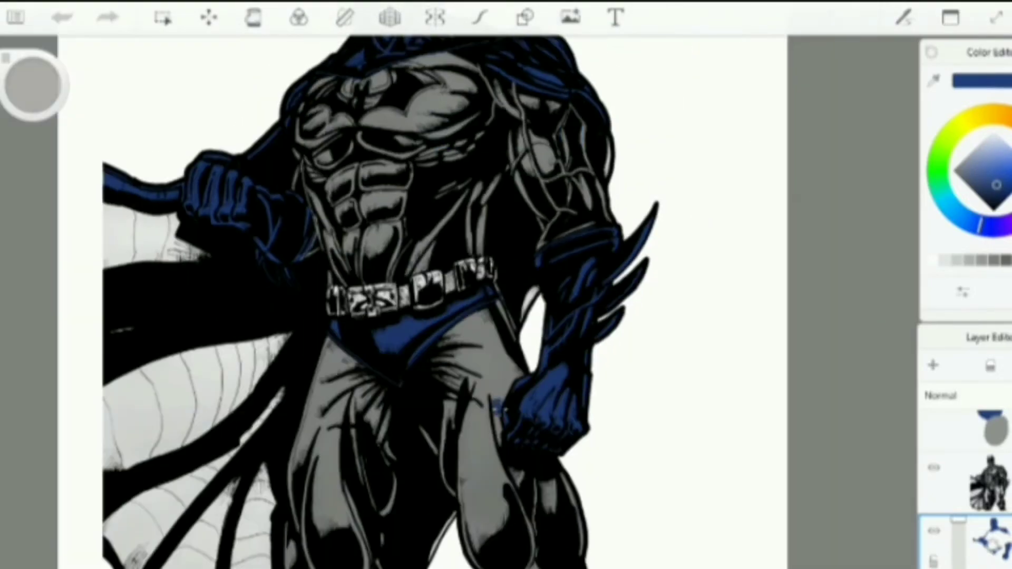
scroll(274, 214, "up", 6)
scroll(301, 102, "down", 6)
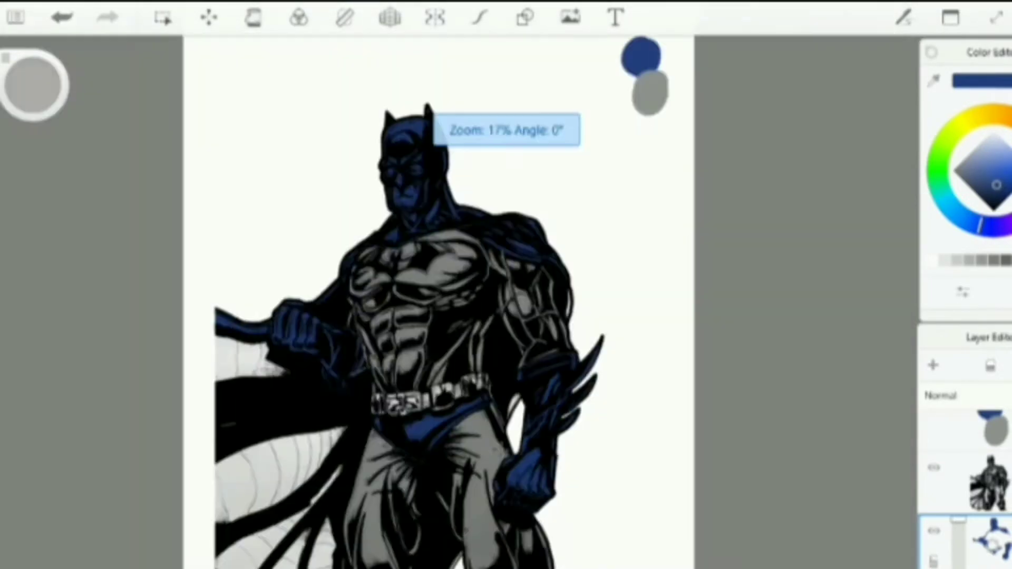
scroll(632, 503, "up", 2)
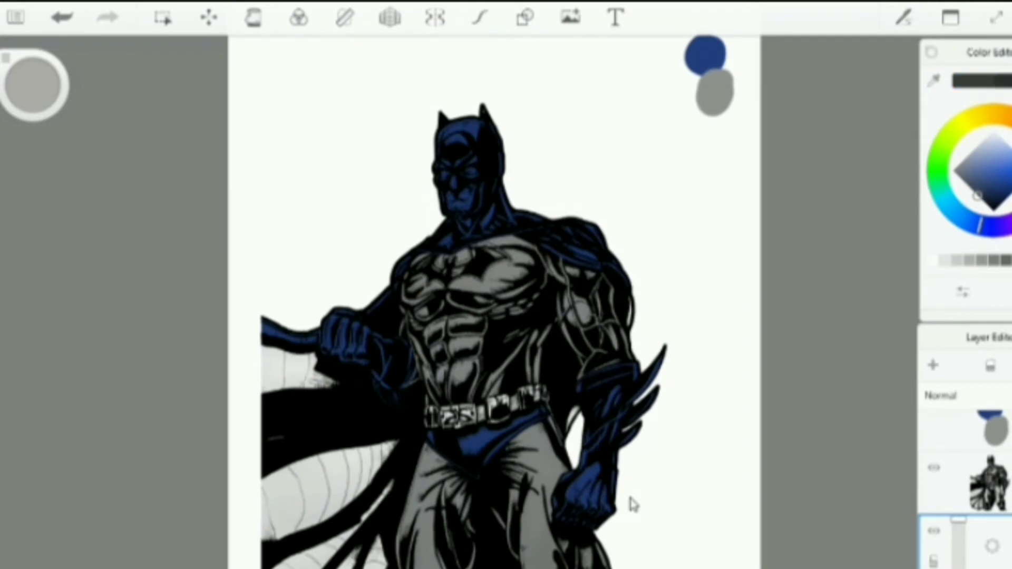
Choose a near-black colour and paint a swatch dot with it below the grey one on the swatch layer
key("ctrl+z")
left_click(981, 200)
left_click(995, 430)
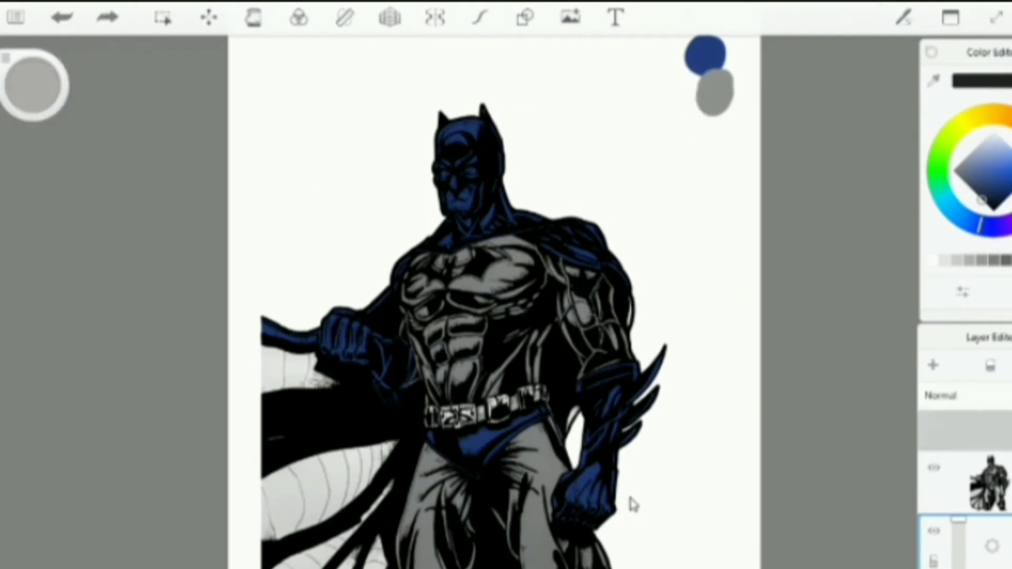
left_click_drag(714, 134, 726, 149)
On the new layer, lasso the upper cape section below the raised fist, adding each traced area to the selection
left_click(992, 545)
left_click(163, 18)
mouse_move(263, 414)
left_mouse_down()
mouse_move(354, 386)
mouse_move(342, 561)
left_mouse_up()
left_click_drag(268, 361, 361, 375)
left_click(620, 56)
mouse_move(377, 473)
left_mouse_down()
mouse_move(394, 494)
mouse_move(388, 476)
left_mouse_up()
scroll(262, 339, "up", 5)
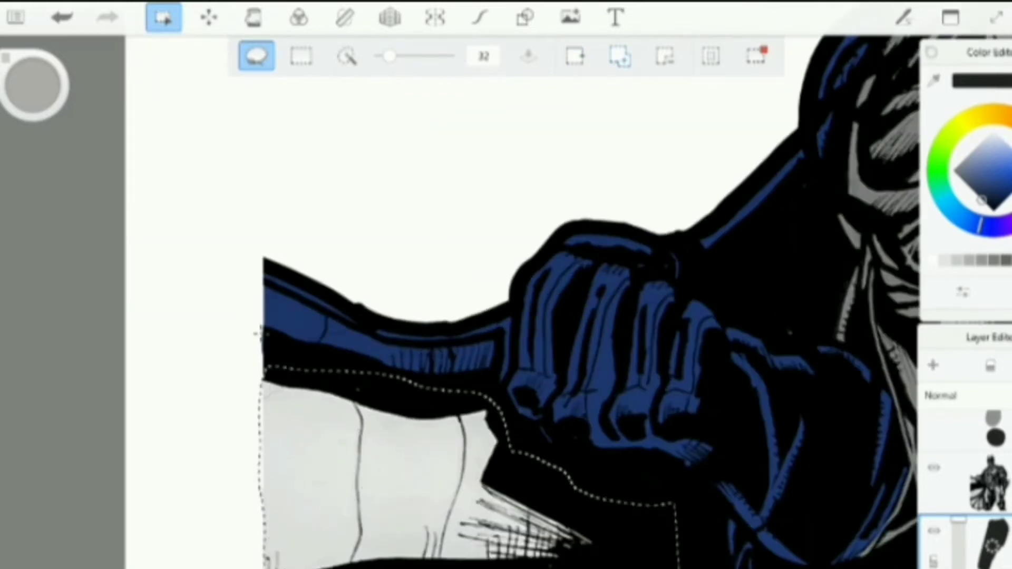
mouse_move(527, 422)
left_mouse_down()
mouse_move(700, 527)
mouse_move(482, 439)
left_mouse_up()
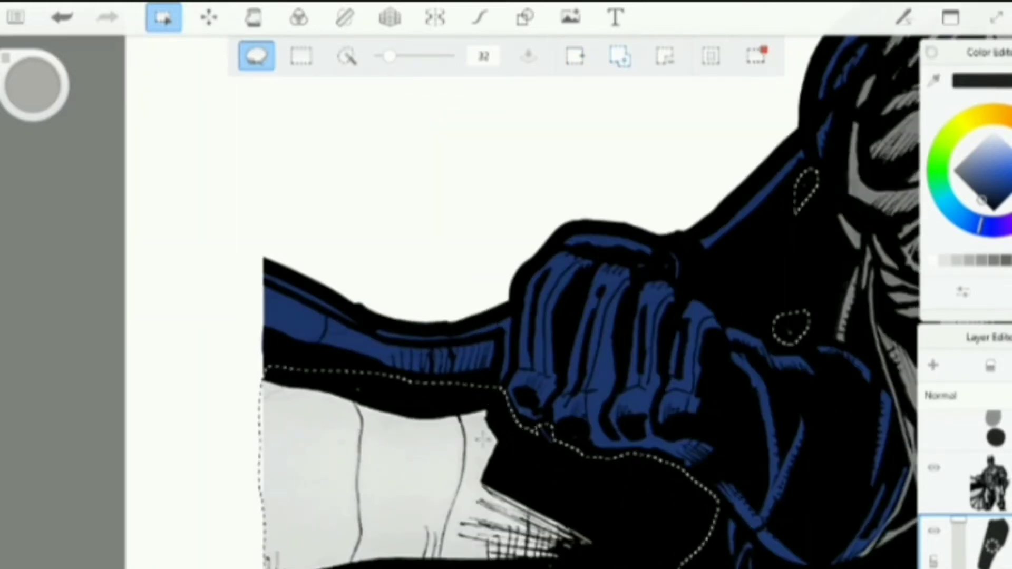
Extend the lasso selection over the lower cape, following its scalloped bottom edge up to the leg
scroll(481, 334, "down", 5)
scroll(481, 334, "up", 5)
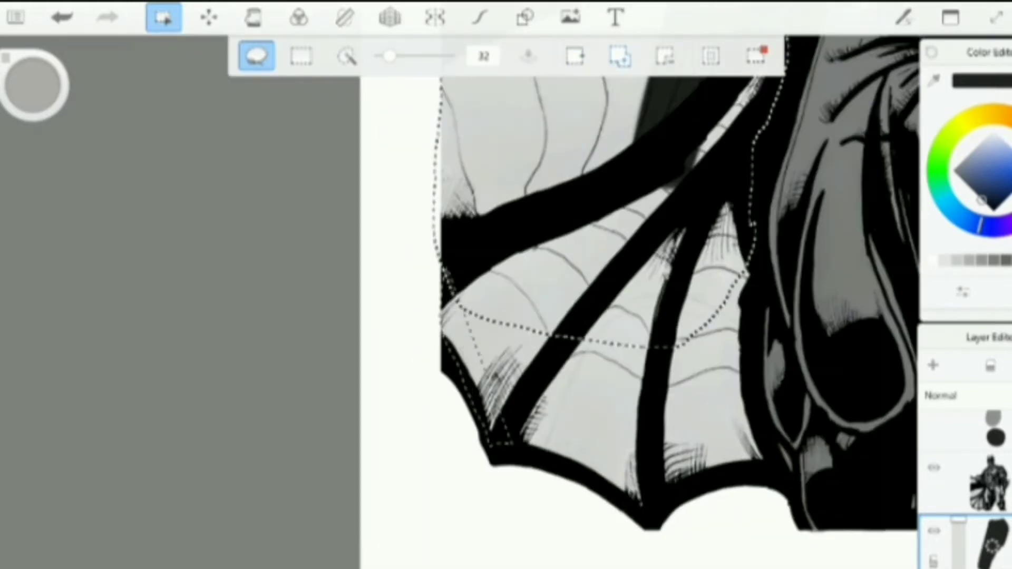
scroll(479, 477, "down", 5)
scroll(685, 348, "up", 5)
left_click_drag(494, 300, 492, 293)
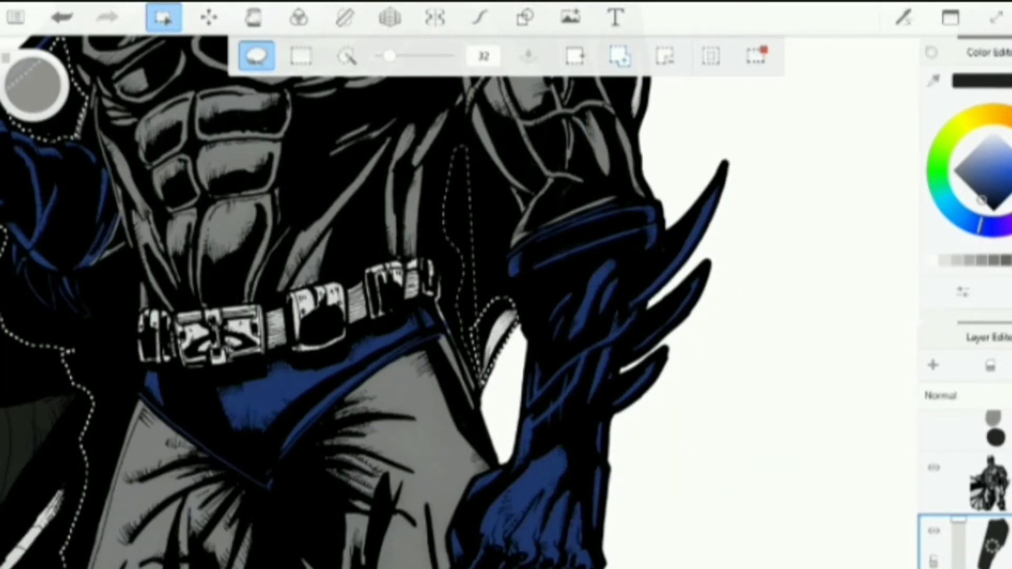
Add the cape area between the waist and the lowered arm to the lasso selection, tracing beside the belt and hip
scroll(489, 377, "up", 5)
scroll(489, 366, "down", 5)
scroll(472, 329, "up", 5)
left_click_drag(417, 329, 487, 488)
left_click_drag(271, 137, 411, 337)
scroll(453, 316, "down", 5)
scroll(406, 169, "up", 5)
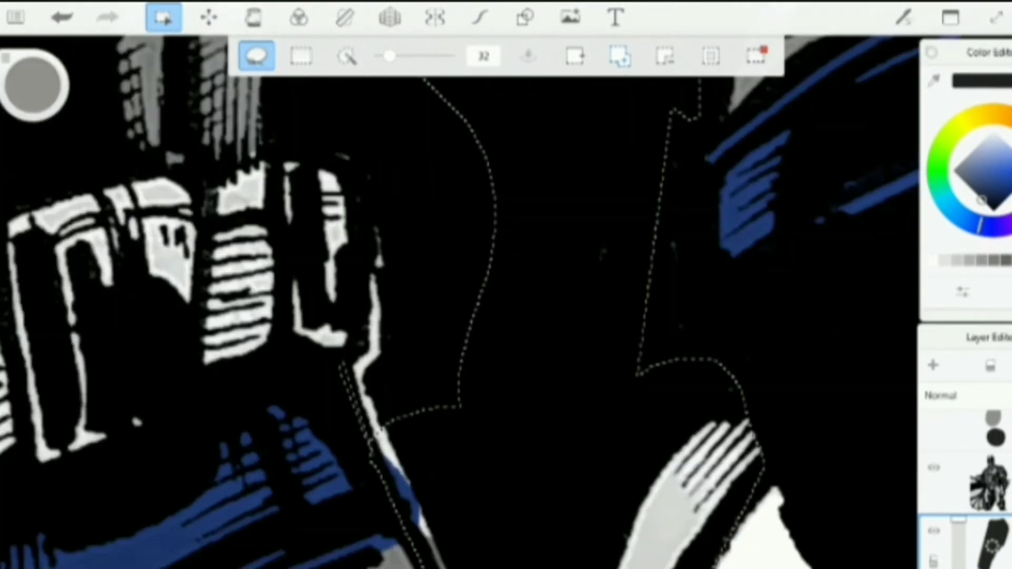
left_click_drag(380, 390, 493, 206)
Add the cape sliver along the outer edge of the lowered upper arm to the lasso selection
scroll(390, 337, "down", 5)
scroll(560, 482, "down", 5)
scroll(632, 221, "up", 5)
left_click_drag(606, 193, 597, 210)
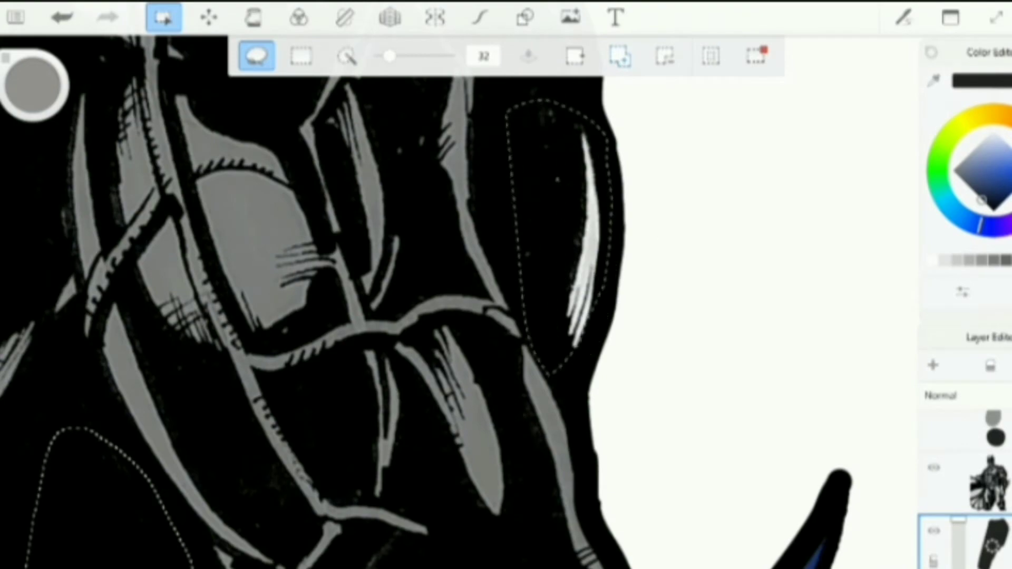
scroll(558, 237, "down", 5)
scroll(605, 267, "up", 3)
left_click_drag(542, 155, 550, 158)
Add the cape area between the legs to the lasso selection, tracing its outer edge down to the ankle
scroll(605, 263, "down", 5)
scroll(622, 447, "up", 5)
left_click_drag(574, 417, 513, 532)
scroll(571, 445, "down", 5)
scroll(422, 338, "up", 5)
mouse_move(388, 298)
left_mouse_down()
mouse_move(402, 488)
mouse_move(379, 296)
left_mouse_up()
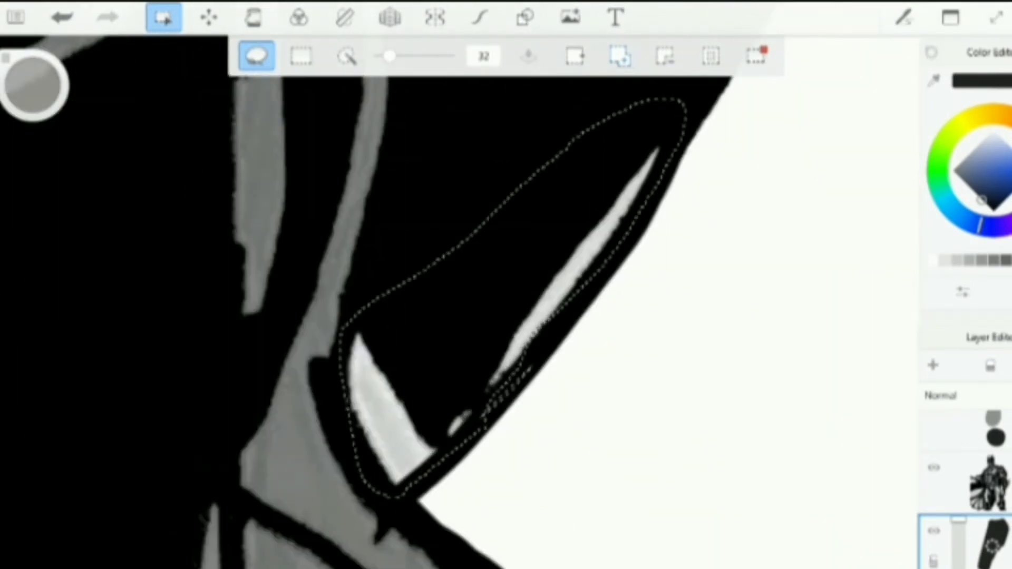
left_click_drag(531, 368, 484, 413)
Fill the selected cape areas with near-black while the line art is hidden, restore the line art and clear the selection
scroll(551, 467, "down", 8)
left_click(934, 468)
left_click(253, 18)
left_click(453, 411)
left_click(934, 467)
key("ctrl+d")
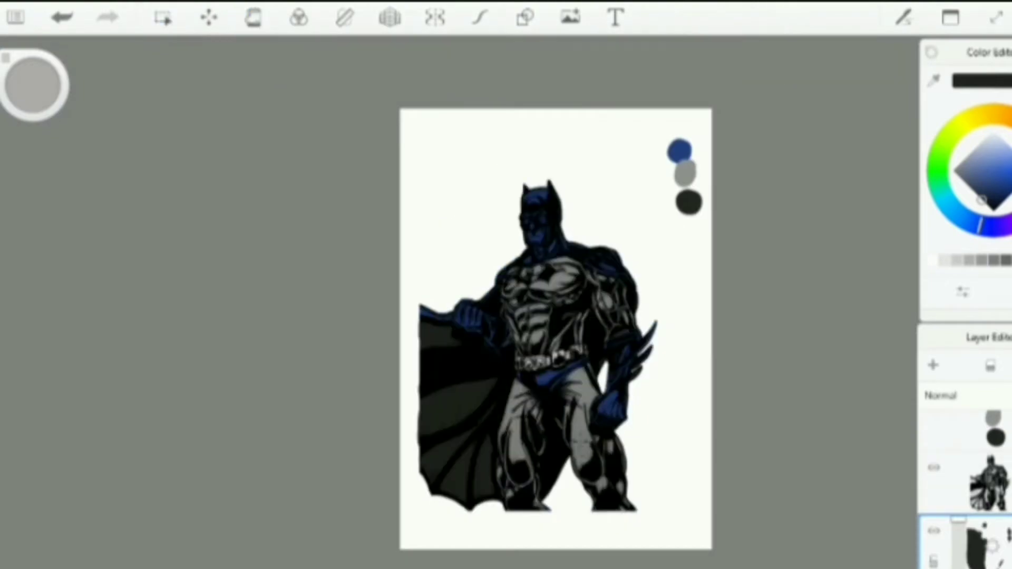
scroll(592, 376, "up", 8)
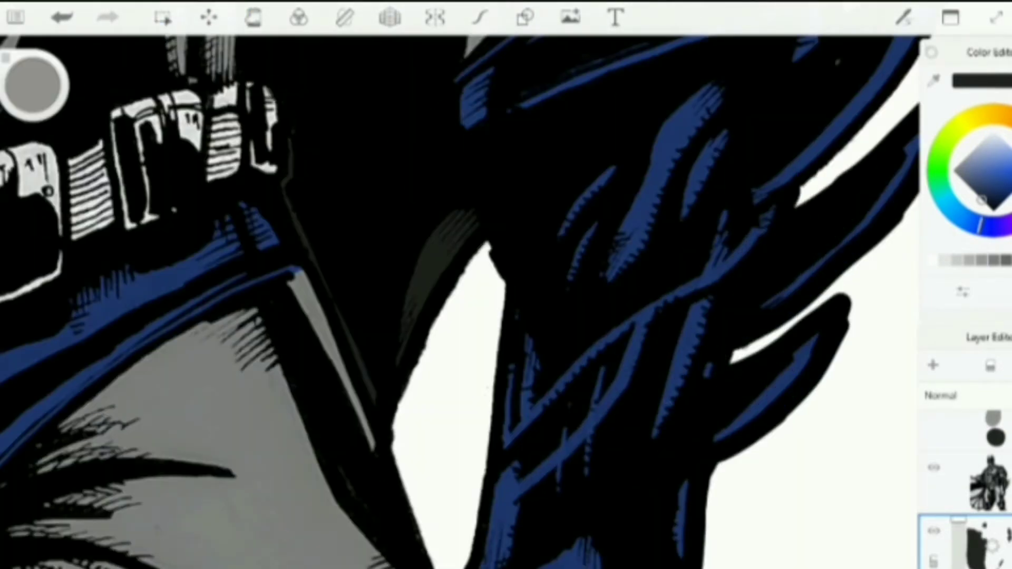
Paint near-black over the grey highlights inside the right wing of the chest bat emblem
scroll(506, 300, "down", 5)
scroll(406, 260, "up", 8)
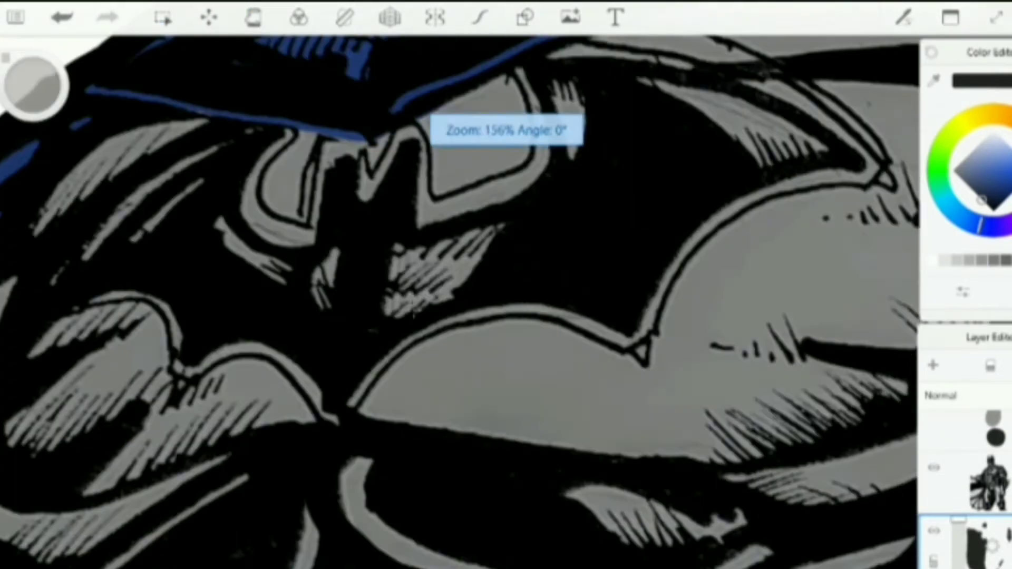
left_click_drag(785, 124, 822, 153)
key("[")
left_click_drag(357, 398, 434, 328)
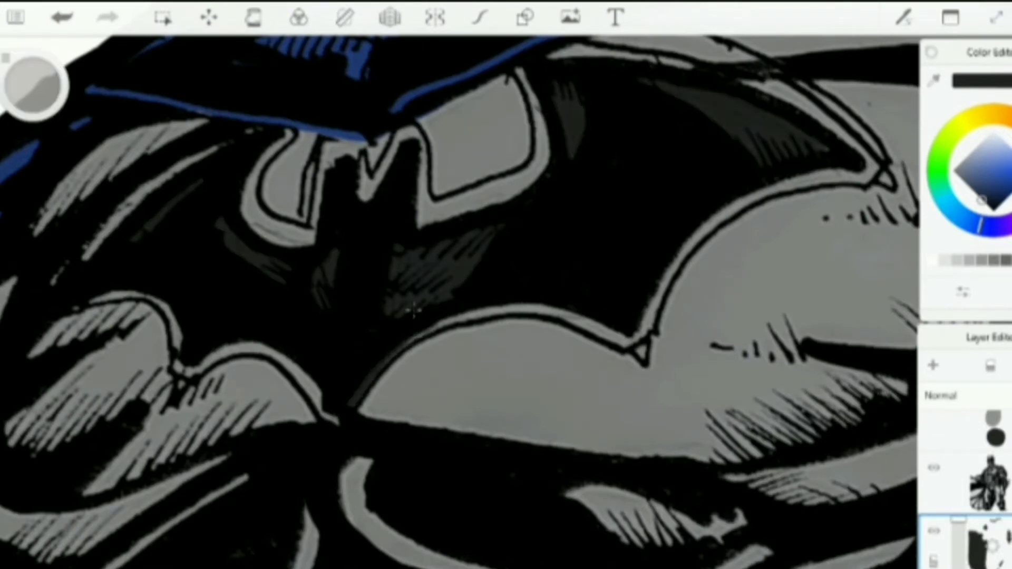
mouse_move(393, 361)
left_mouse_down()
mouse_move(445, 324)
mouse_move(577, 319)
left_mouse_up()
key("ctrl+z")
Paint the grey border of the emblem's right wing near-black, along the scalloped lower edge, the wing tip and the upper notch
mouse_move(468, 316)
left_mouse_down()
mouse_move(636, 340)
mouse_move(770, 187)
mouse_move(865, 175)
left_mouse_up()
left_click_drag(867, 156, 822, 124)
left_click_drag(519, 72, 537, 109)
left_click_drag(419, 216, 534, 134)
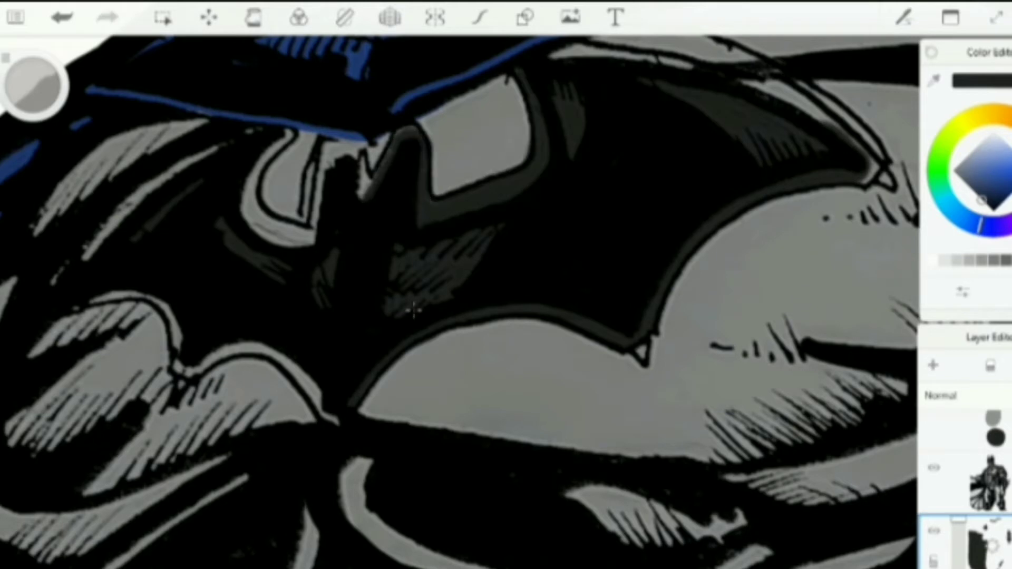
Paint the emblem's head and left wing near-black, including the left notch border and scalloped lower edge
left_click_drag(389, 153, 365, 196)
left_click_drag(358, 150, 327, 158)
mouse_move(313, 238)
left_mouse_down()
mouse_move(253, 211)
mouse_move(252, 176)
left_mouse_up()
left_click_drag(87, 258, 217, 150)
left_click_drag(253, 184, 269, 153)
key("b")
left_click(322, 85)
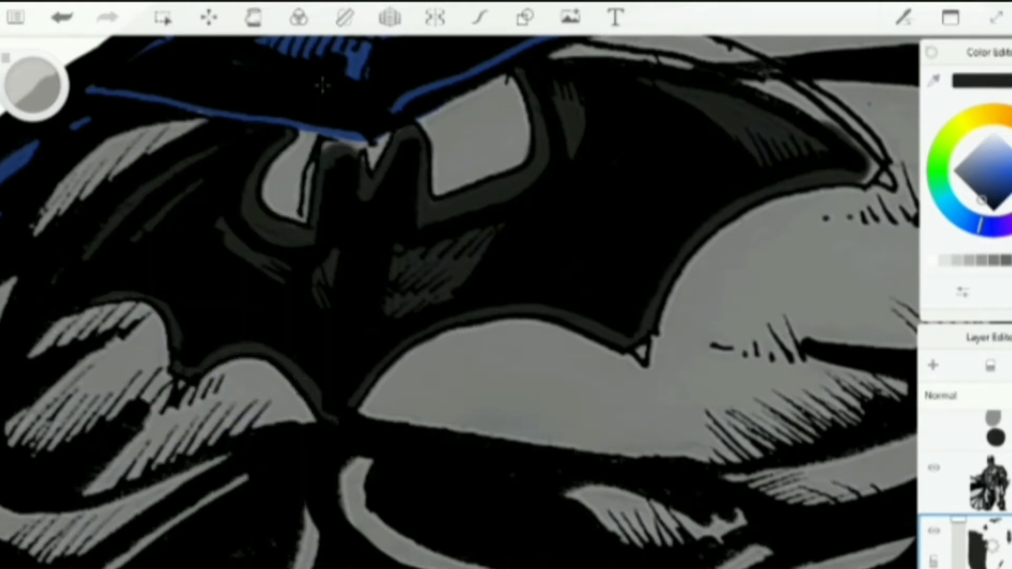
Paint the upper edge of the emblem's right wing near-black out to its tip
scroll(502, 316, "down", 5)
mouse_move(325, 150)
left_mouse_down()
mouse_move(361, 148)
mouse_move(473, 189)
mouse_move(756, 338)
left_mouse_up()
scroll(631, 212, "up", 5)
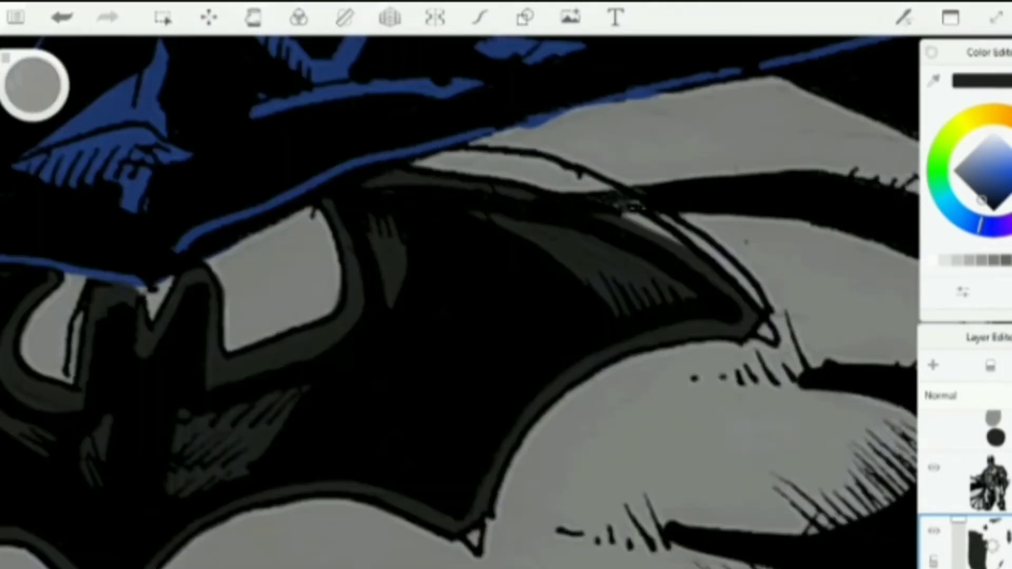
left_click_drag(623, 216, 685, 247)
Lasso-select the utility belt, fill it with yellow and clear the selection
scroll(383, 205, "down", 5)
scroll(384, 206, "down", 5)
scroll(546, 477, "up", 5)
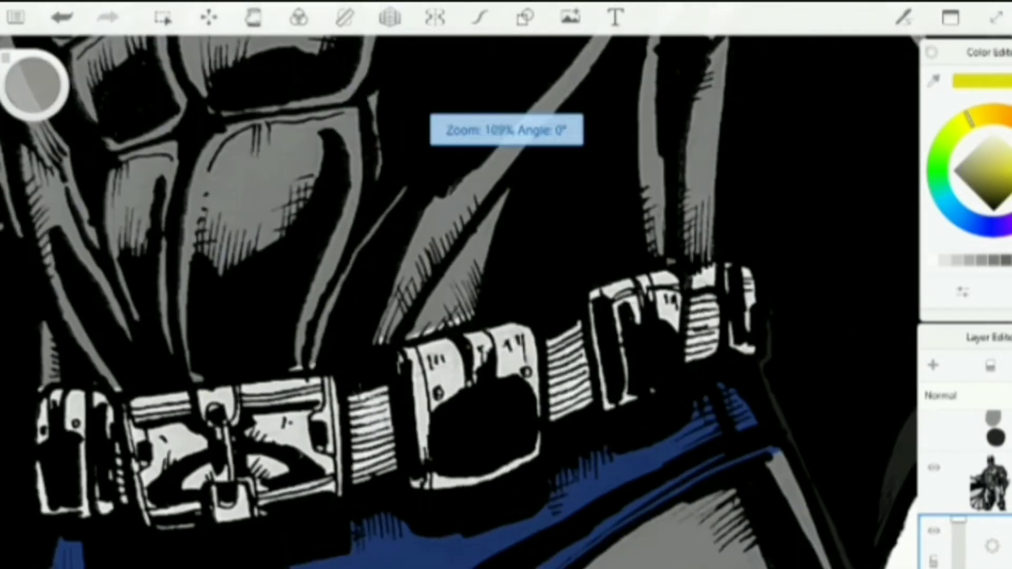
left_click(163, 17)
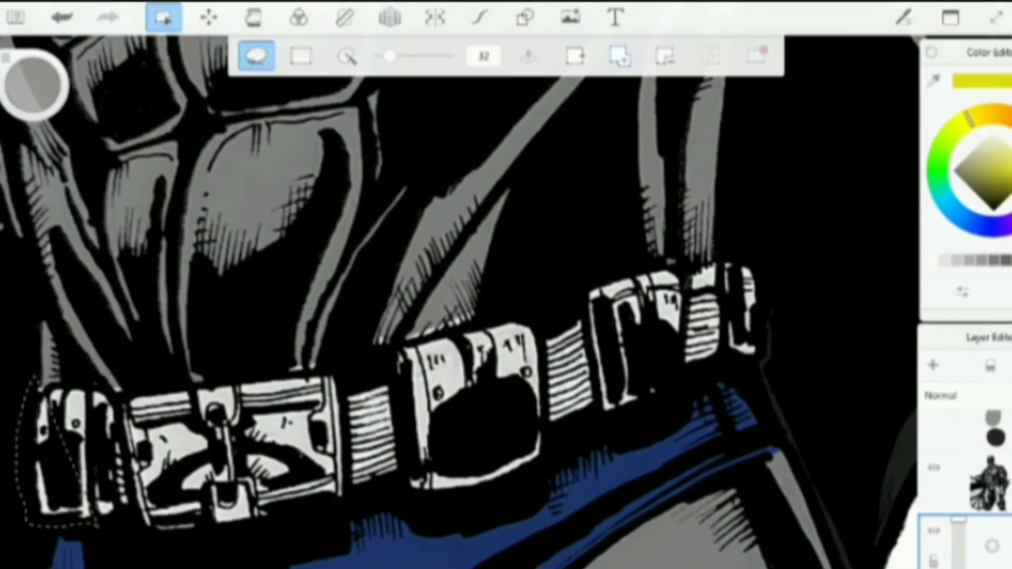
mouse_move(187, 384)
left_mouse_down()
mouse_move(537, 317)
mouse_move(764, 337)
mouse_move(580, 437)
mouse_move(90, 527)
left_mouse_up()
left_click(253, 17)
left_click(295, 438)
key("ctrl+d")
left_click_drag(993, 545, 994, 565)
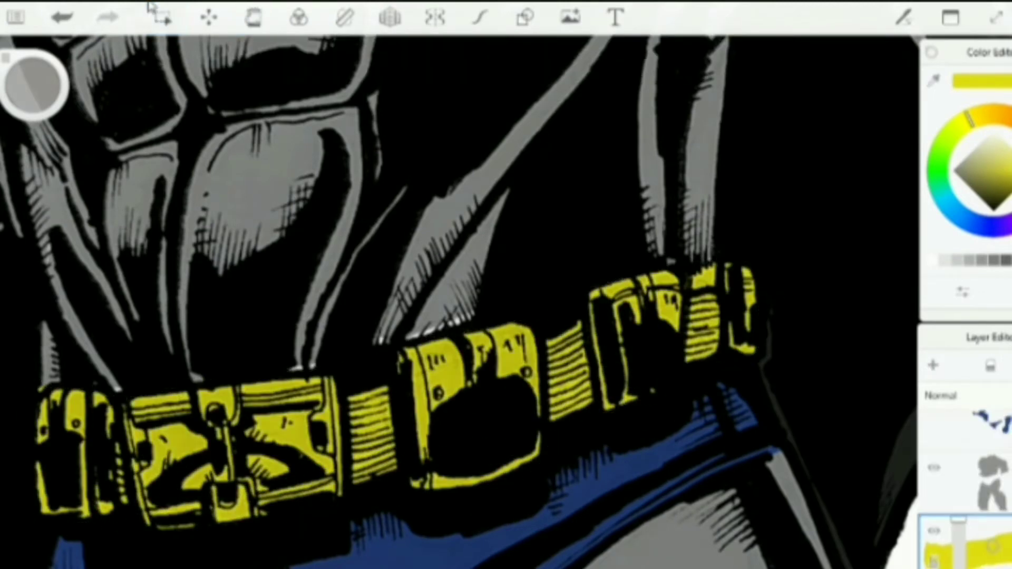
On the grey suit layer, sample the suit grey and touch up missed areas of the torso and arm
left_click(993, 481)
scroll(721, 404, "down", 3)
scroll(721, 404, "down", 5)
left_click(933, 81)
left_click_drag(505, 206, 835, 219)
scroll(706, 404, "up", 8)
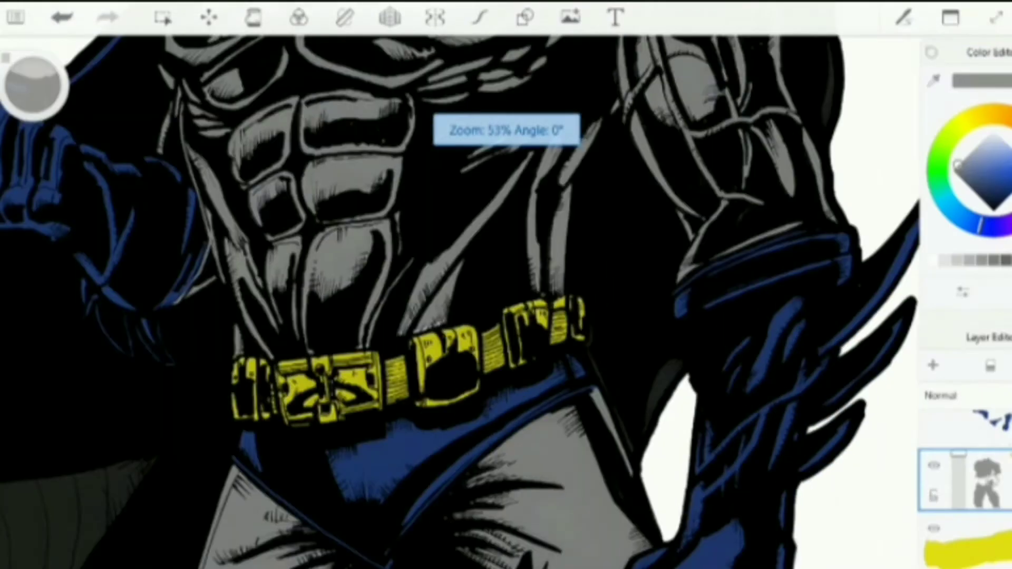
scroll(506, 295, "down", 5)
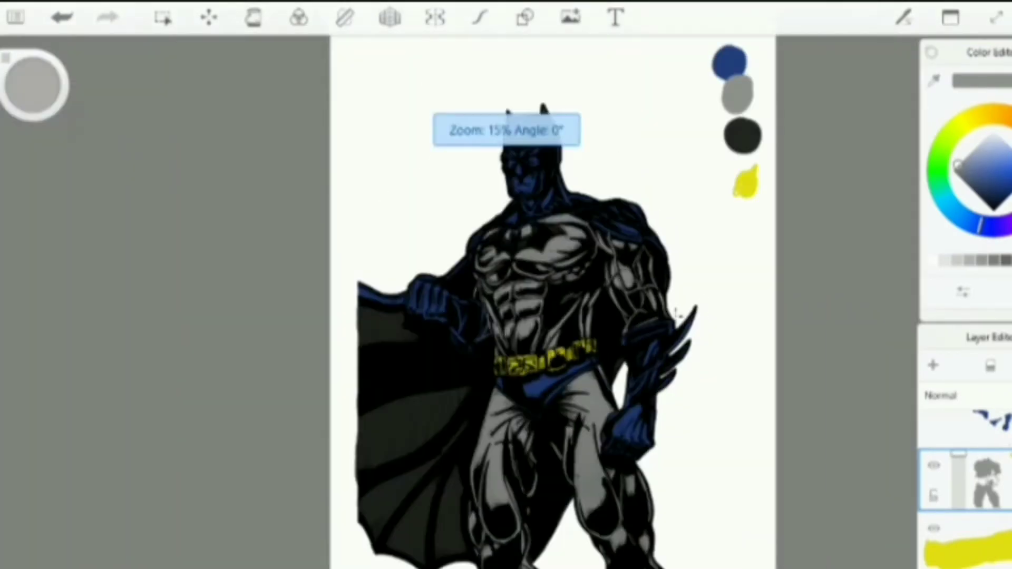
Choose a pale skin tone and add a new layer directly beneath the line art
scroll(546, 219, "up", 8)
left_click(995, 142)
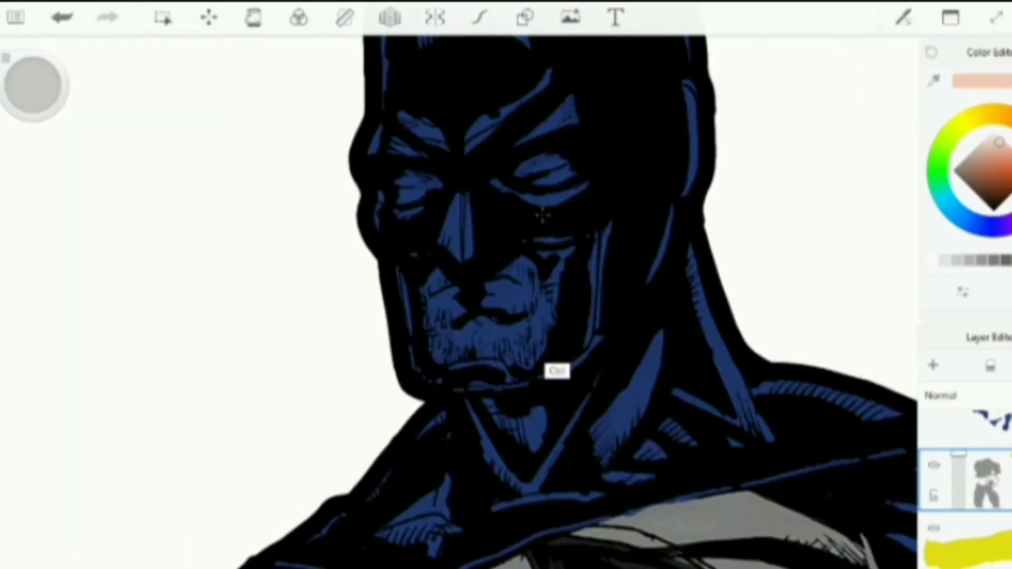
key("ctrl+z")
scroll(991, 481, "up", 3)
left_click(991, 501)
left_click(990, 545)
left_click(933, 365)
Paint the exposed lower face with the skin tone, covering the cheeks, mouth, chin and narrow strips inside the cowl opening
mouse_move(503, 304)
left_mouse_down()
mouse_move(530, 270)
mouse_move(569, 251)
mouse_move(519, 353)
left_mouse_up()
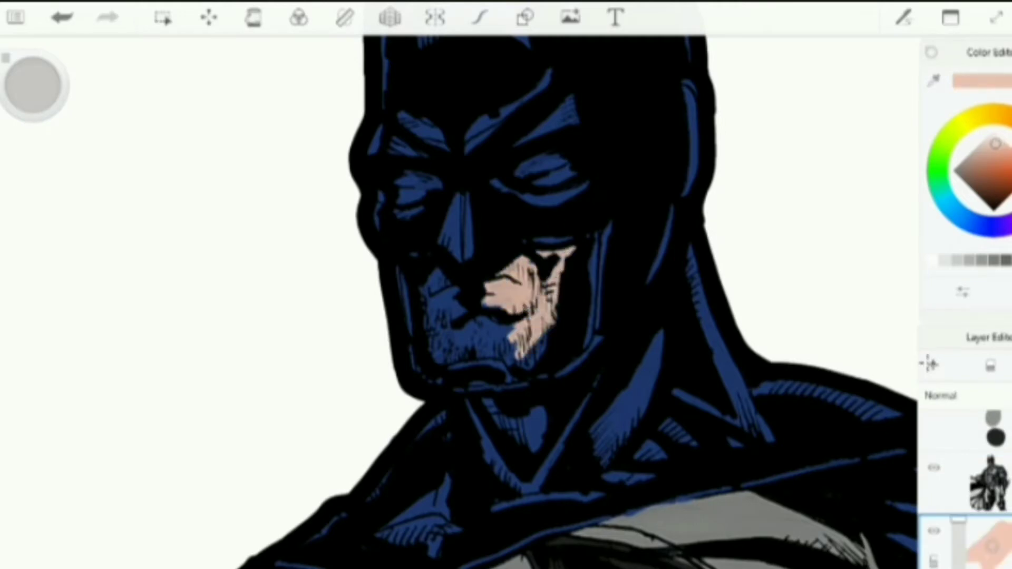
left_click_drag(469, 277, 430, 337)
left_click_drag(432, 295, 498, 353)
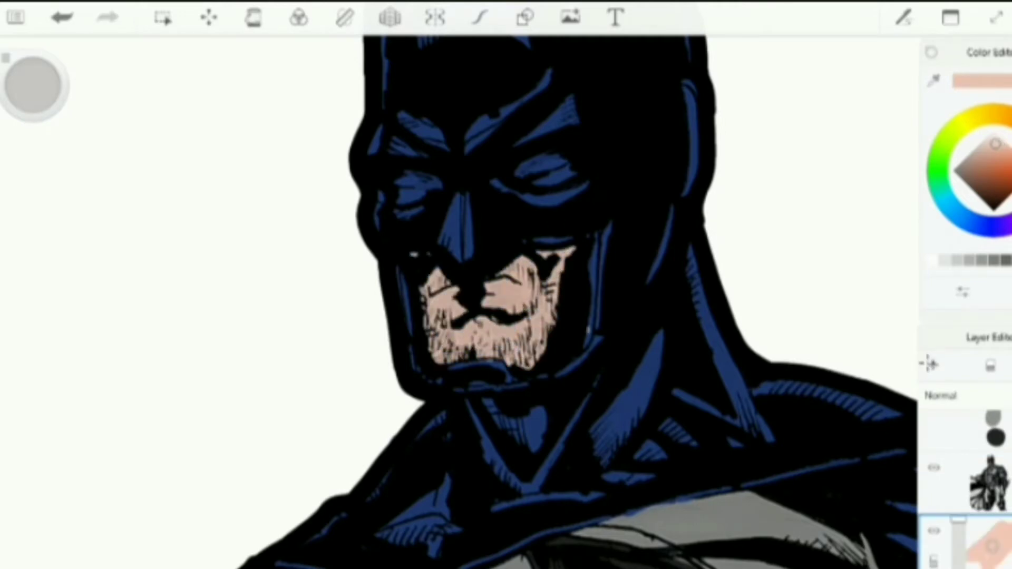
scroll(548, 169, "up", 3)
Add a new layer above the line art and set the brush colour to white
left_click(997, 445)
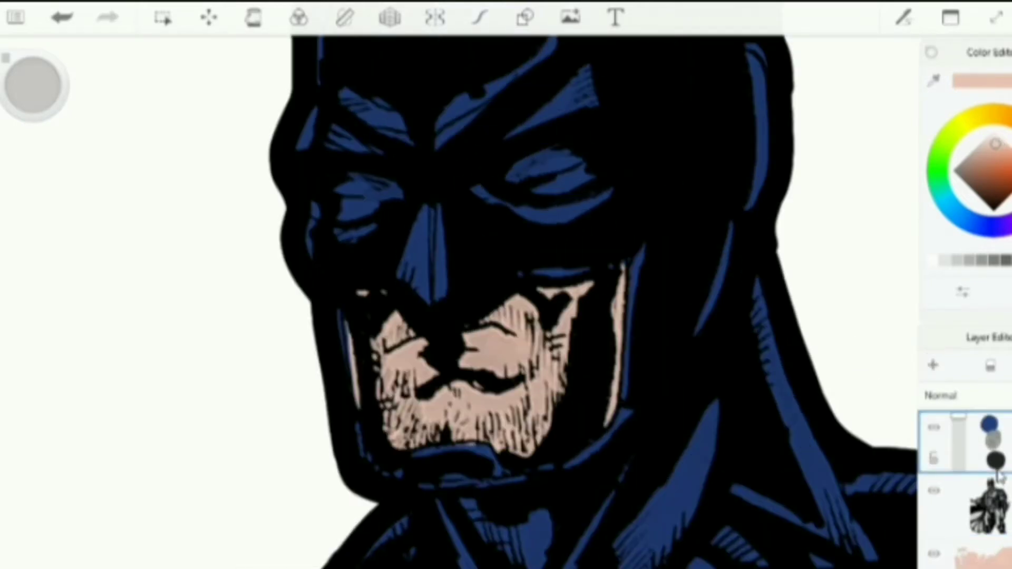
left_click(933, 365)
left_click(993, 130)
left_click(512, 175)
key("ctrl+z")
left_click_drag(33, 84, 153, 84)
Outline the right eye as a slanted almond and fill it with white
scroll(518, 318, "up", 10)
scroll(518, 318, "down", 5)
mouse_move(301, 311)
left_mouse_down()
mouse_move(384, 218)
mouse_move(708, 188)
left_mouse_up()
left_click_drag(708, 189, 301, 313)
left_click_drag(397, 217, 316, 310)
mouse_move(322, 314)
left_mouse_down()
mouse_move(521, 277)
mouse_move(695, 191)
left_mouse_up()
mouse_move(337, 310)
left_mouse_down()
mouse_move(583, 248)
mouse_move(369, 274)
left_mouse_up()
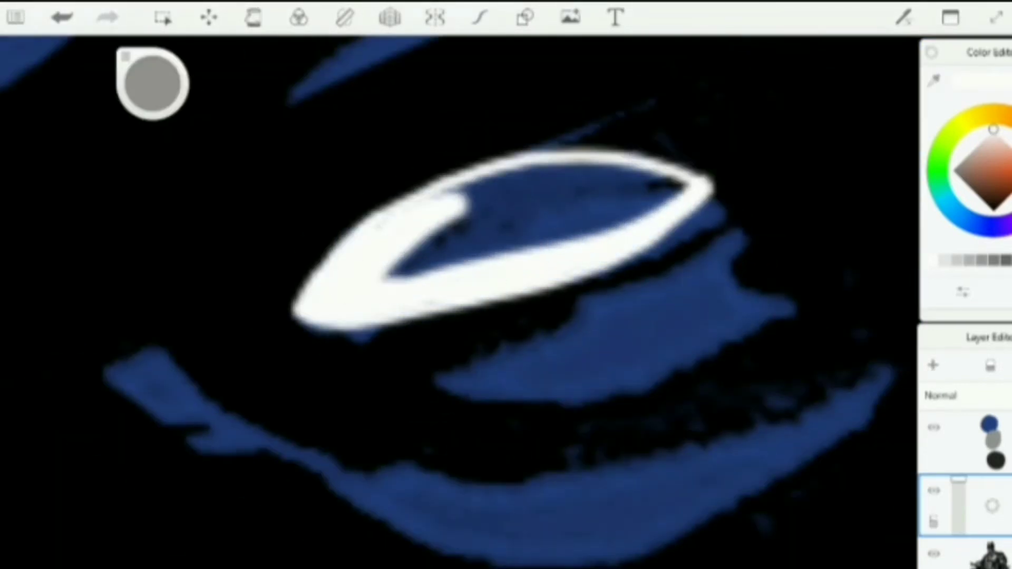
left_click_drag(458, 221, 554, 174)
scroll(417, 226, "down", 3)
scroll(416, 227, "down", 5)
scroll(399, 245, "up", 5)
key("ctrl+z")
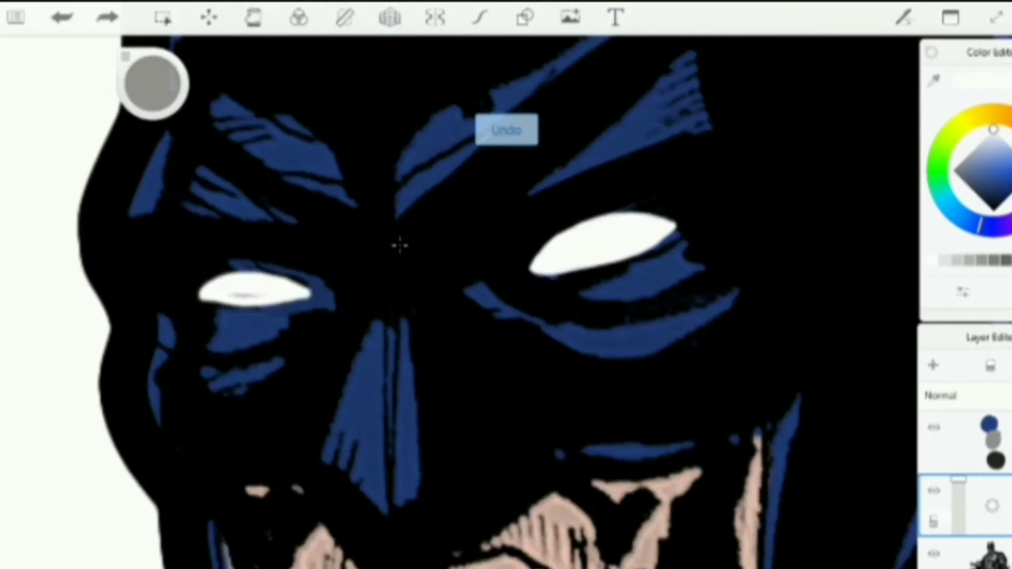
key("ctrl+z")
left_click_drag(205, 271, 258, 269)
key("ctrl+z")
Outline the left eye as a pointed almond and fill it with white
scroll(284, 286, "up", 3)
left_click_drag(142, 256, 338, 301)
left_click_drag(120, 282, 337, 301)
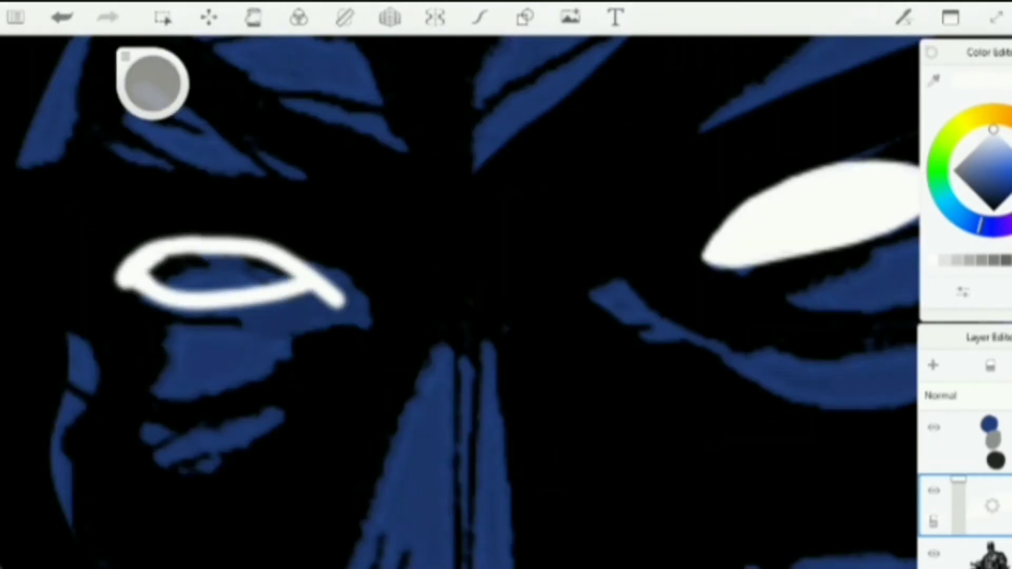
left_click_drag(153, 268, 285, 285)
scroll(483, 251, "down", 5)
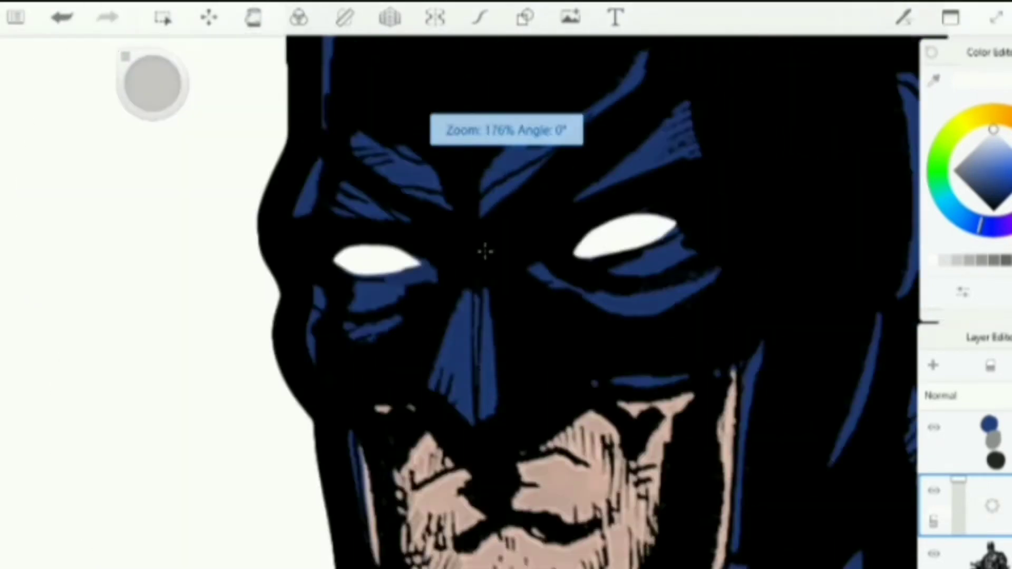
Refine the left eye's white shape, tapering its inner corner toward the nose
scroll(483, 251, "up", 4)
key("l")
mouse_move(283, 219)
left_mouse_down()
mouse_move(290, 374)
mouse_move(285, 221)
left_mouse_up()
key("v")
left_click_drag(445, 239, 472, 242)
scroll(472, 241, "down", 10)
scroll(472, 241, "up", 8)
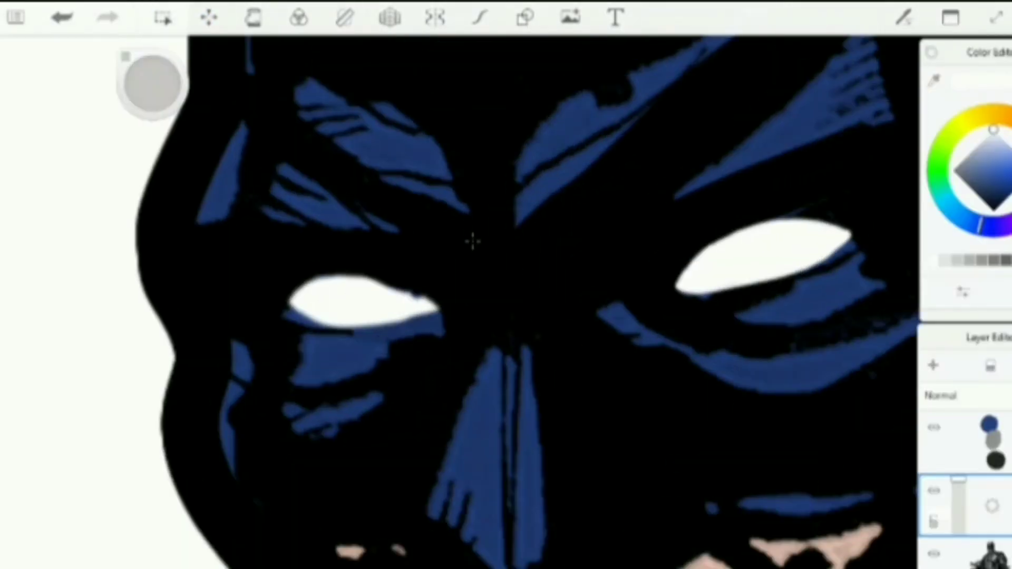
Activate the line art layer and sample the cowl's light grey with the blue layer temporarily hidden
scroll(472, 241, "down", 15)
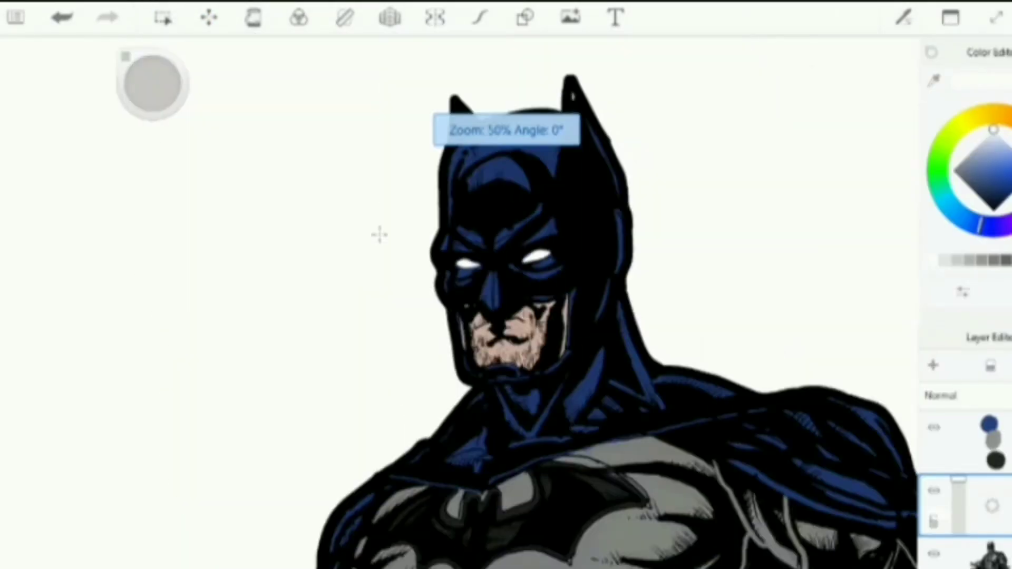
scroll(467, 93, "up", 6)
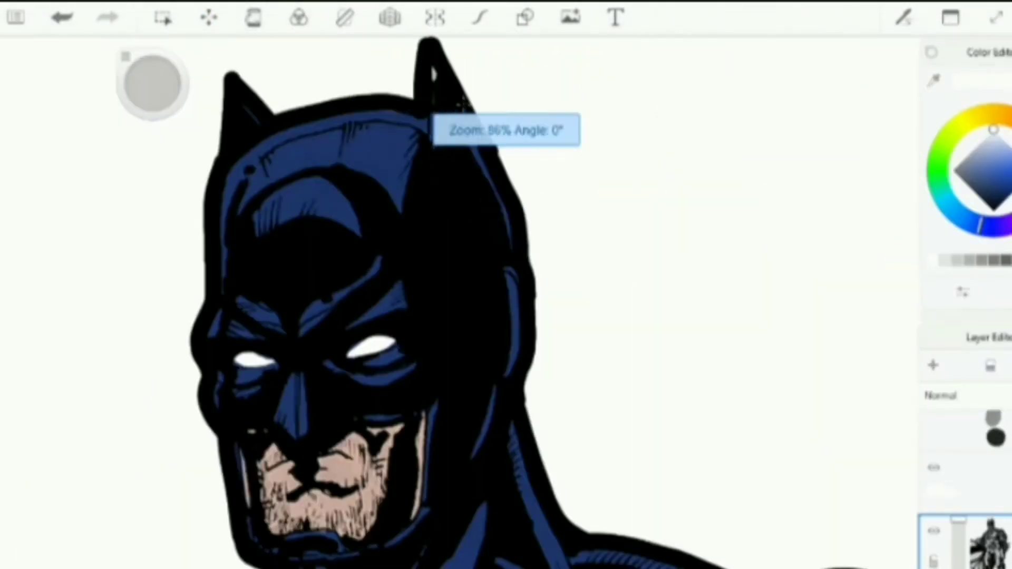
scroll(429, 269, "up", 2)
scroll(429, 269, "down", 2)
scroll(965, 547, "down", 3)
left_click(935, 537)
scroll(966, 501, "up", 3)
left_click(386, 162, "alt")
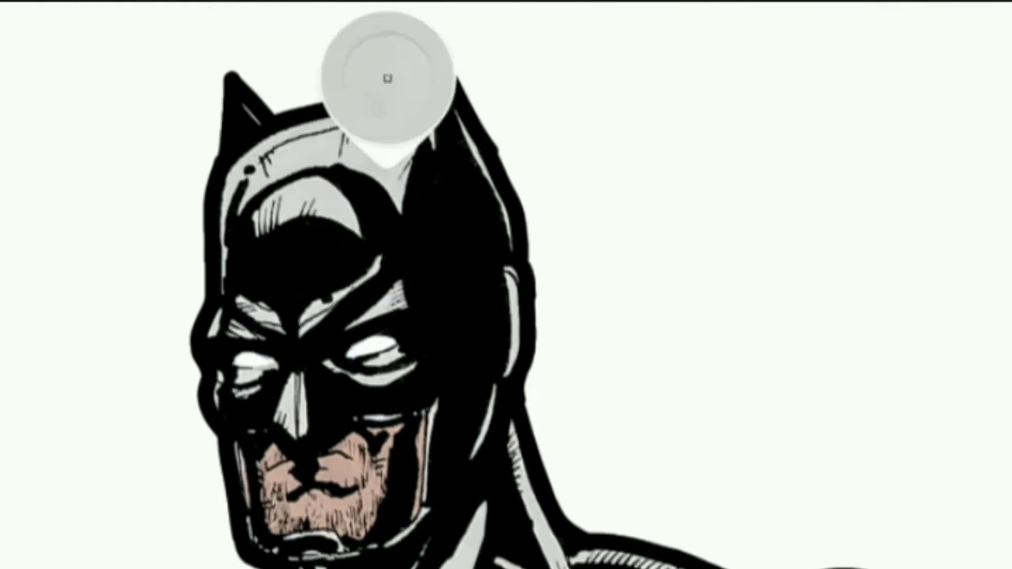
scroll(875, 454, "down", 5)
scroll(874, 454, "up", 4)
scroll(942, 542, "down", 3)
left_click(940, 540)
scroll(942, 542, "up", 3)
Draw the jagged front edge of the cowl's side panel in light grey on the line art, from beside the eye toward the jaw
scroll(550, 440, "up", 4)
key("ctrl+z")
key("ctrl+z")
key("ctrl+z")
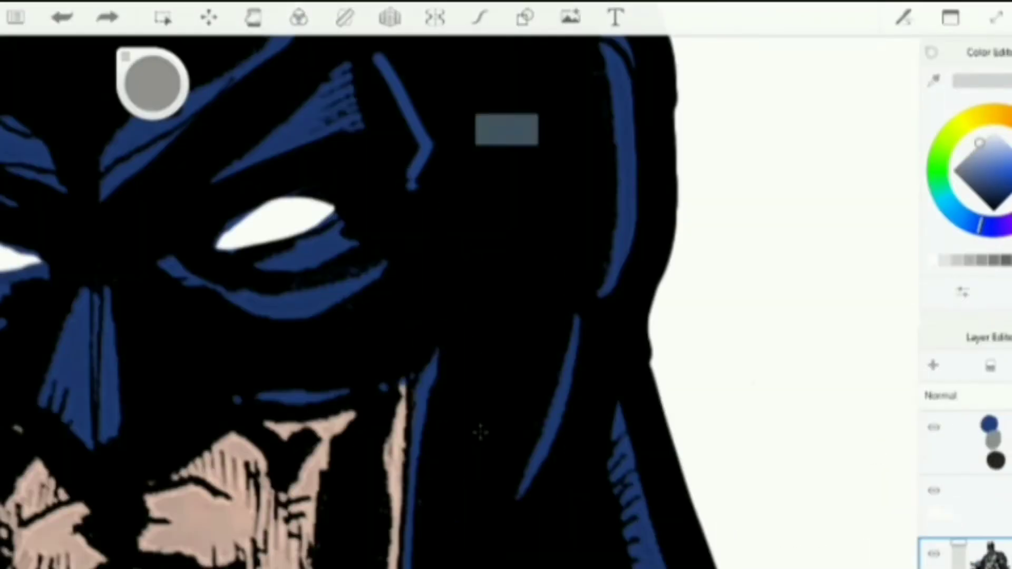
mouse_move(417, 173)
left_mouse_down()
mouse_move(409, 334)
mouse_move(453, 477)
left_mouse_up()
scroll(506, 384, "down", 5)
scroll(517, 506, "up", 4)
Draw the rest of the side panel's outline, with the pointed ear, curved rear edge and lower tapering spikes
left_click_drag(462, 387, 449, 449)
key("ctrl+z")
key("ctrl+z")
mouse_move(466, 230)
left_mouse_down()
mouse_move(563, 139)
mouse_move(571, 262)
left_mouse_up()
scroll(480, 233, "down", 2)
mouse_move(519, 336)
left_mouse_down()
mouse_move(584, 97)
mouse_move(664, 300)
mouse_move(648, 422)
left_mouse_up()
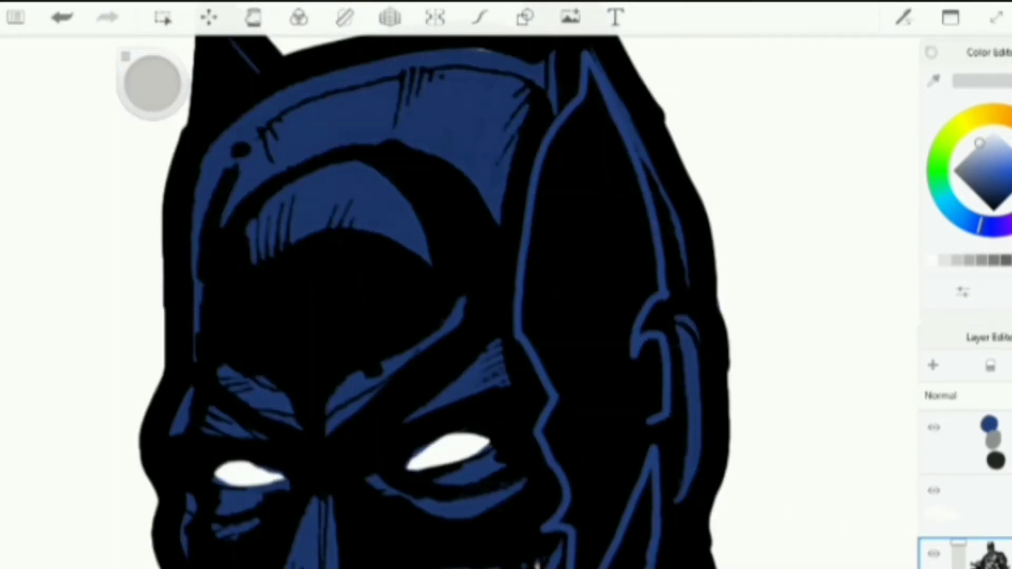
Draw the outline of a small hooked ear hollow inside the upper side panel
key("ctrl+z")
left_click_drag(581, 185, 547, 317)
mouse_move(583, 179)
left_mouse_down()
mouse_move(623, 287)
mouse_move(548, 315)
left_mouse_up()
scroll(480, 233, "down", 5)
scroll(434, 317, "up", 8)
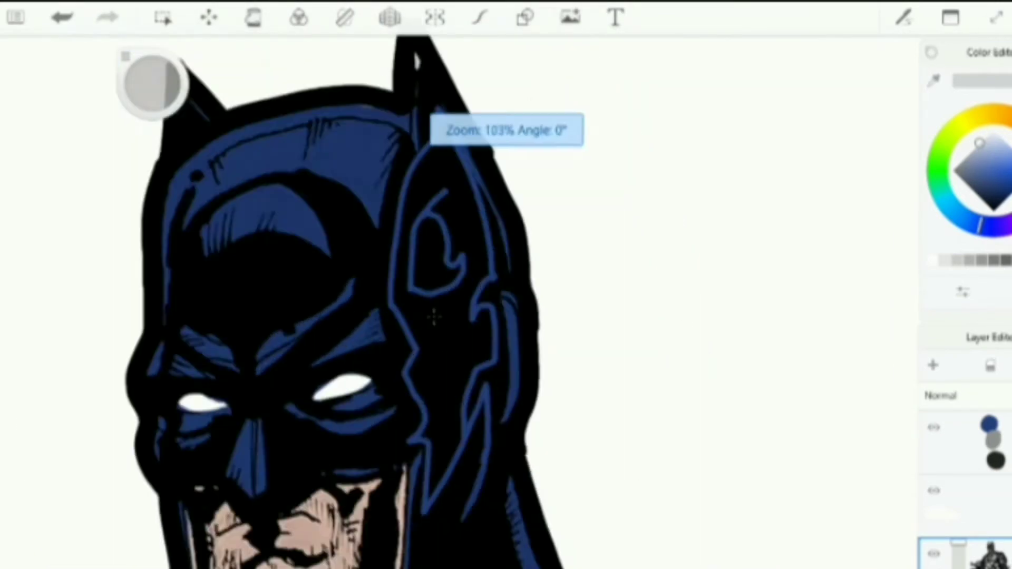
Fill the side panel in front of and below the ear hollow with the light grey brush
mouse_move(378, 419)
left_mouse_down()
mouse_move(377, 568)
mouse_move(305, 42)
mouse_move(342, 295)
left_mouse_up()
left_click_drag(337, 37, 395, 411)
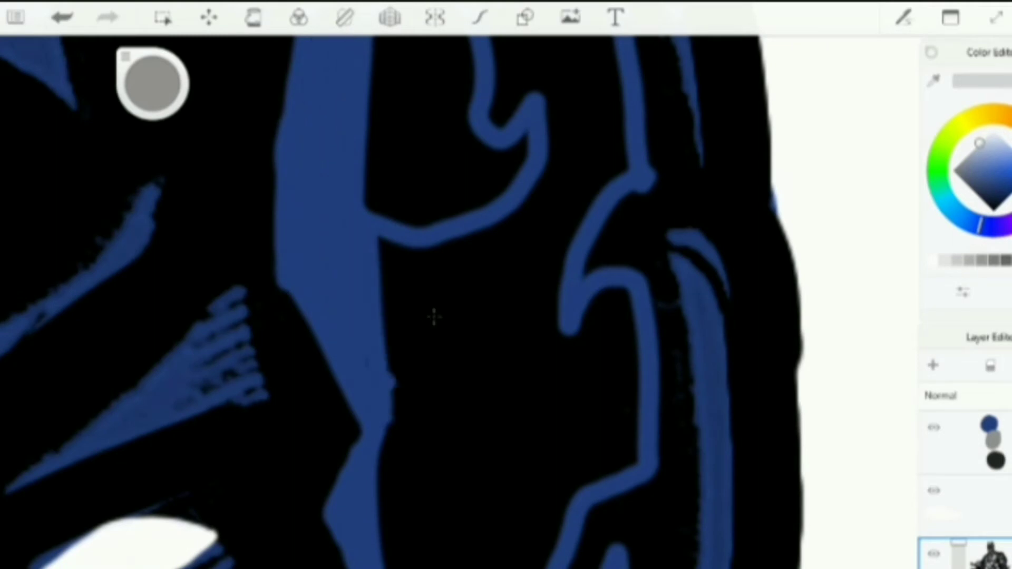
left_click_drag(390, 238, 416, 568)
mouse_move(433, 316)
left_mouse_down()
mouse_move(580, 132)
mouse_move(500, 263)
left_mouse_up()
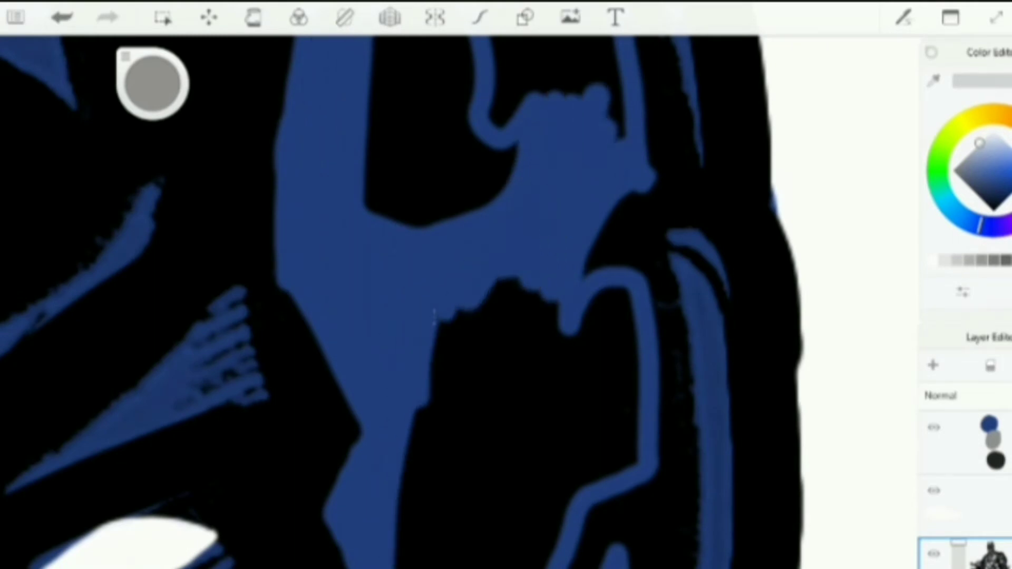
Fill the lower and rear parts of the side panel down to the jaw, leaving a small dark notch near the front edge
scroll(506, 460, "down", 2)
left_click_drag(434, 411, 450, 556)
left_click_drag(433, 337, 460, 490)
mouse_move(456, 546)
left_mouse_down()
mouse_move(468, 345)
mouse_move(437, 268)
left_mouse_up()
key("ctrl+z")
left_click_drag(487, 477, 498, 321)
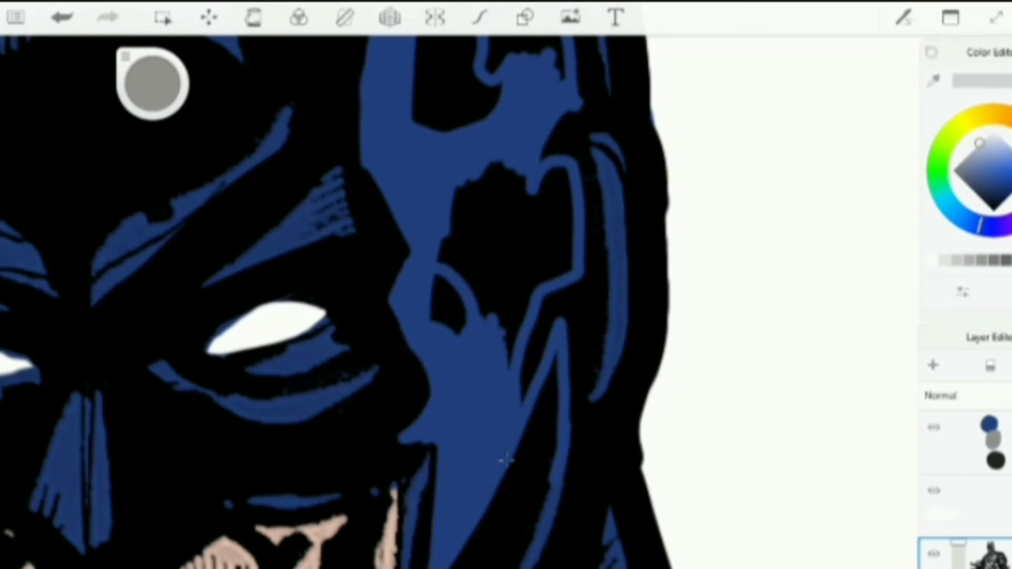
mouse_move(519, 369)
left_mouse_down()
mouse_move(458, 263)
mouse_move(464, 184)
mouse_move(512, 163)
mouse_move(569, 173)
left_mouse_up()
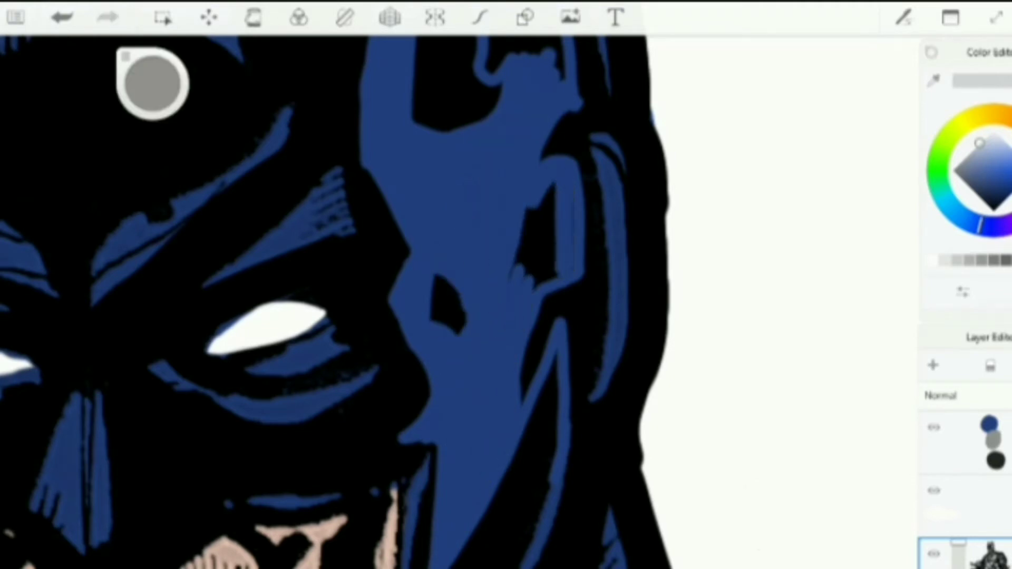
left_click_drag(532, 279, 548, 195)
Fill the upper side panel above the ear hollow toward the pointed ear
scroll(337, 295, "down", 5)
scroll(337, 295, "up", 5)
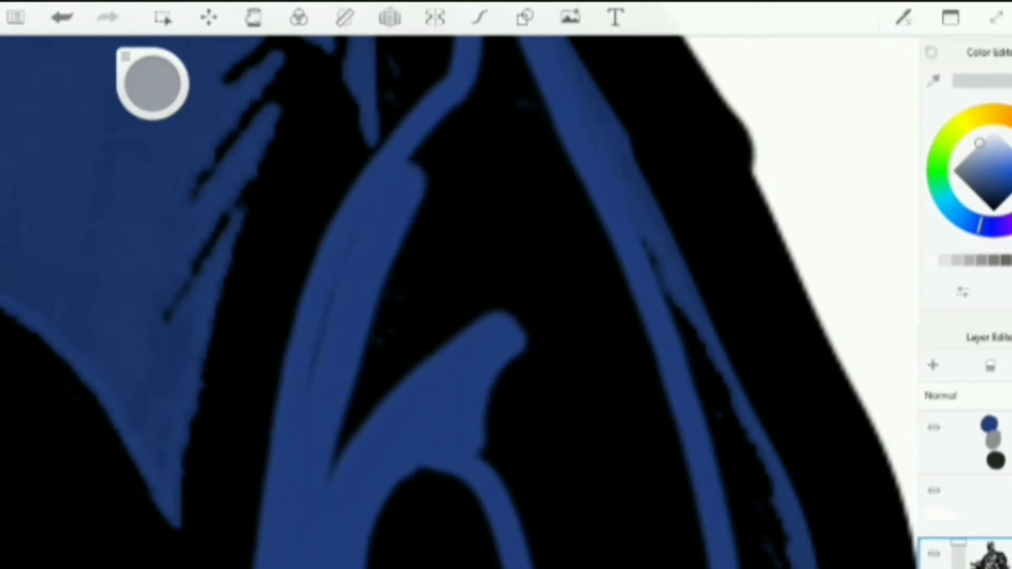
left_click_drag(424, 181, 604, 261)
left_click_drag(506, 105, 345, 458)
left_click_drag(448, 364, 554, 179)
left_click_drag(566, 231, 504, 287)
Fill the remaining gap between the ear hollow and the side panel's rear edge
scroll(504, 287, "up", 2)
left_click_drag(485, 232, 606, 527)
left_click_drag(548, 158, 722, 484)
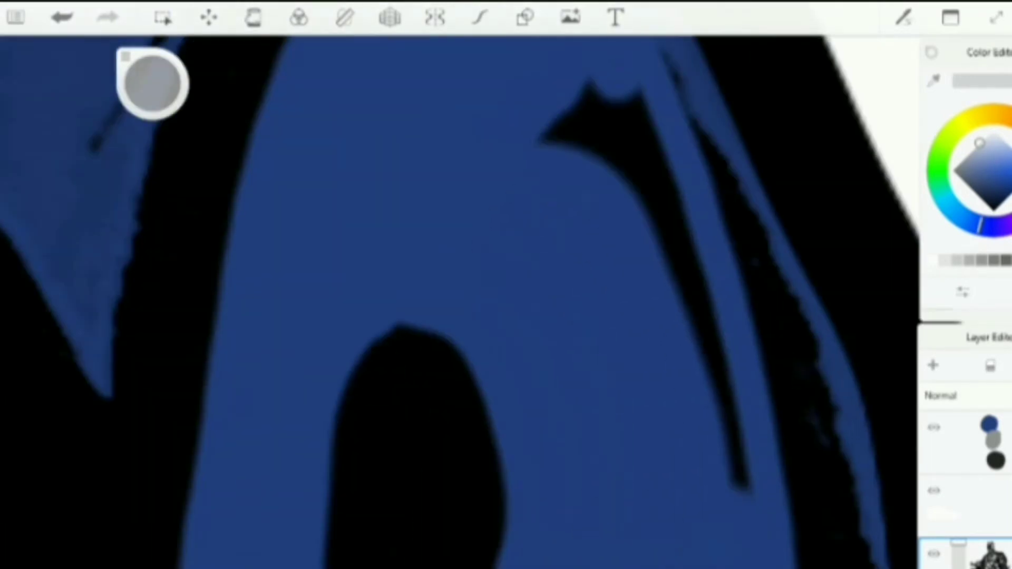
scroll(586, 391, "down", 5)
scroll(587, 391, "up", 2)
scroll(587, 391, "down", 4)
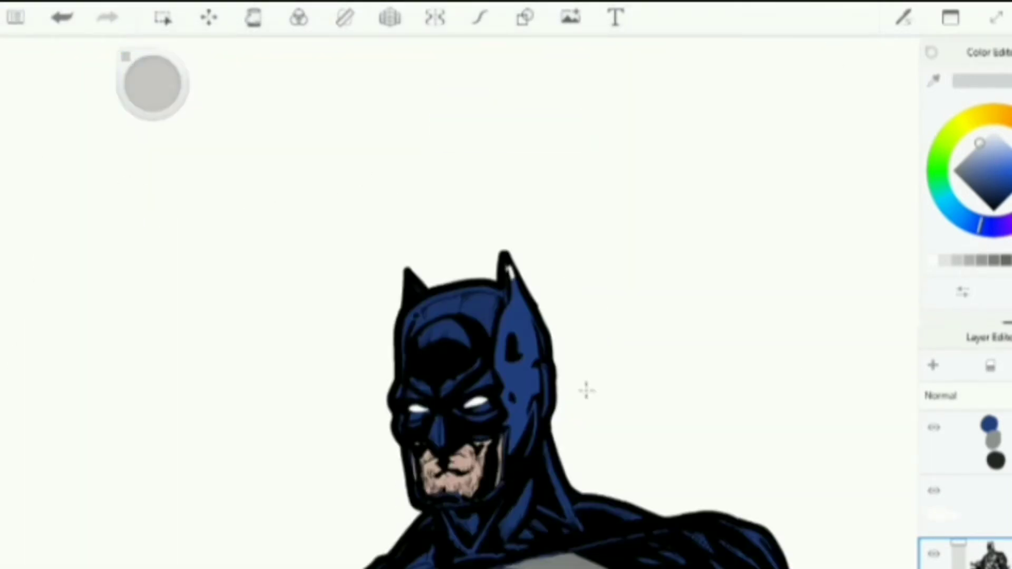
Repaint the cowl's side panel from jaw to pointed ear in the darker blue used on the rest of the cowl
scroll(738, 368, "down", 5)
key("Tab")
scroll(740, 372, "up", 8)
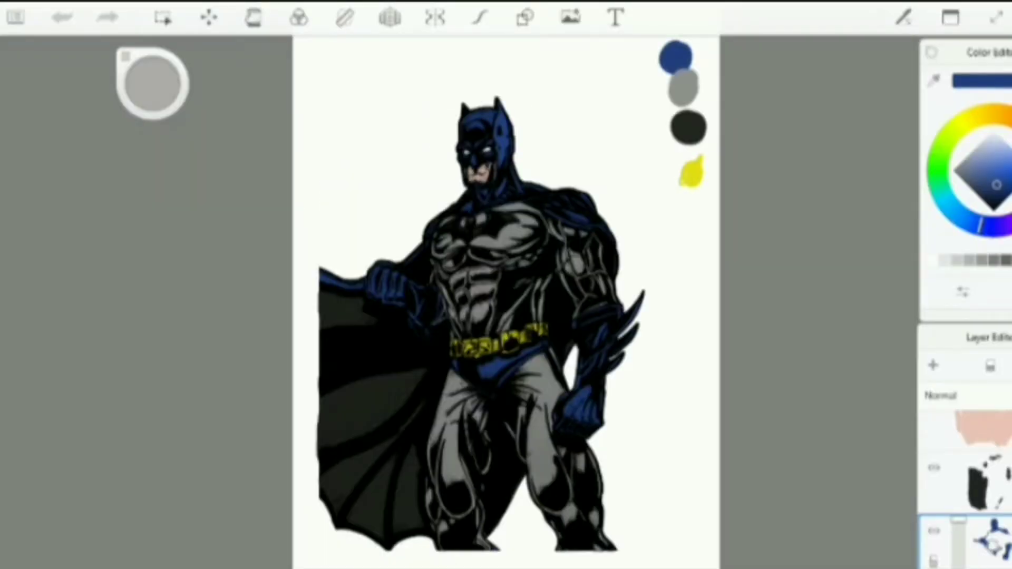
scroll(506, 300, "up", 2)
scroll(506, 158, "up", 6)
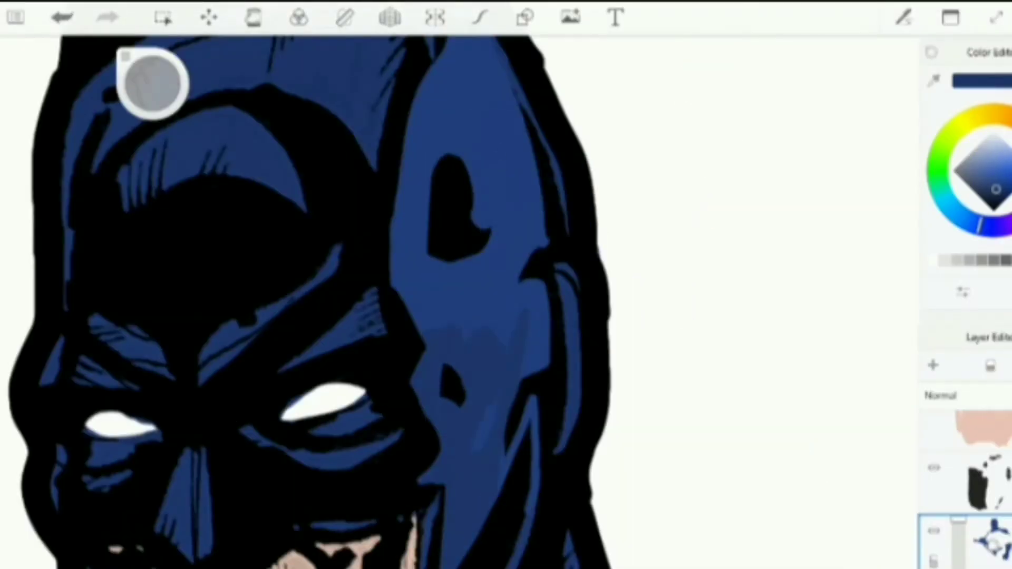
scroll(331, 295, "down", 3)
scroll(421, 211, "up", 5)
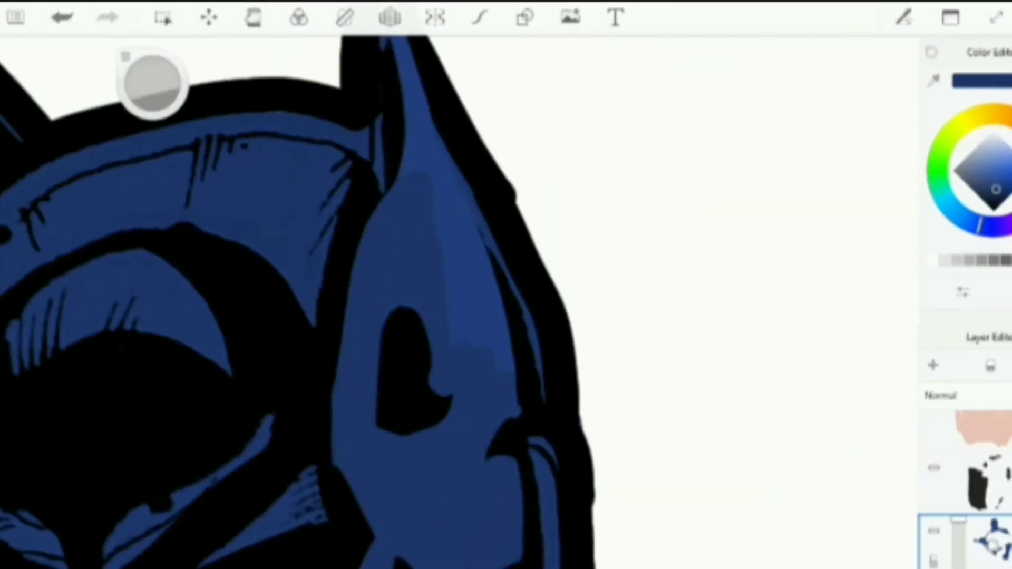
scroll(501, 217, "down", 5)
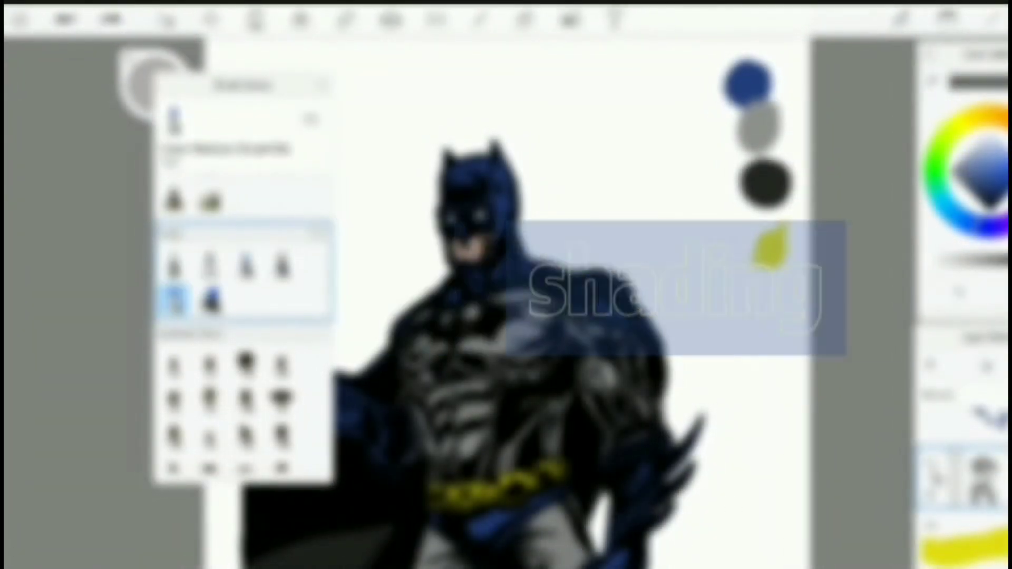
Choose another brush with a smaller tip and shade the underside of the chest muscle below the bat emblem in darker grey
left_click(245, 265)
left_click(322, 85)
scroll(506, 316, "up", 5)
left_click_drag(434, 124, 578, 141)
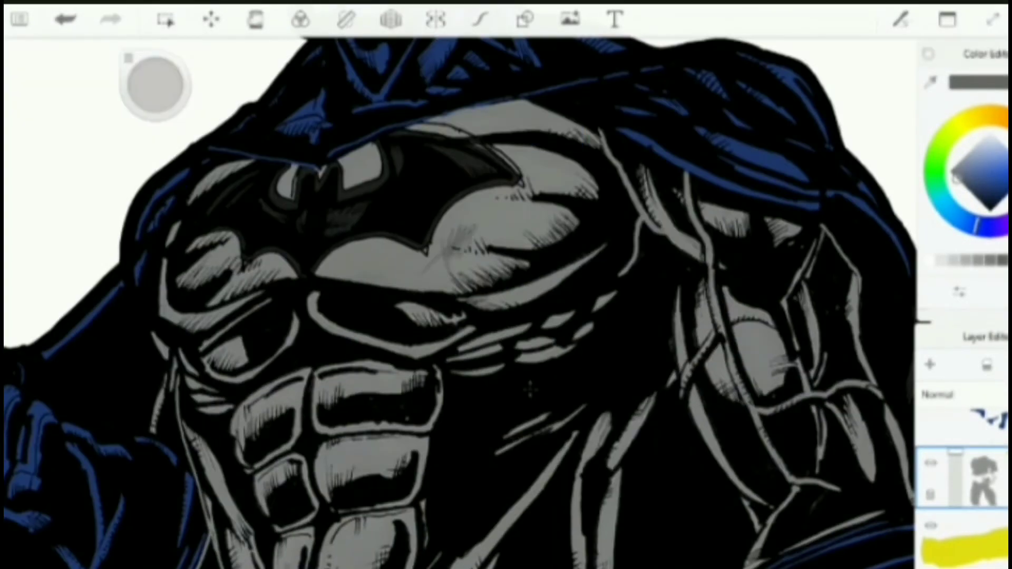
key("ctrl+z")
key("bracketleft")
key("bracketleft")
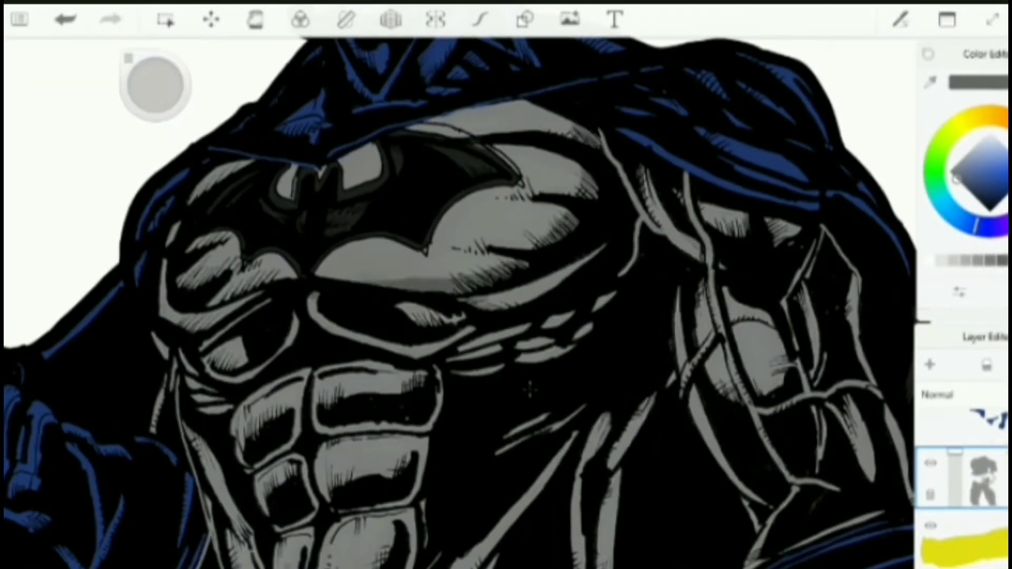
key("bracketleft")
key("bracketleft")
Shade the edges of the two rounded chest muscles beside the bat emblem's wing tip in darker grey
scroll(528, 210, "up", 5)
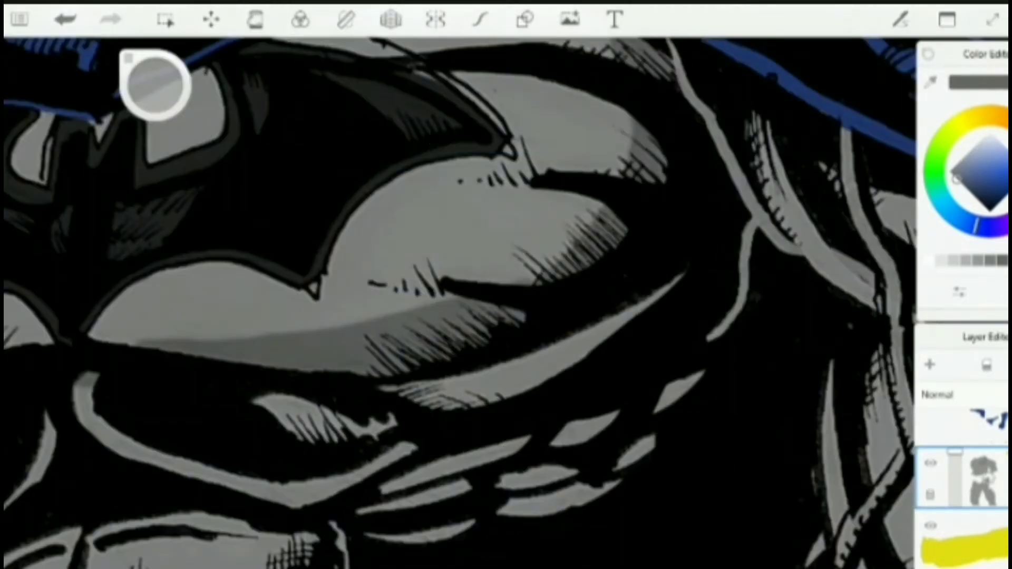
left_click_drag(330, 258, 448, 298)
key("ctrl+z")
left_click_drag(329, 258, 448, 298)
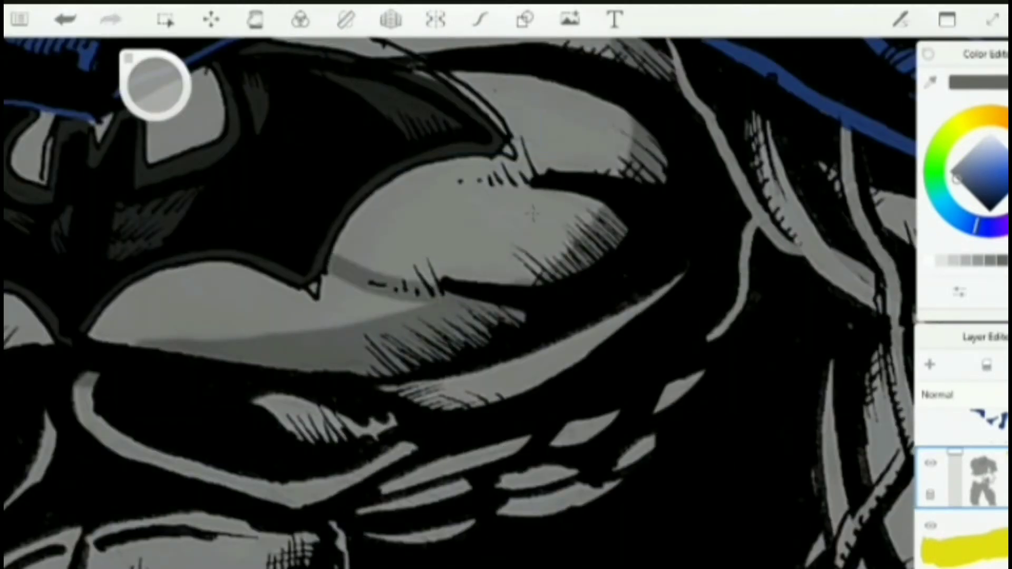
left_click_drag(414, 180, 585, 196)
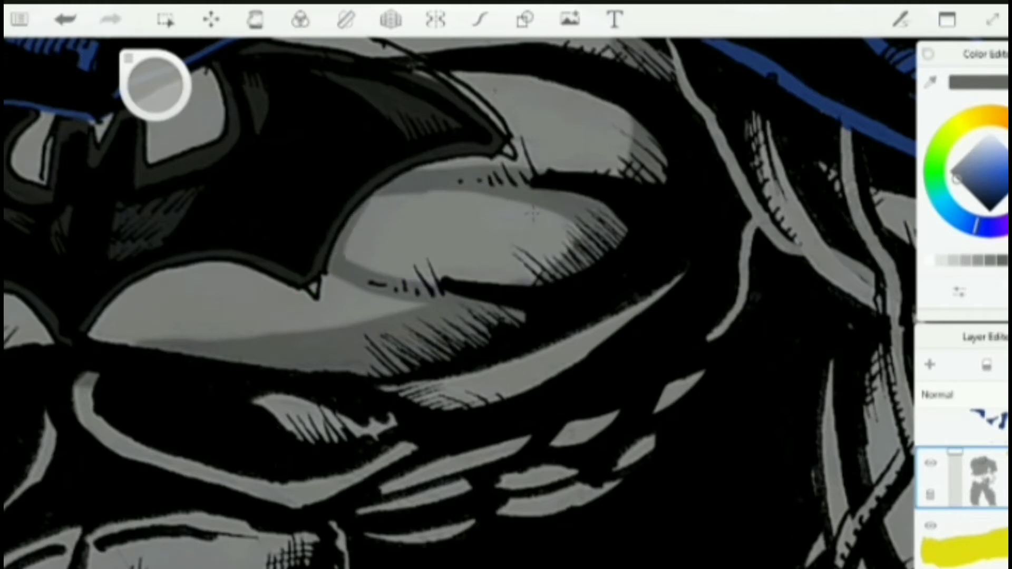
left_click_drag(453, 77, 627, 135)
left_click_drag(564, 103, 624, 168)
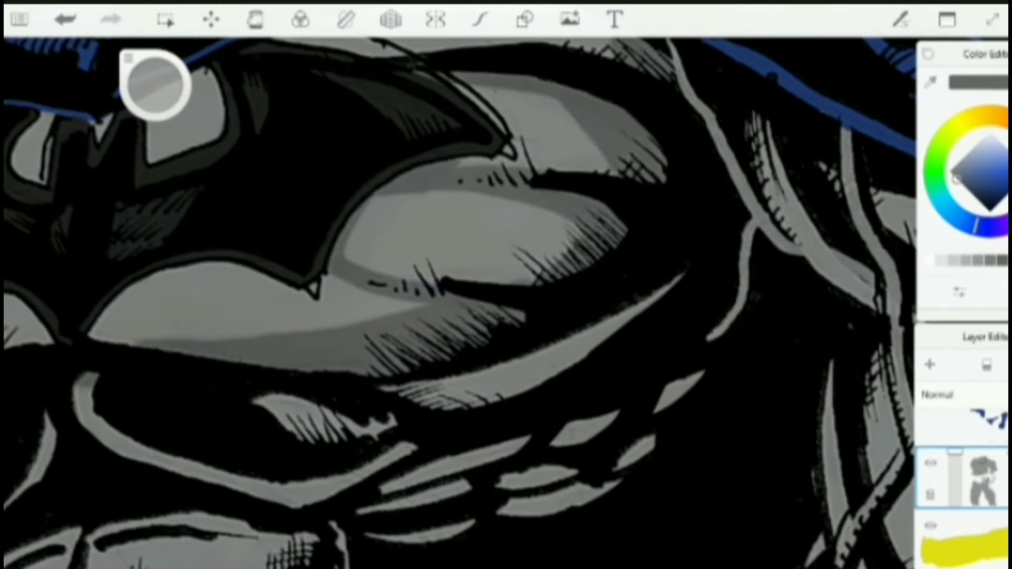
left_click_drag(488, 90, 604, 168)
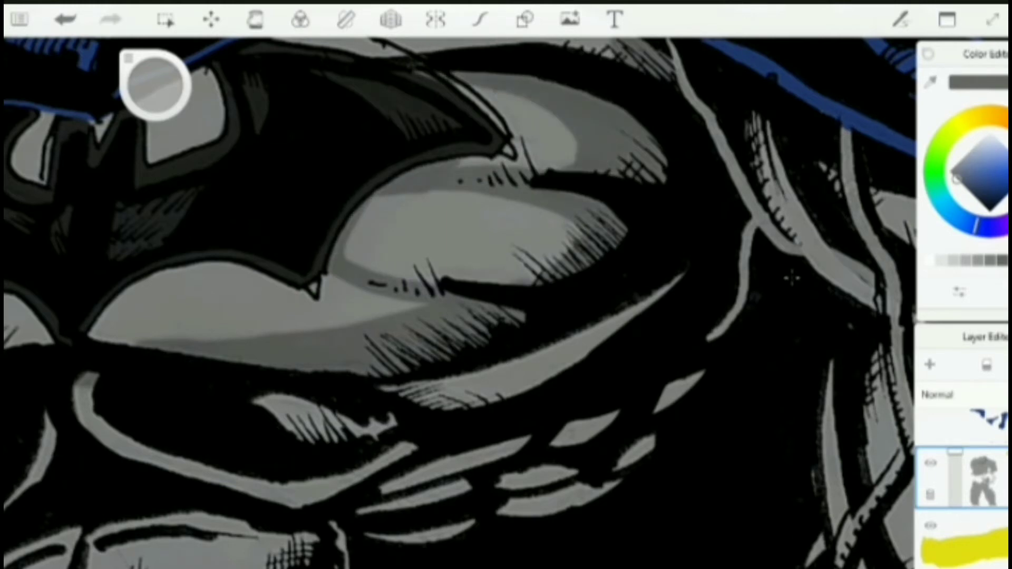
Shade the chest strip above the bat emblem, the rib muscles and the upper abdominals in darker grey
scroll(785, 263, "down", 3)
scroll(538, 274, "up", 1)
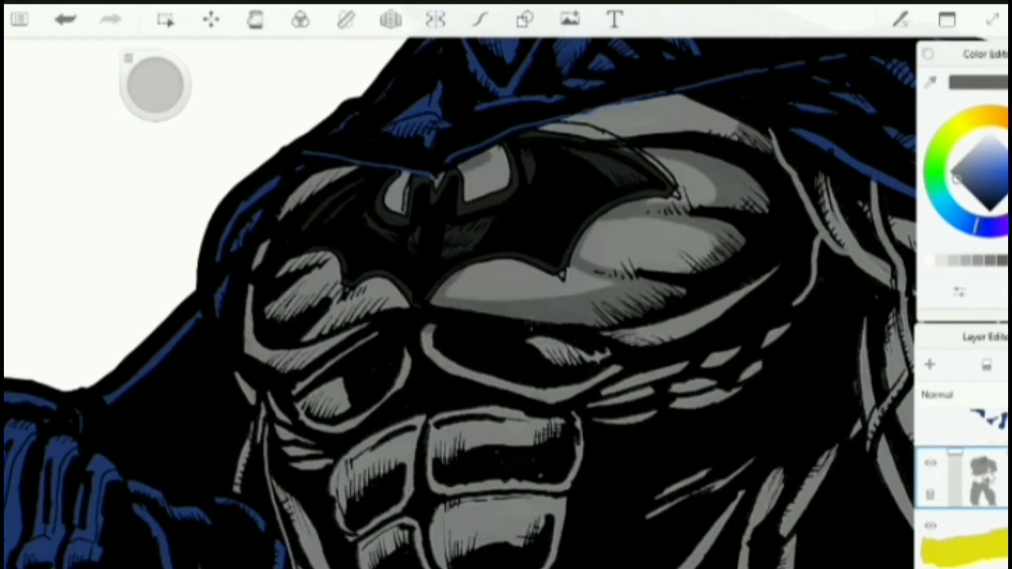
left_click_drag(559, 129, 685, 97)
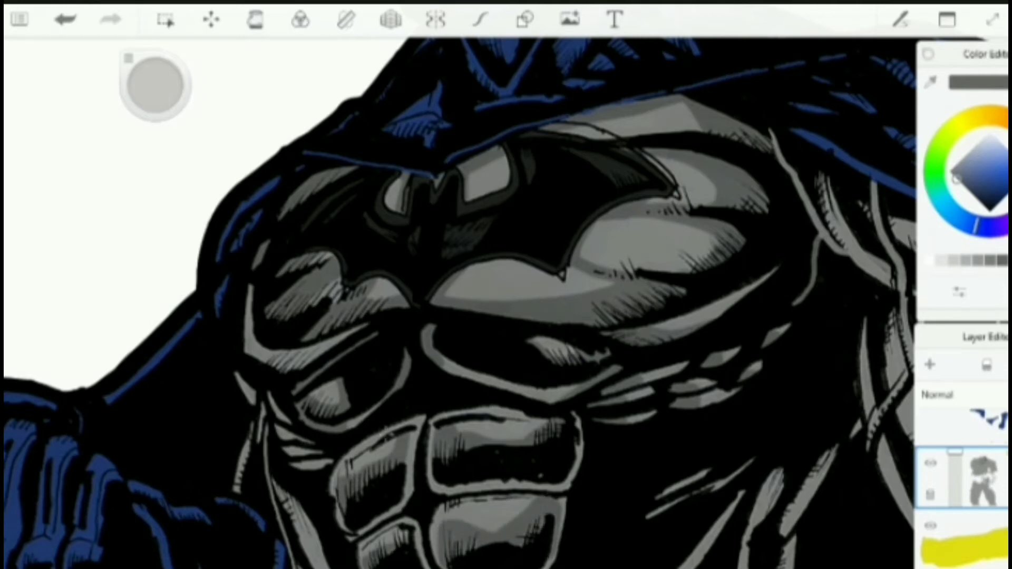
Shade the lower abdominal muscles above the belt buckle in darker grey, following their hatched lower and outer edges
scroll(459, 303, "down", 5)
scroll(495, 401, "up", 5)
left_click_drag(606, 216, 458, 316)
left_click_drag(561, 335, 483, 369)
left_click_drag(464, 318, 450, 479)
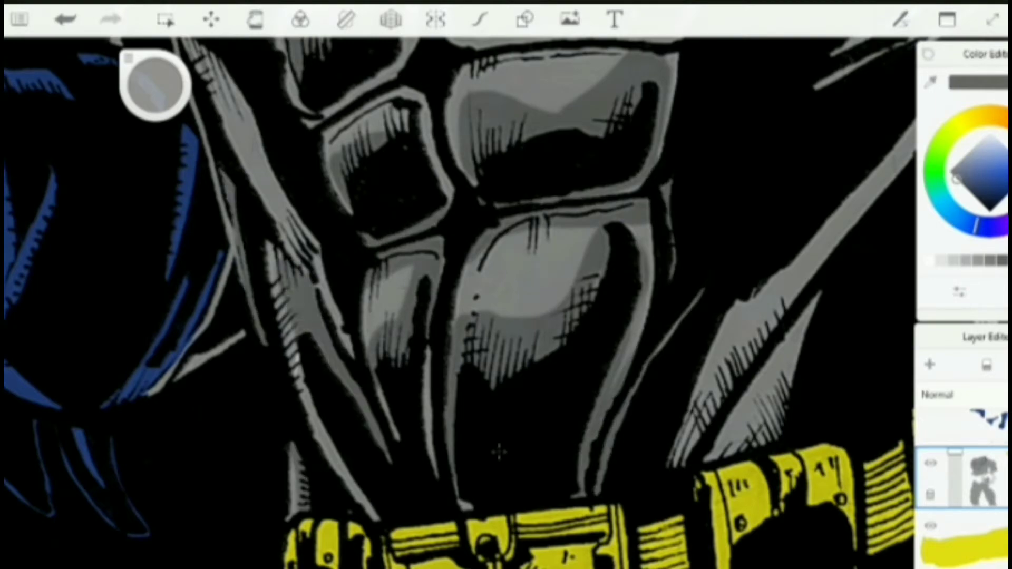
Shade the long muscle strips on both flanks of the torso above the belt in darker grey
scroll(458, 303, "down", 3)
scroll(422, 285, "up", 5)
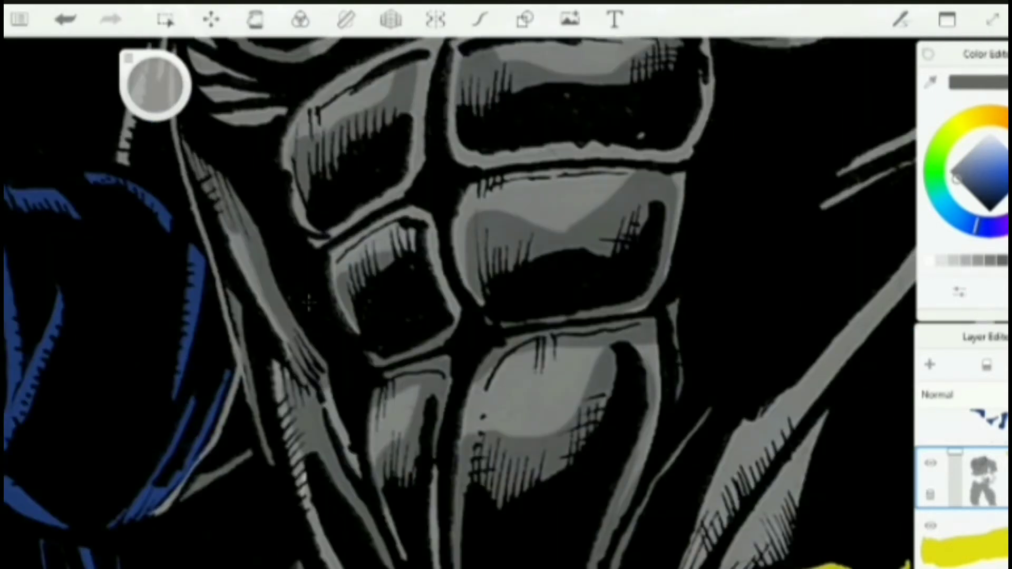
scroll(421, 285, "down", 1)
scroll(422, 284, "down", 3)
scroll(422, 284, "up", 3)
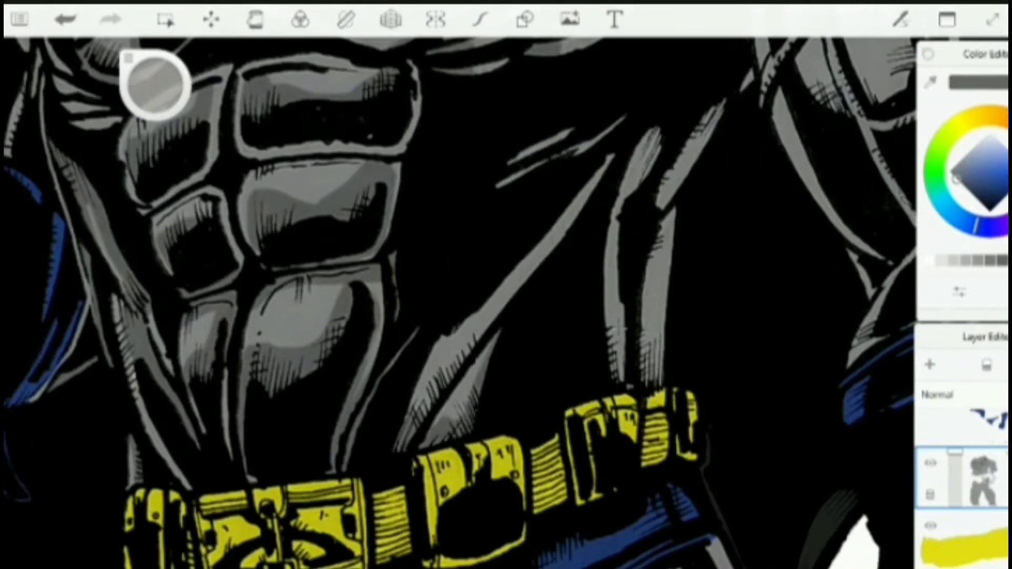
left_click_drag(422, 415, 549, 255)
mouse_move(621, 380)
left_mouse_down()
mouse_move(615, 295)
mouse_move(658, 129)
left_mouse_up()
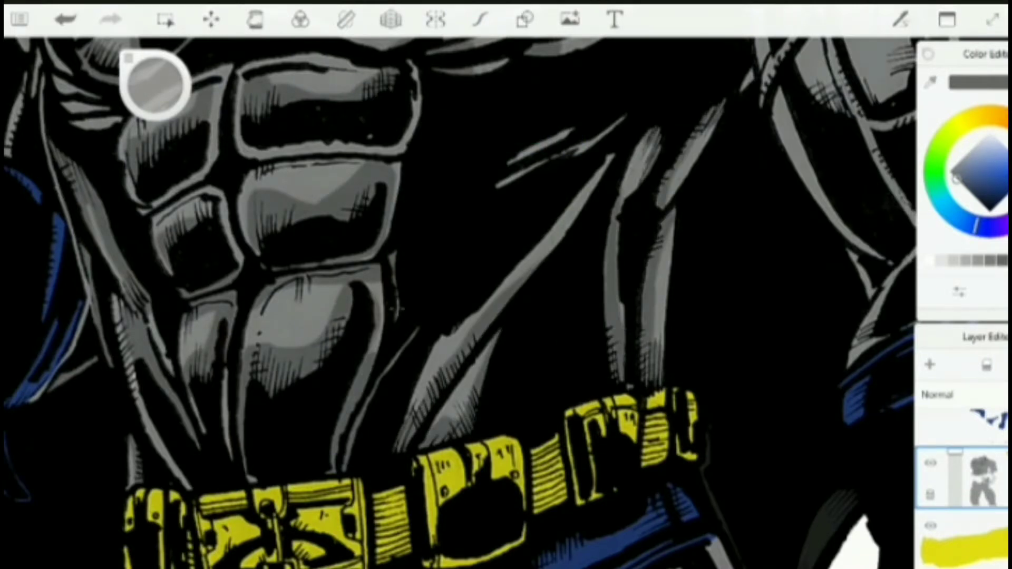
Shade the narrow grey muscle strips around the biceps of the lowered arm in darker grey
scroll(408, 249, "down", 5)
scroll(408, 249, "up", 6)
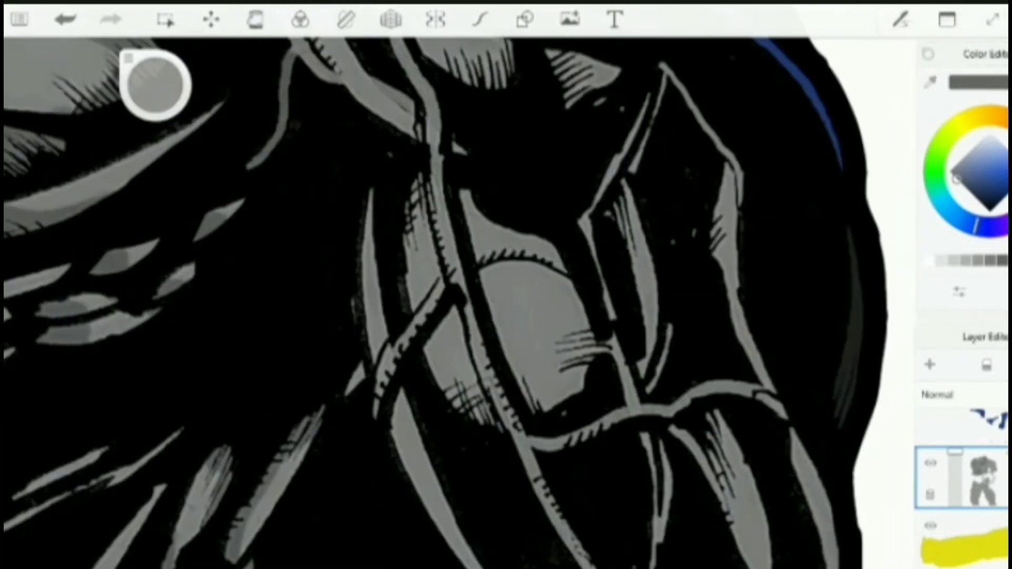
left_click_drag(447, 335, 415, 177)
left_click_drag(377, 361, 369, 193)
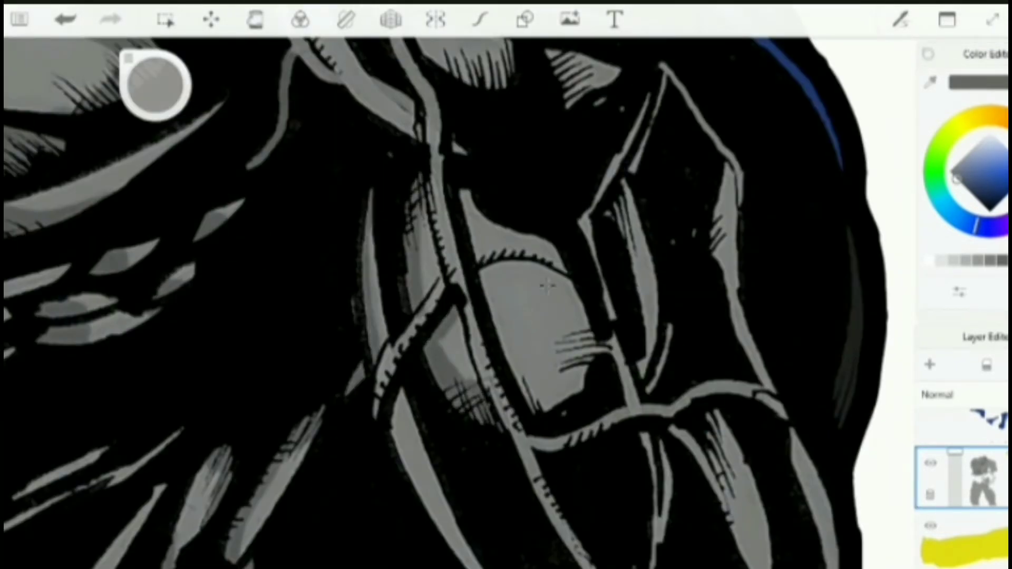
left_click_drag(397, 419, 474, 565)
left_click_drag(680, 430, 725, 507)
left_click_drag(622, 187, 637, 295)
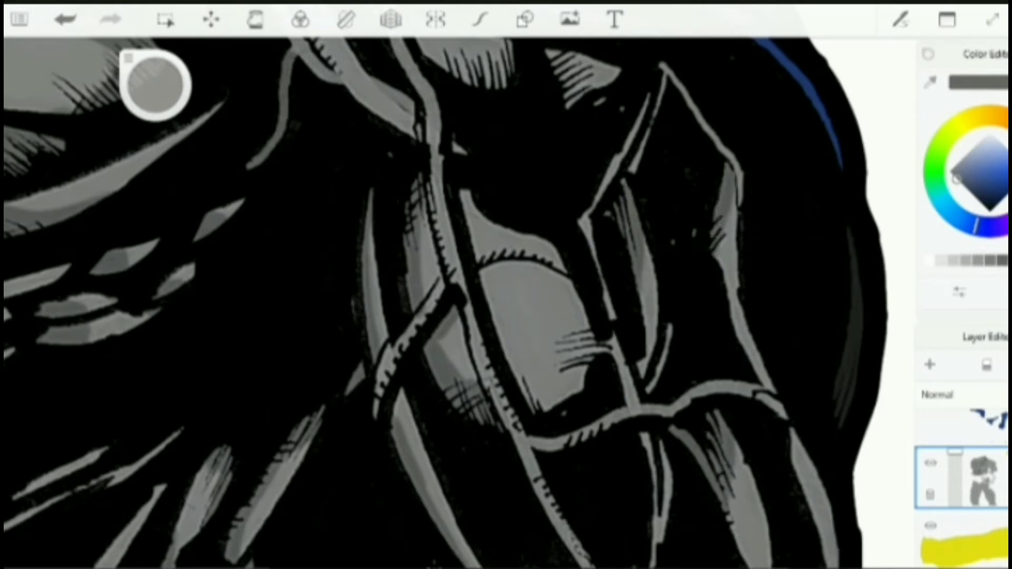
Shade the lower part of the round biceps and the thin bands running toward the glove in darker grey
scroll(506, 296, "down", 3)
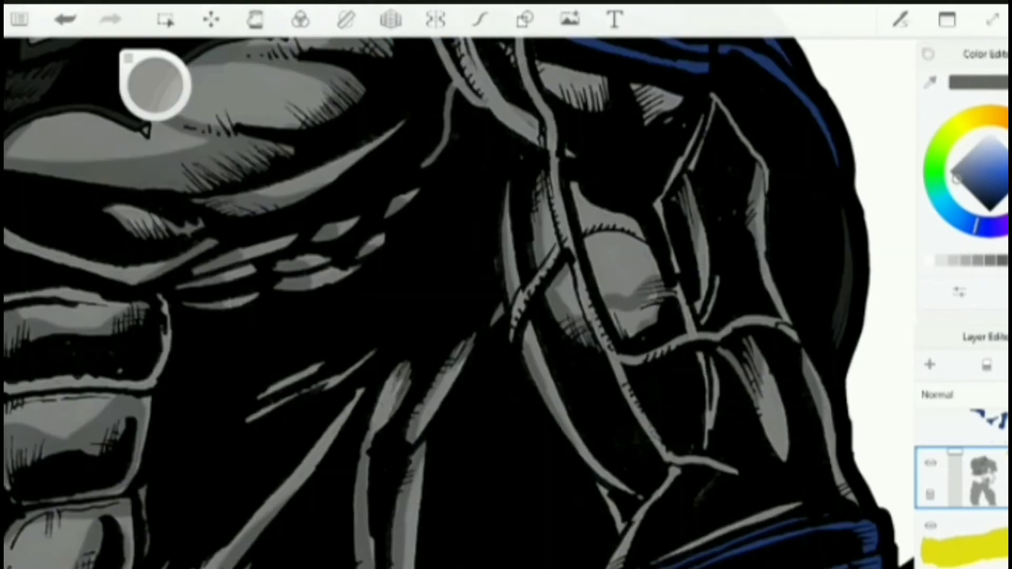
left_click_drag(659, 203, 677, 272)
left_click_drag(702, 353, 707, 448)
left_click_drag(680, 466, 646, 512)
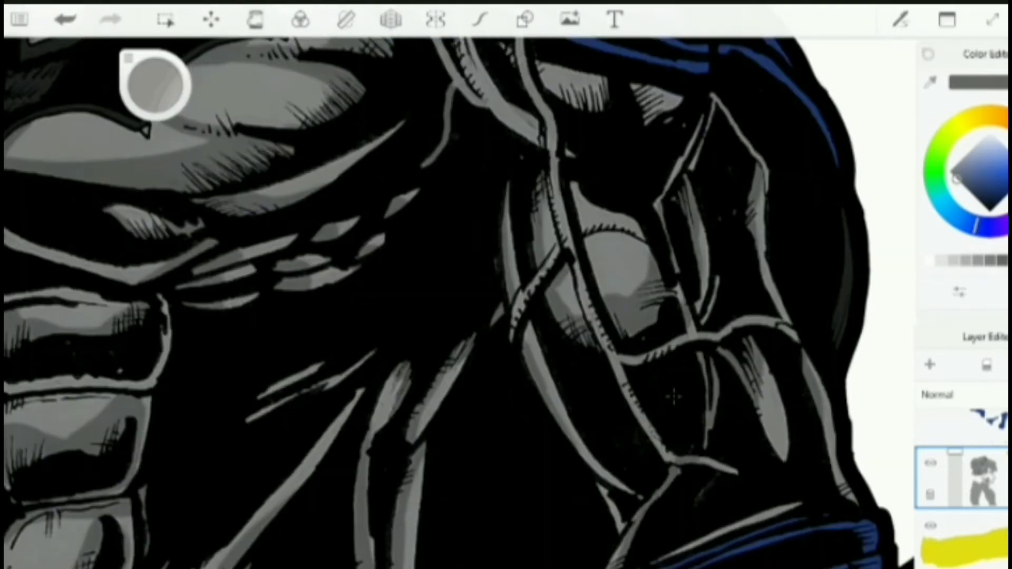
Shade the shoulder bands under the cape and the grey areas at the top of the biceps in darker grey
scroll(674, 396, "down", 5)
scroll(459, 295, "up", 6)
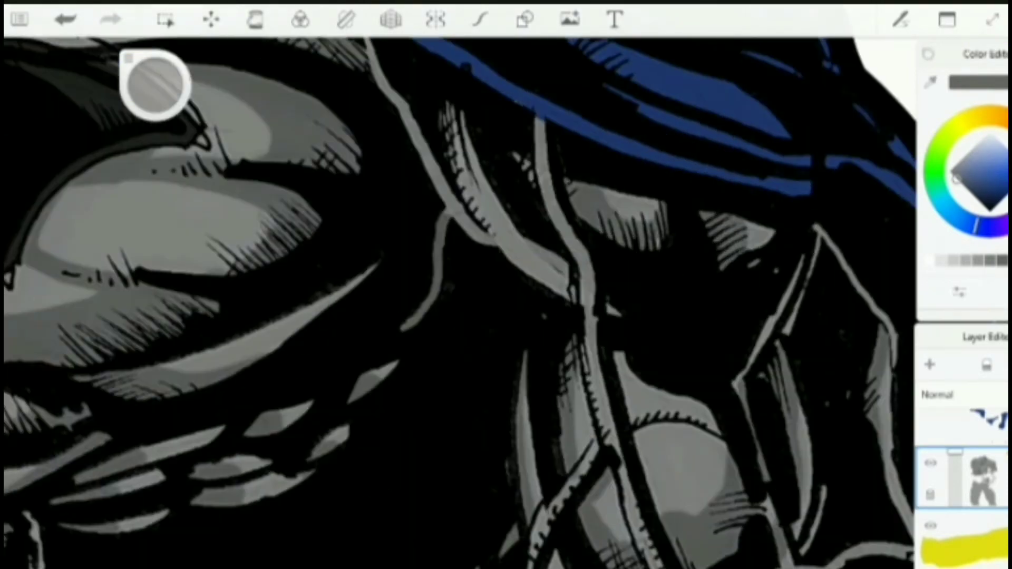
left_click_drag(540, 120, 589, 350)
left_click_drag(445, 106, 563, 298)
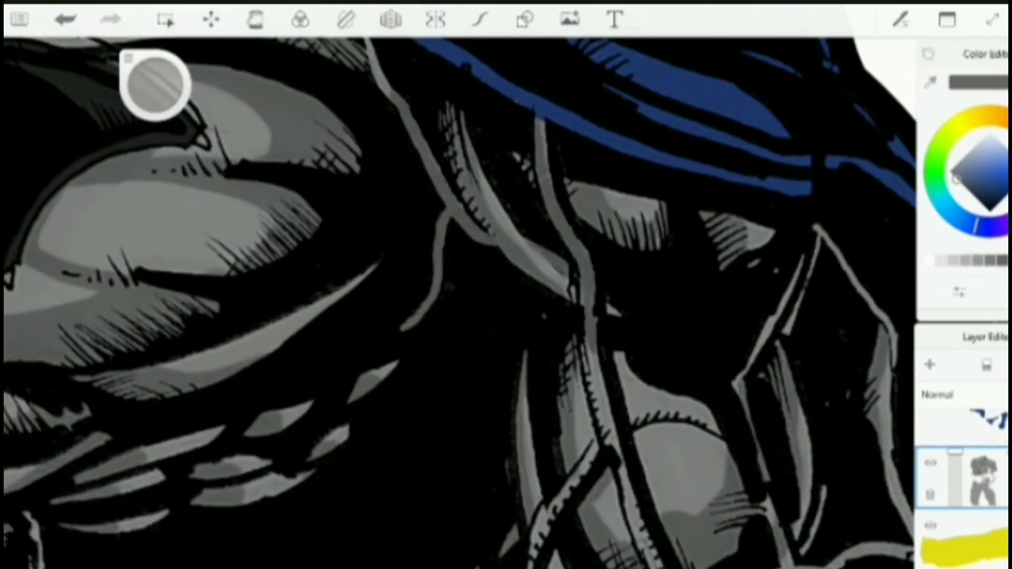
left_click_drag(619, 363, 700, 414)
left_click_drag(585, 359, 577, 453)
scroll(459, 295, "down", 5)
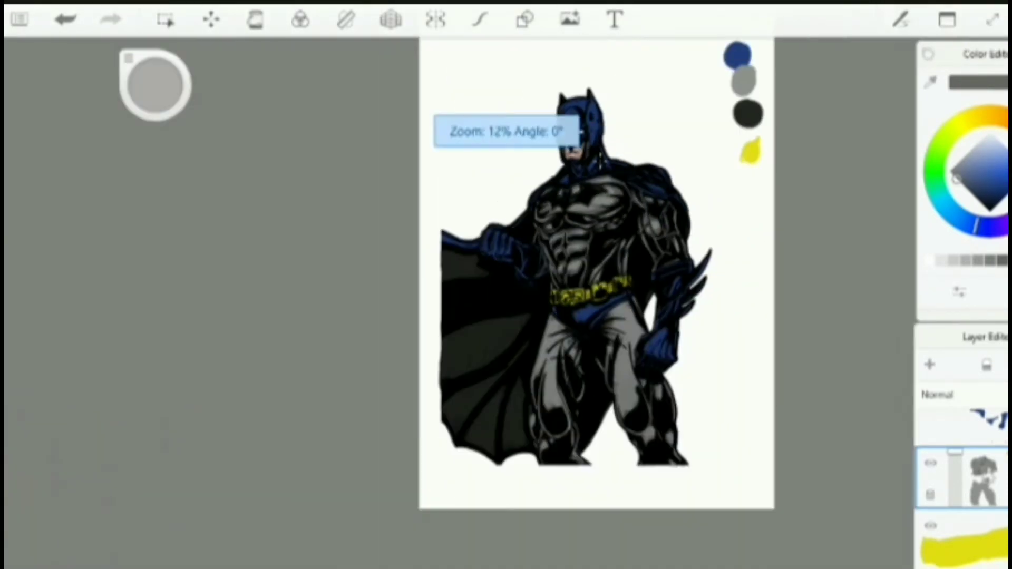
scroll(458, 295, "up", 6)
left_click_drag(552, 322, 507, 417)
key("ctrl+z")
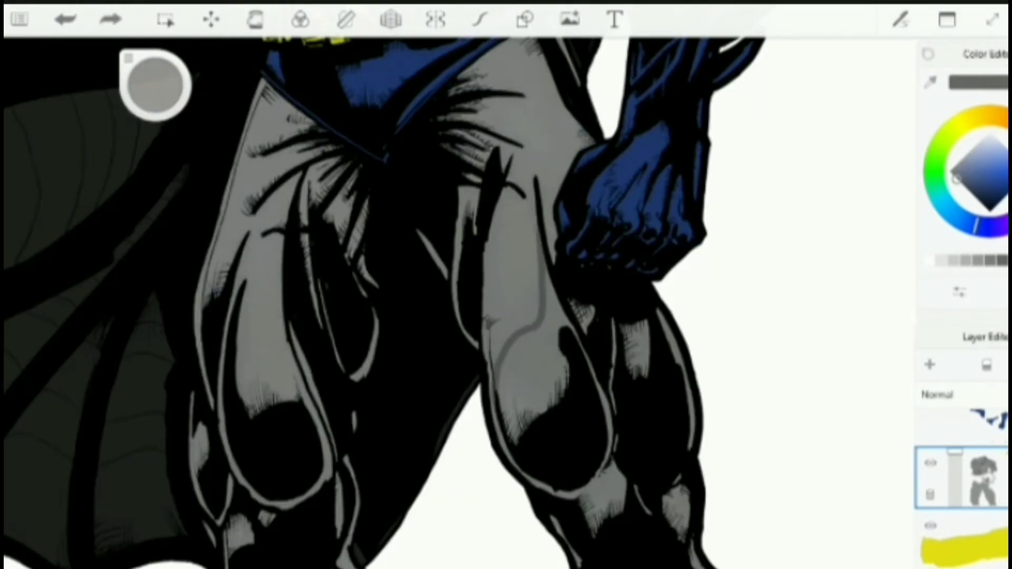
key("ctrl+z")
Outline and fill a darker grey shadow over the lower thigh below the clenched fist
scroll(506, 295, "up", 3)
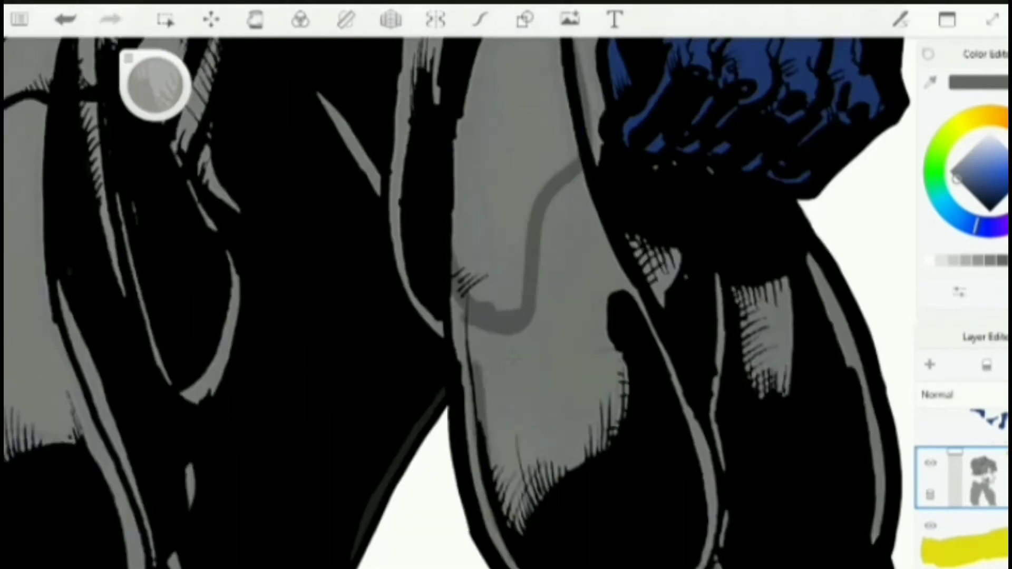
left_click_drag(474, 311, 574, 163)
mouse_move(580, 200)
left_mouse_down()
mouse_move(532, 443)
mouse_move(542, 485)
mouse_move(498, 358)
left_mouse_up()
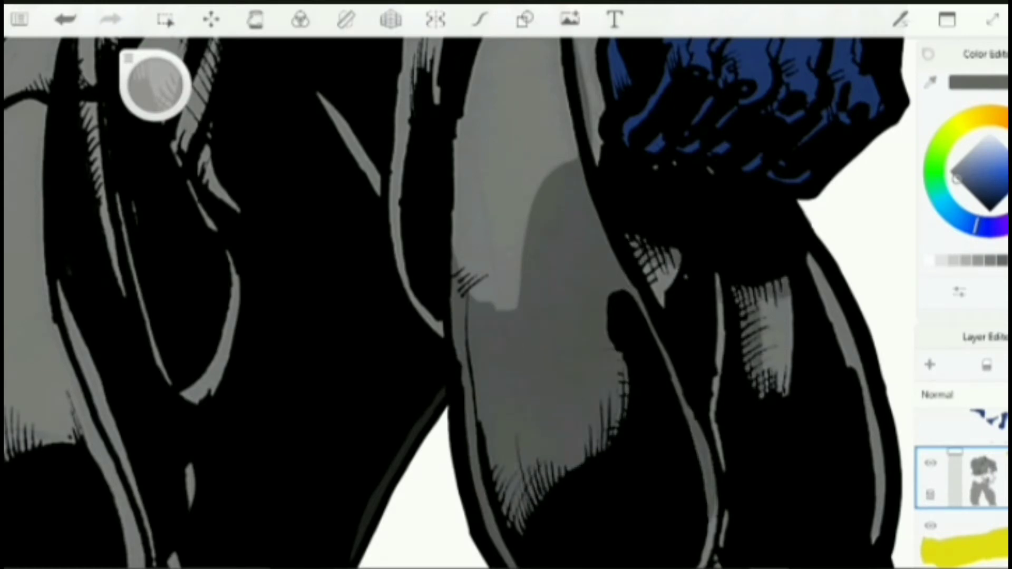
Shade the inner-thigh slivers and the small folds radiating below the blue trunks in darker grey
scroll(506, 295, "down", 5)
scroll(506, 295, "up", 5)
left_click_drag(461, 327, 525, 422)
left_click_drag(321, 387, 356, 456)
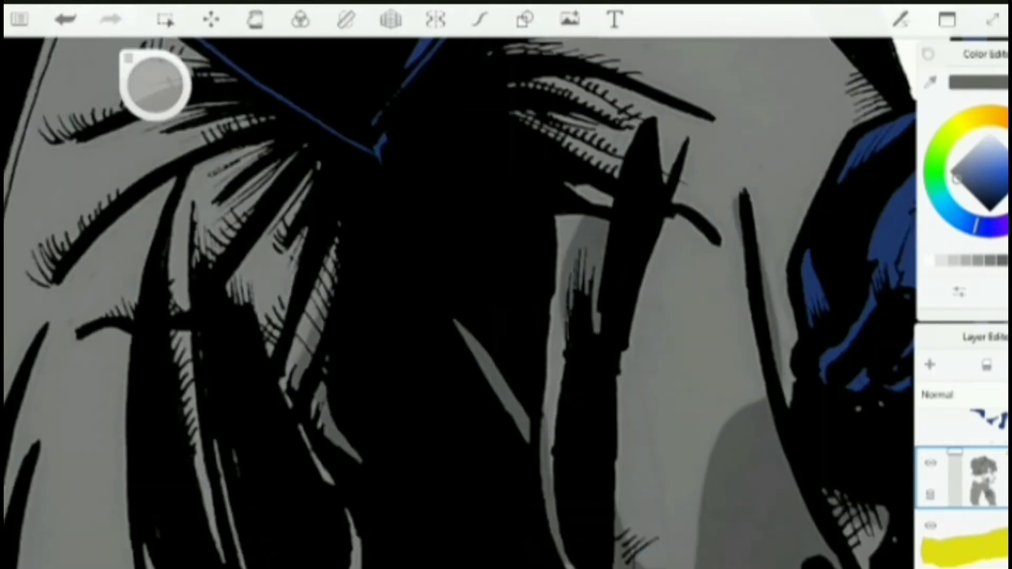
left_click_drag(335, 250, 295, 369)
left_click_drag(295, 239, 274, 337)
left_click_drag(252, 200, 203, 248)
left_click_drag(274, 150, 192, 185)
Move the brush puck aside and add darker grey shadows along the hatched creases of the cape-side thigh
left_click_drag(155, 85, 452, 91)
left_click_drag(200, 140, 81, 205)
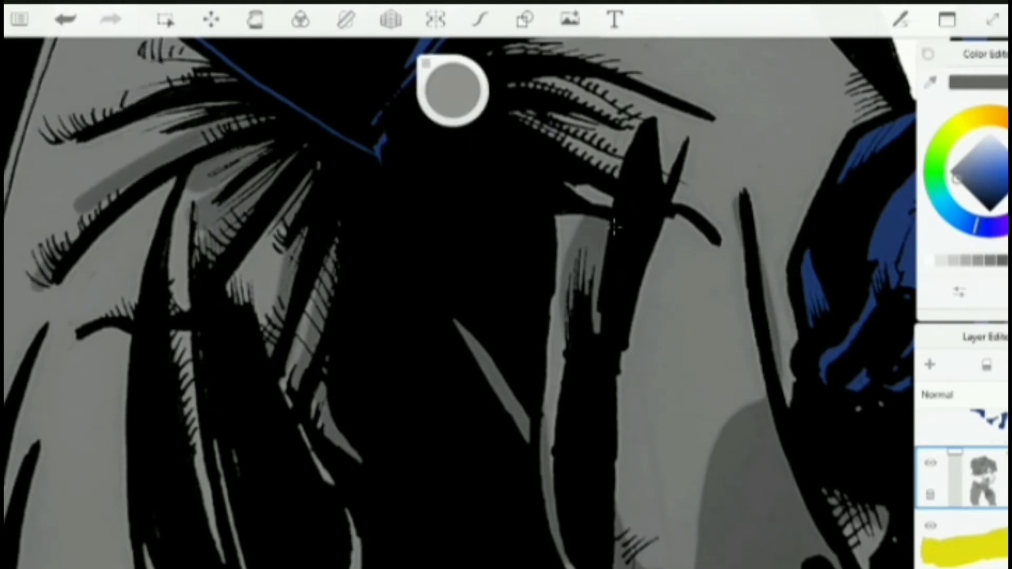
left_click_drag(194, 73, 85, 114)
left_click_drag(206, 108, 116, 141)
left_click_drag(191, 185, 173, 298)
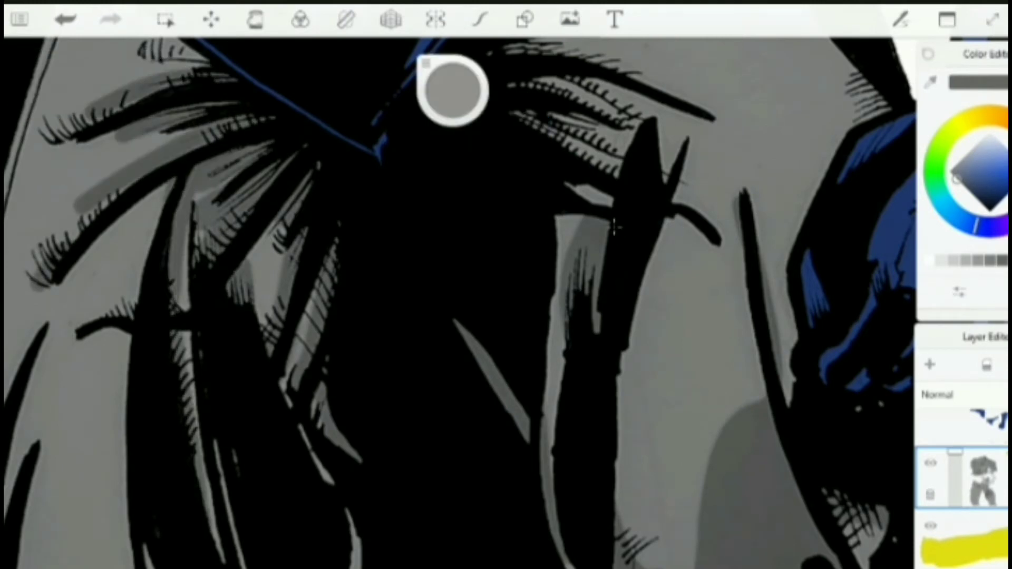
Shade the crease end on the fist-side thigh and the thigh's outer edge along the blue glove in darker grey
left_click_drag(611, 113, 765, 146)
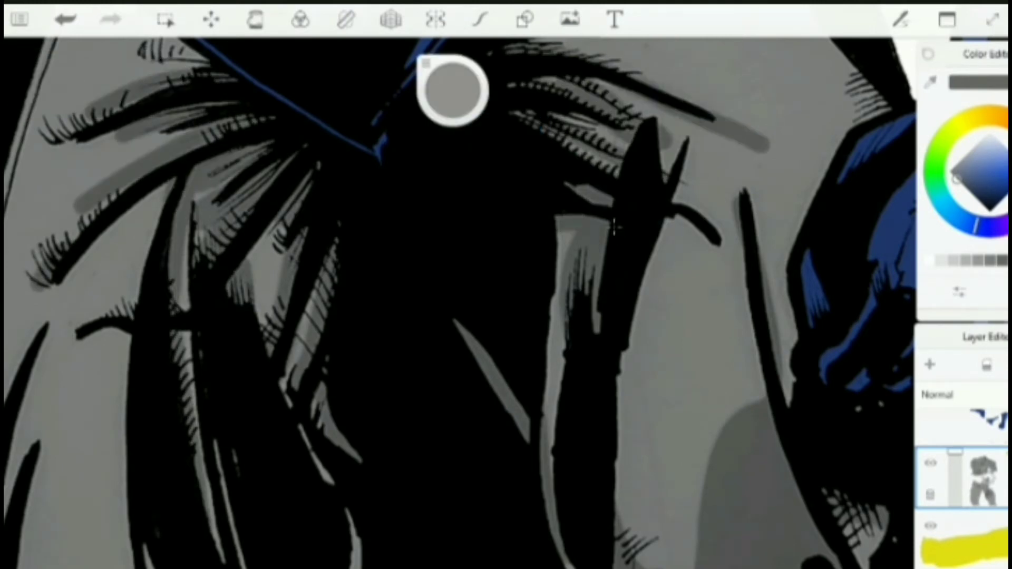
key("ctrl+z")
mouse_move(743, 184)
left_mouse_down()
mouse_move(772, 288)
mouse_move(748, 161)
left_mouse_up()
mouse_move(789, 295)
left_mouse_down()
mouse_move(886, 106)
mouse_move(811, 43)
left_mouse_up()
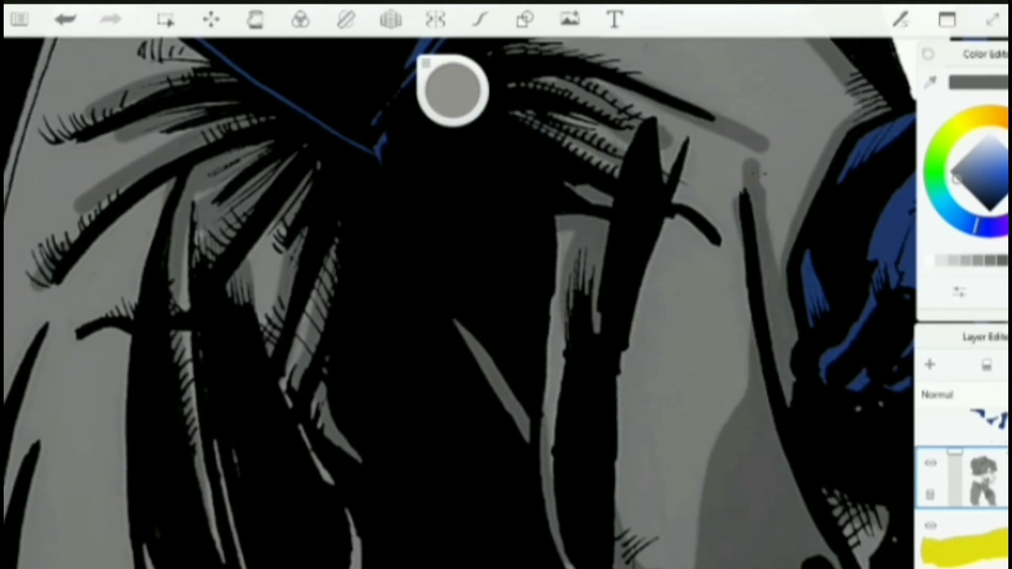
Add darker grey shadows along and beyond the upper hatched folds of the fist-side thigh, next to the trunks
scroll(615, 227, "up", 5)
left_click_drag(575, 316, 725, 333)
left_click_drag(548, 255, 891, 298)
key("ctrl+z")
left_click_drag(548, 231, 895, 276)
left_click_drag(579, 216, 758, 203)
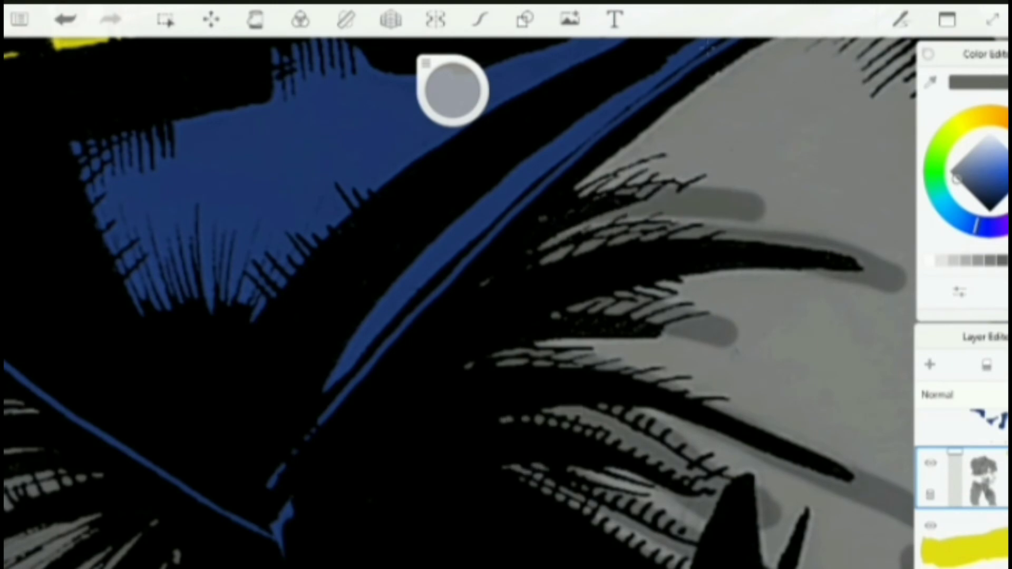
Add darker grey shadows to the fist-side upper thigh, along the edge of the blue trunks and down the thigh's outer edge
left_click_drag(580, 190, 748, 77)
key("ctrl+z")
scroll(506, 300, "down", 3)
scroll(506, 300, "up", 4)
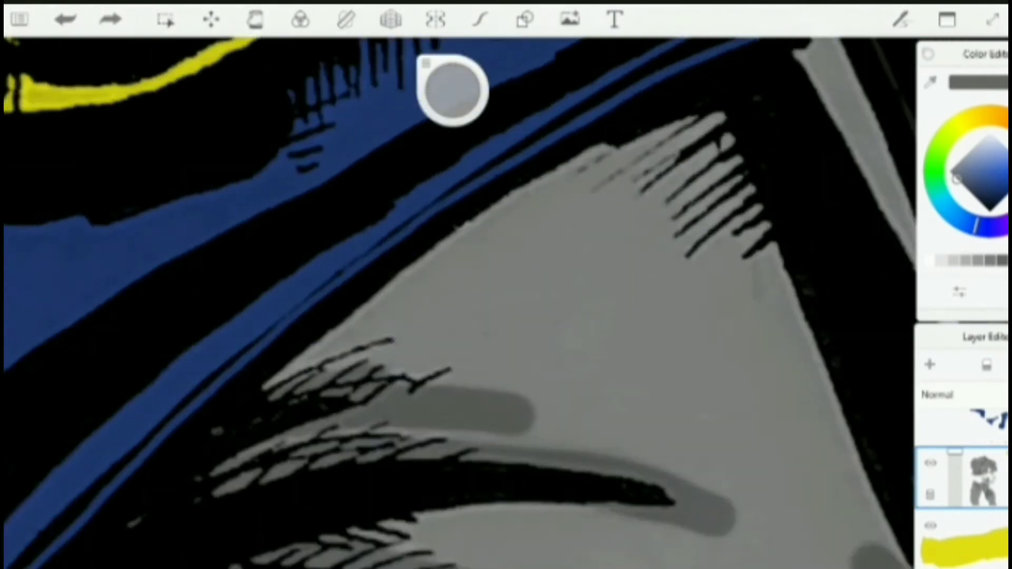
left_click_drag(590, 189, 321, 343)
left_click_drag(722, 121, 406, 269)
left_click_drag(680, 195, 870, 505)
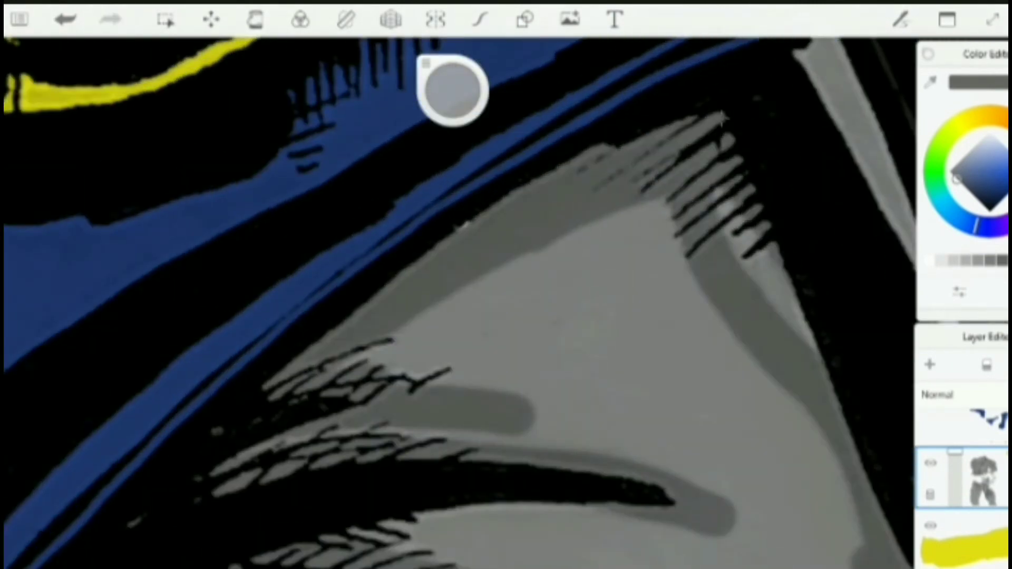
left_click_drag(727, 216, 817, 348)
Shade the grey patches below the knee and near the ankle of the fist-side leg in darker grey
scroll(416, 177, "down", 5)
scroll(416, 176, "up", 3)
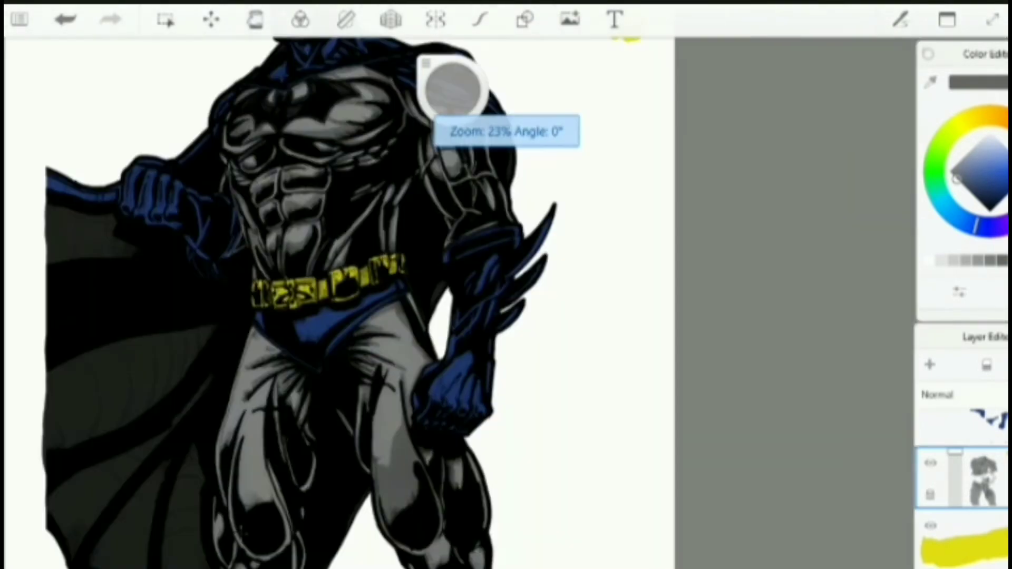
scroll(413, 477, "up", 5)
mouse_move(343, 221)
left_mouse_down()
mouse_move(295, 361)
mouse_move(258, 332)
left_mouse_up()
left_click_drag(548, 274, 487, 348)
left_click_drag(553, 256, 527, 364)
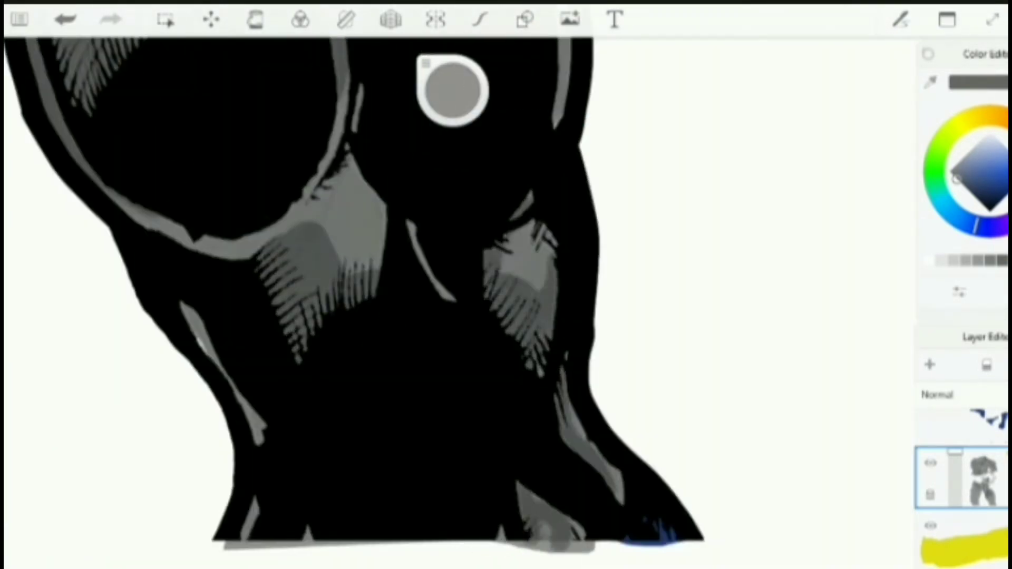
Shade the hatched patch below the cape-side knee and the hatched lower end of that leg's thigh in darker grey
scroll(617, 338, "down", 5)
scroll(291, 360, "up", 5)
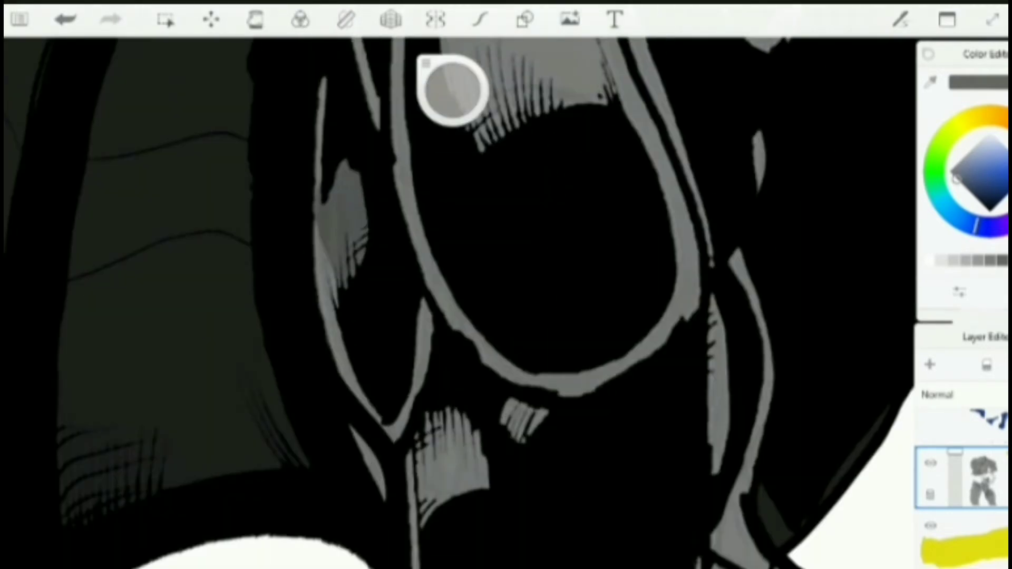
left_click_drag(477, 422, 446, 490)
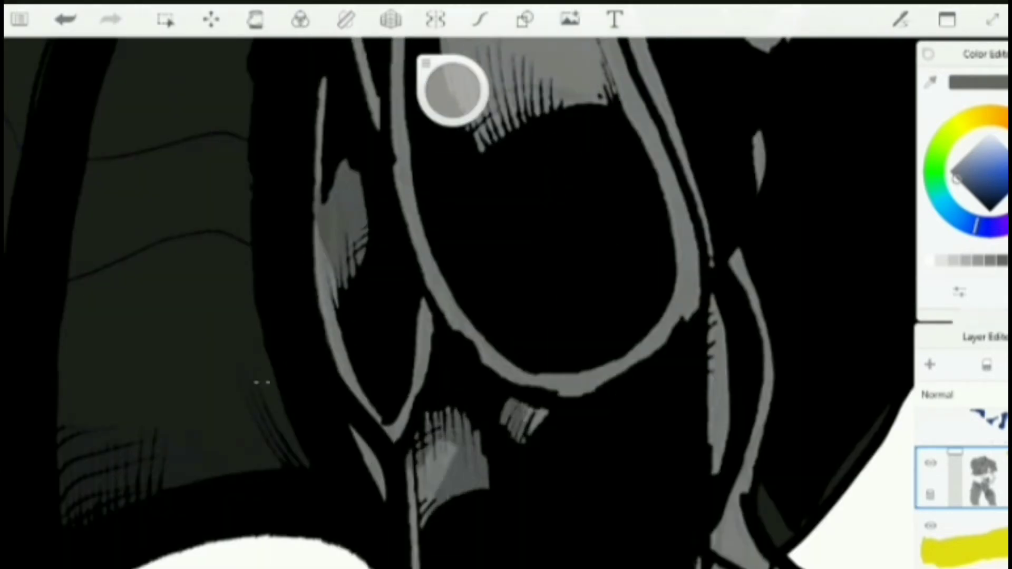
scroll(506, 284, "down", 3)
mouse_move(505, 237)
left_mouse_down()
mouse_move(632, 295)
mouse_move(533, 369)
left_mouse_up()
left_click_drag(569, 295, 527, 363)
left_click_drag(543, 252, 509, 326)
left_click_drag(621, 287, 540, 329)
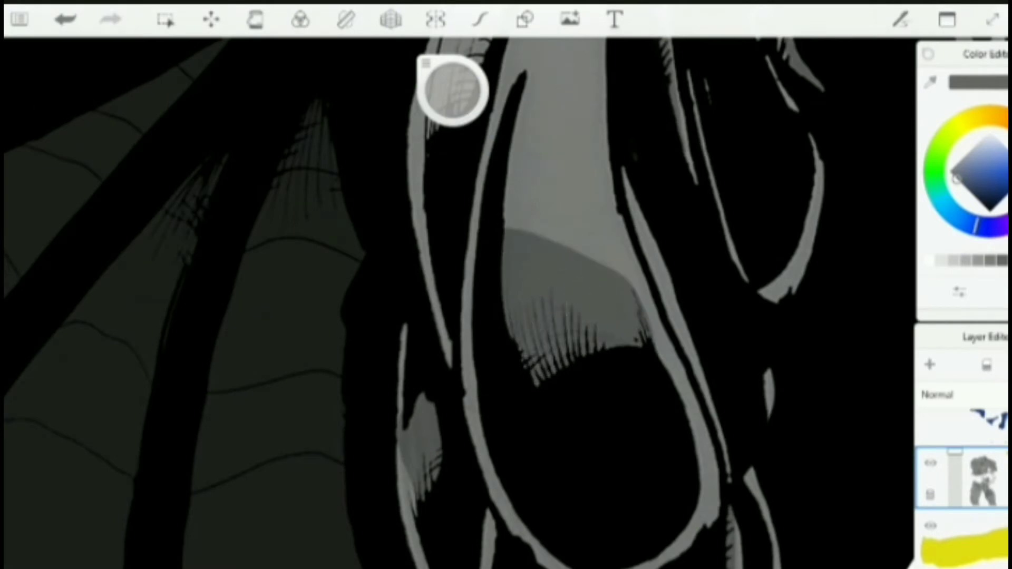
Extend the darker grey up the cape-side edge of the cape-side thigh and along the thin contour strips beside it
left_click_drag(543, 247, 552, 40)
key("ctrl+z")
left_click_drag(521, 226, 530, 45)
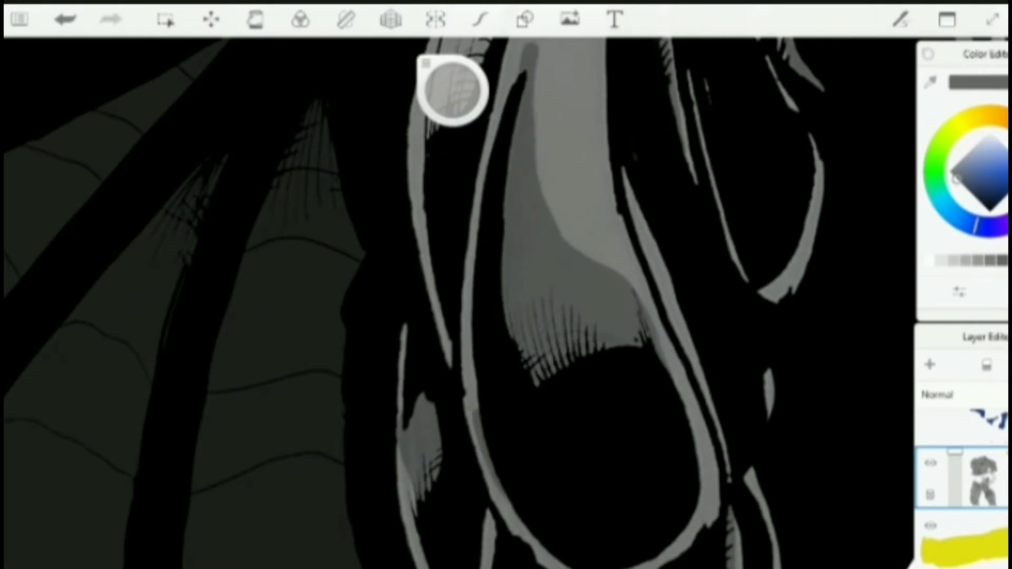
left_click_drag(471, 411, 463, 210)
left_click_drag(432, 364, 417, 100)
Add darker grey to the curved strip under the cape-side chest and the small sliver beside the ribs
scroll(578, 397, "down", 2)
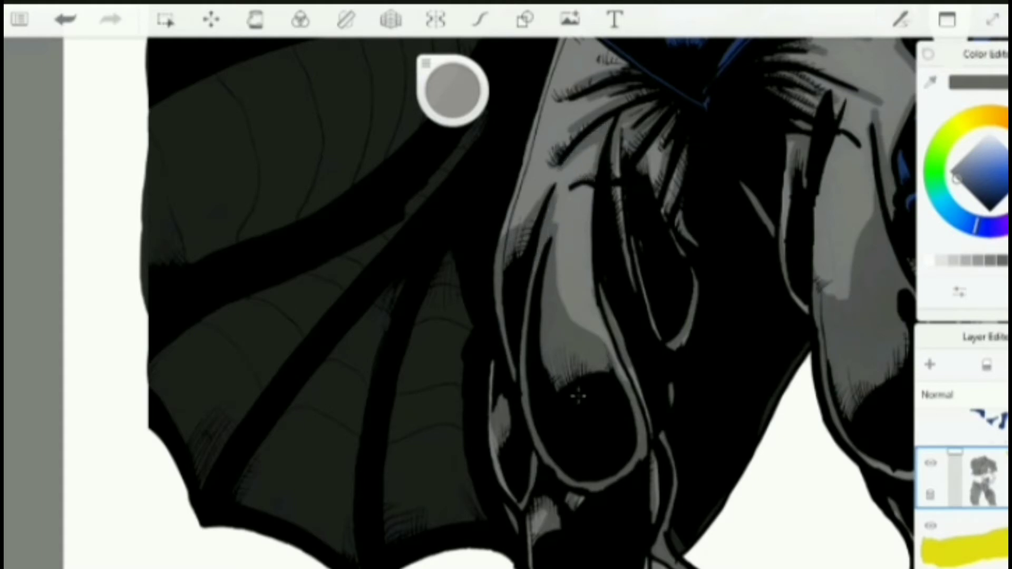
scroll(578, 396, "down", 5)
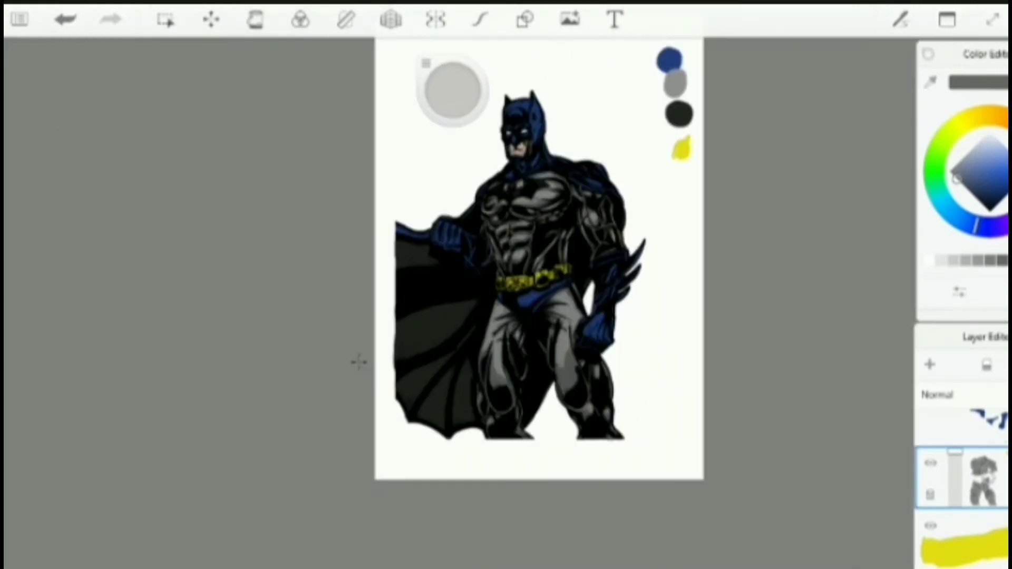
scroll(359, 363, "up", 5)
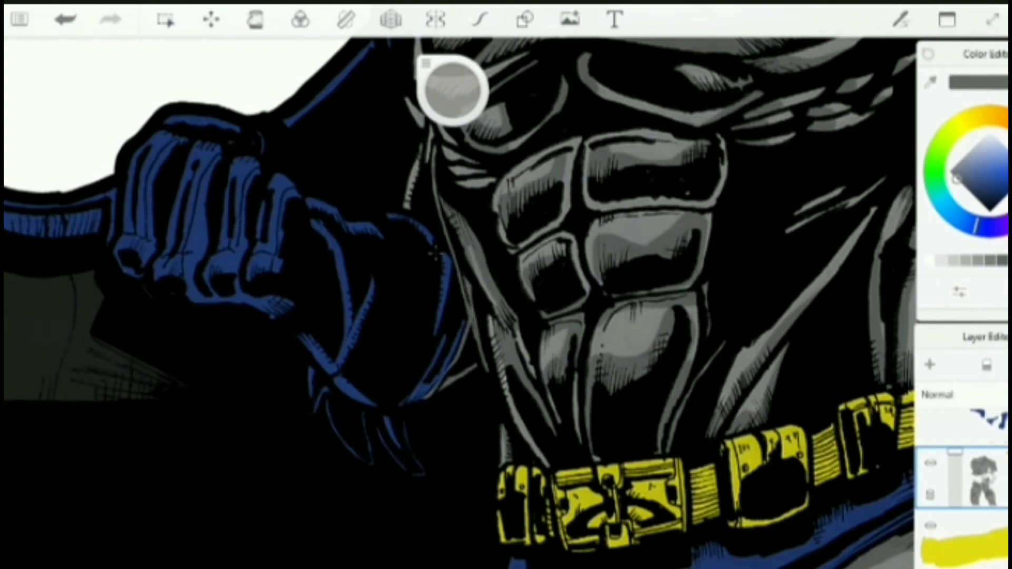
scroll(458, 300, "down", 3)
scroll(459, 300, "up", 8)
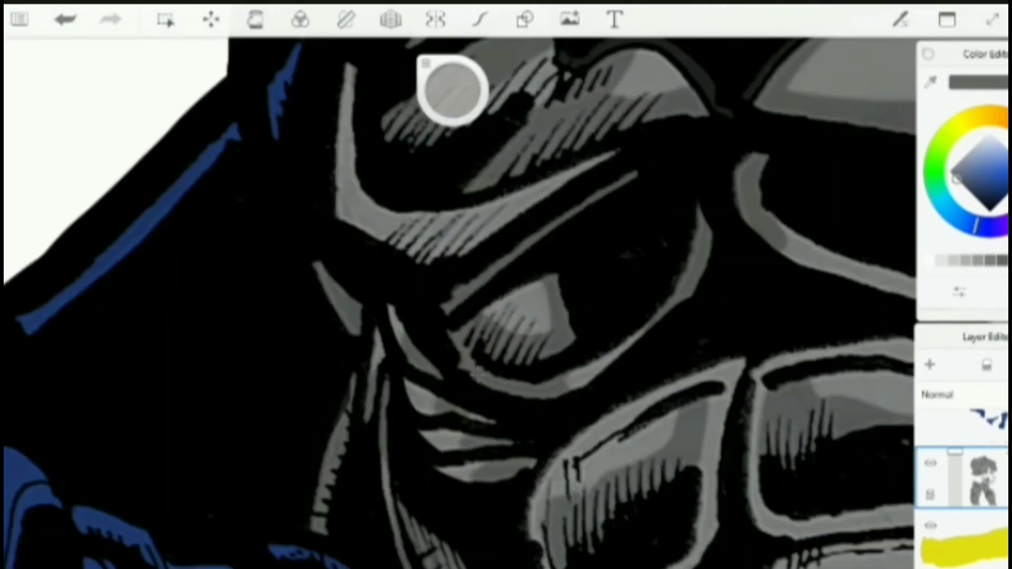
left_click_drag(390, 305, 396, 317)
mouse_move(347, 64)
left_mouse_down()
mouse_move(345, 164)
mouse_move(563, 184)
left_mouse_up()
Pick a deeper grey and darken the hatched outer area, contour strip and inner curved slivers of the cape-side thigh
scroll(384, 253, "down", 8)
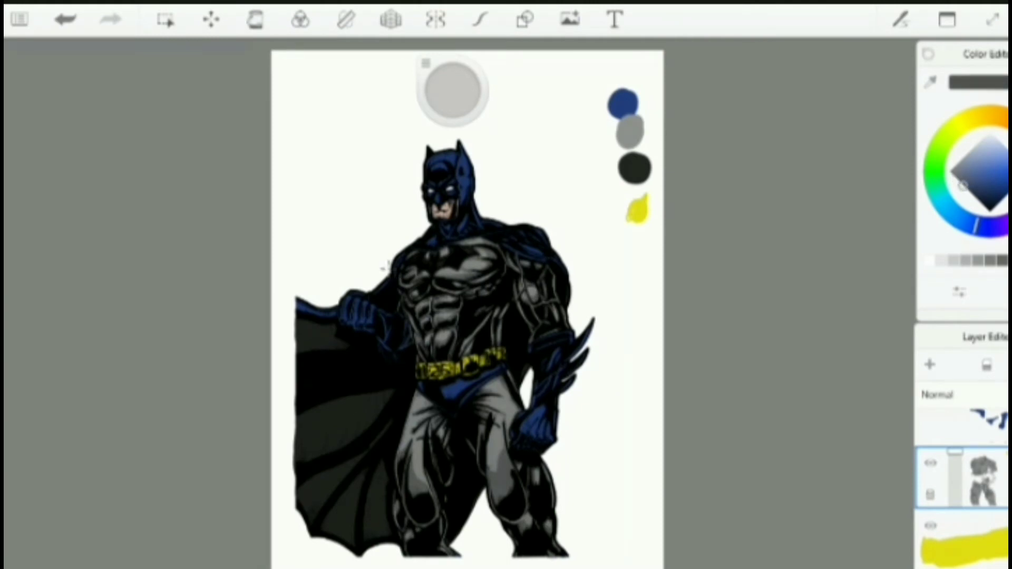
scroll(429, 498, "up", 8)
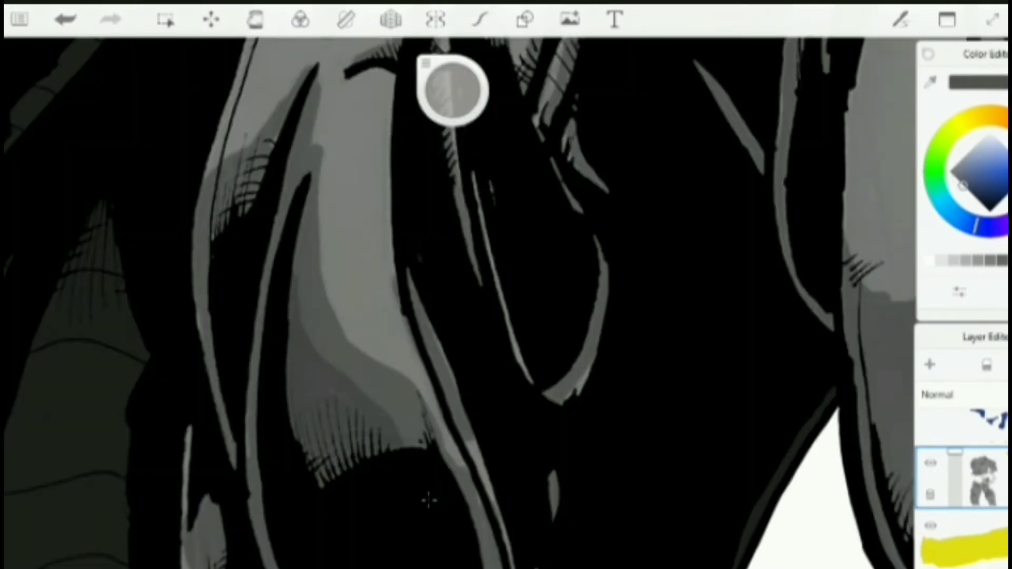
left_click_drag(217, 224, 280, 124)
left_click_drag(296, 134, 251, 464)
left_click(967, 191)
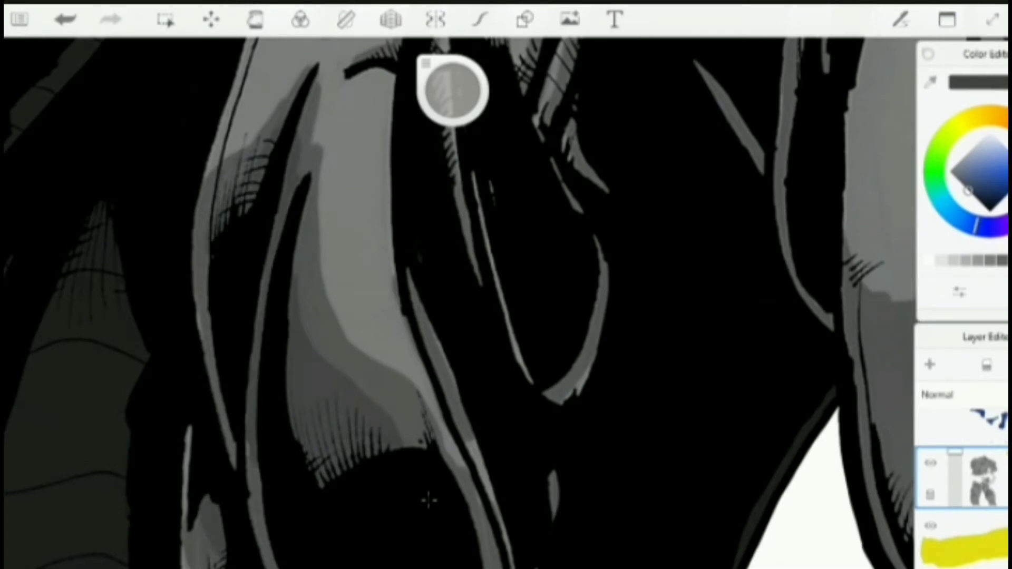
left_click_drag(267, 265, 266, 556)
mouse_move(553, 397)
left_mouse_down()
mouse_move(601, 318)
mouse_move(596, 238)
left_mouse_up()
left_click_drag(553, 472, 554, 520)
Deepen the shadows on the inner-thigh slivers and hatched folds of the cape-side leg with the deeper grey
mouse_move(506, 264)
left_mouse_down()
mouse_move(433, 406)
mouse_move(534, 333)
left_mouse_up()
left_click_drag(509, 354, 506, 346)
left_click_drag(509, 138, 475, 263)
left_click_drag(481, 125, 466, 204)
left_click_drag(377, 71, 365, 130)
key("ctrl+z")
left_click_drag(452, 89, 452, 98)
left_click_drag(360, 75, 304, 115)
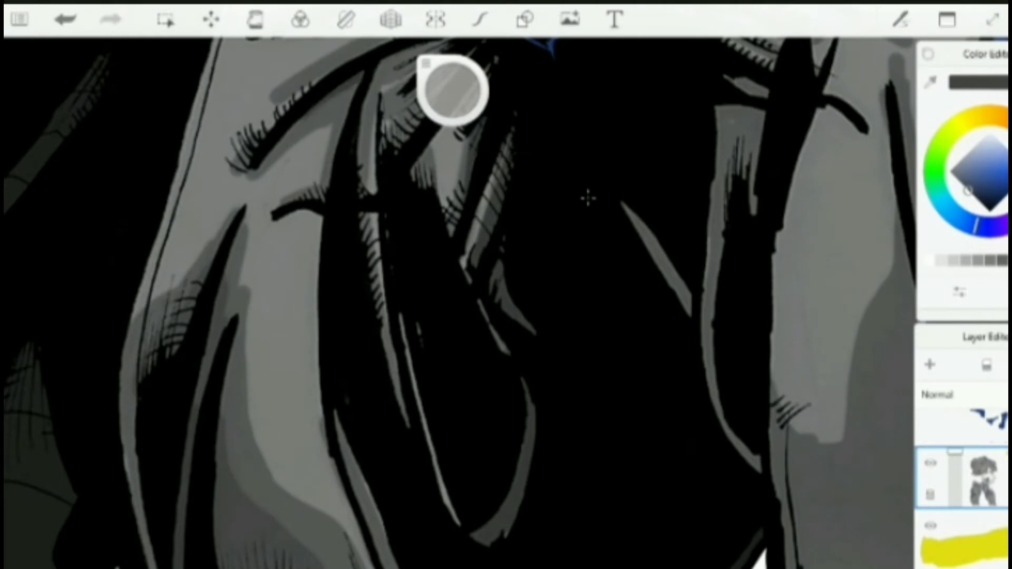
Add deeper grey shadows along the folds radiating from the blue trunks across the cape-side thigh
scroll(618, 344, "down", 3)
scroll(508, 177, "up", 5)
left_click_drag(659, 286, 606, 309)
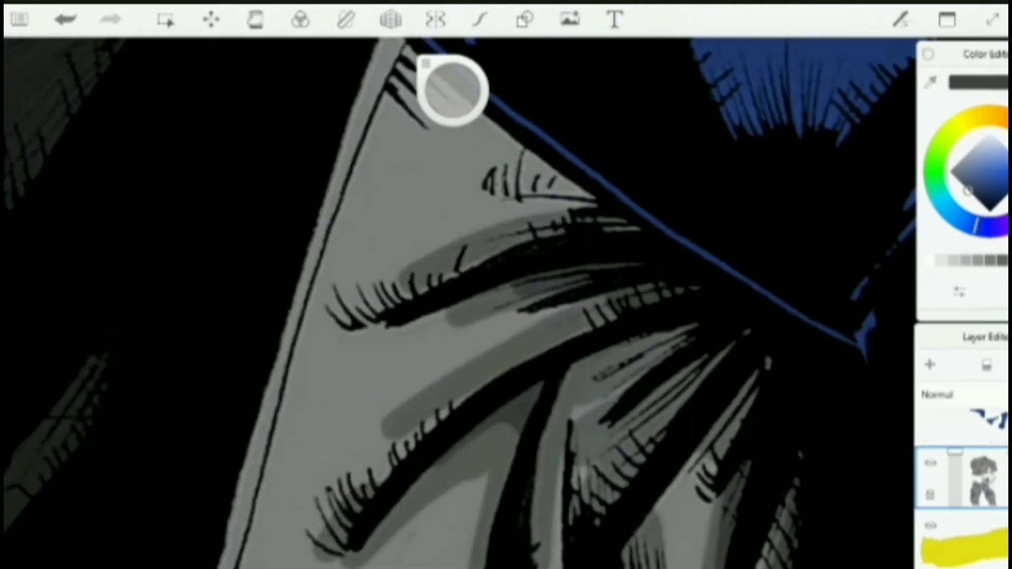
left_click_drag(696, 326, 601, 365)
left_click_drag(705, 357, 644, 411)
left_click_drag(756, 372, 692, 463)
mouse_move(614, 311)
left_mouse_down()
mouse_move(537, 339)
mouse_move(449, 407)
left_mouse_up()
left_click_drag(562, 230, 348, 302)
key("ctrl+z")
left_click_drag(509, 246, 308, 339)
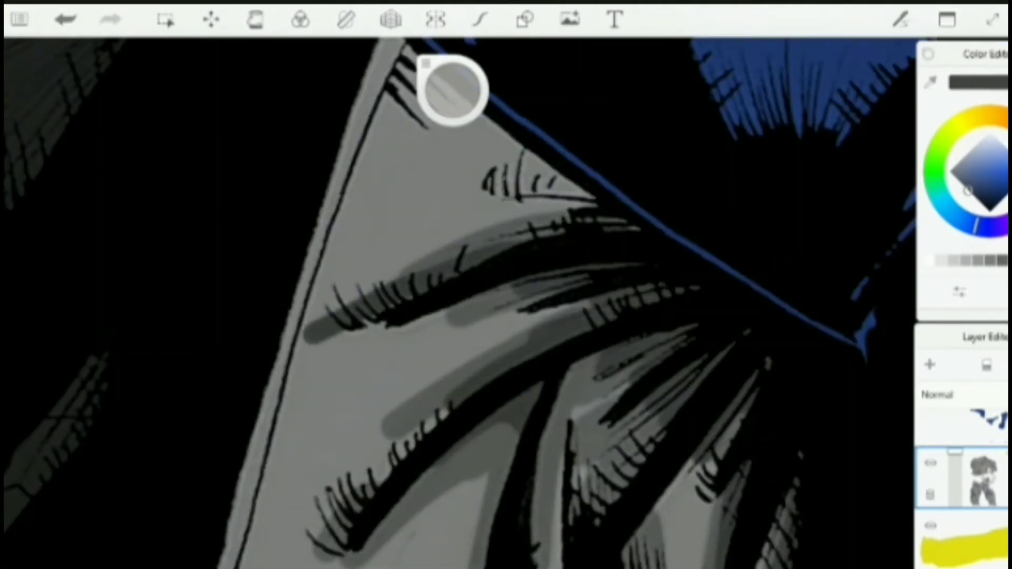
Deepen the shading at the cape-side thigh's crease and on the thin inner-thigh sliver between the legs
scroll(378, 225, "down", 5)
scroll(532, 316, "up", 5)
left_click_drag(356, 282, 320, 443)
left_click_drag(321, 324, 263, 387)
left_click_drag(623, 395, 735, 564)
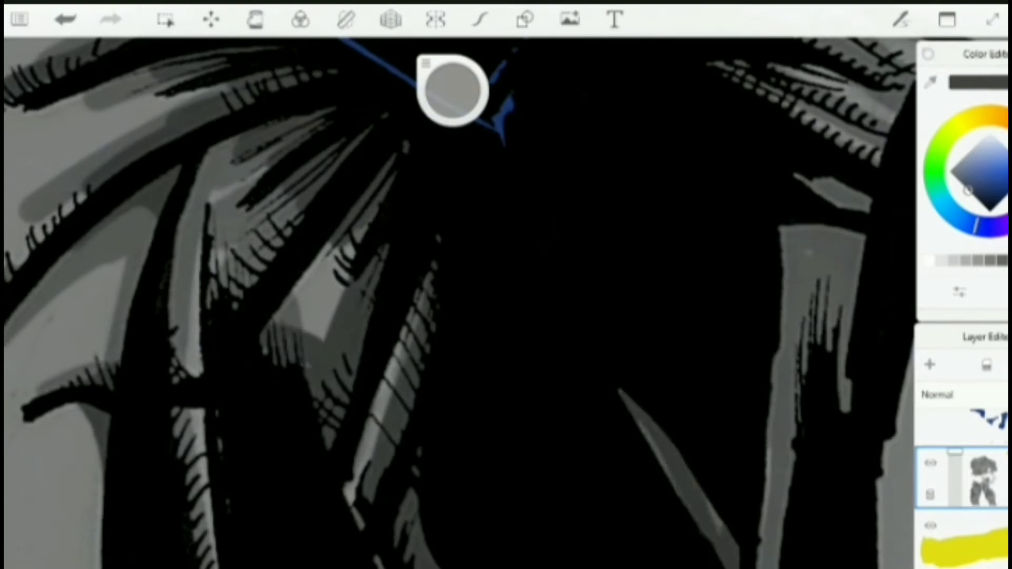
Deepen the shadows inside the hatched folds of the fist-side thigh next to the blue trunks
scroll(474, 324, "down", 5)
scroll(258, 377, "up", 5)
left_click_drag(590, 299, 492, 288)
left_click_drag(685, 258, 573, 238)
left_click_drag(640, 159, 545, 182)
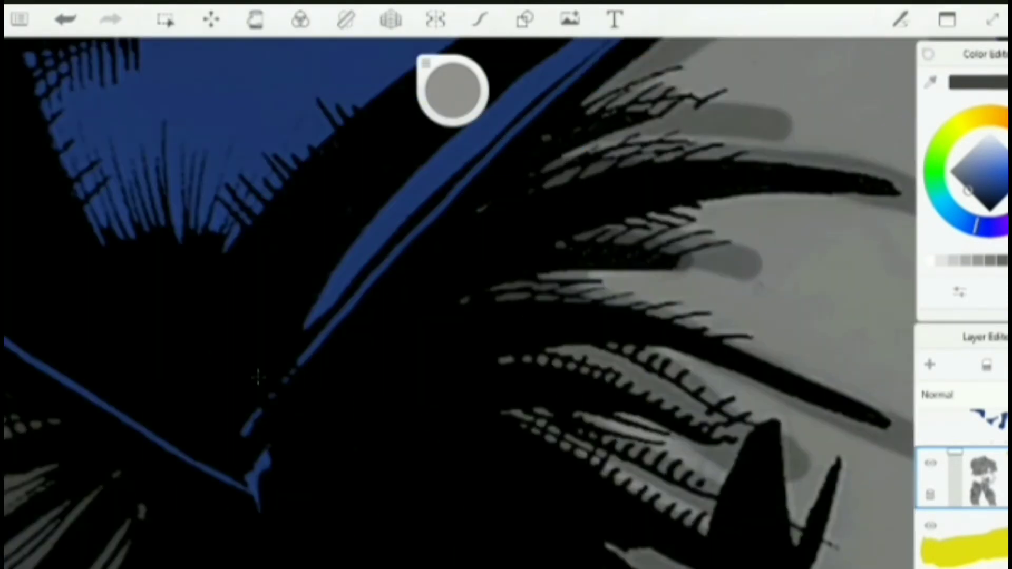
left_click_drag(661, 120, 589, 108)
left_click_drag(610, 141, 564, 155)
left_click_drag(680, 47, 587, 100)
left_click_drag(643, 456, 574, 413)
left_click_drag(711, 528, 606, 457)
left_click_drag(653, 565, 606, 544)
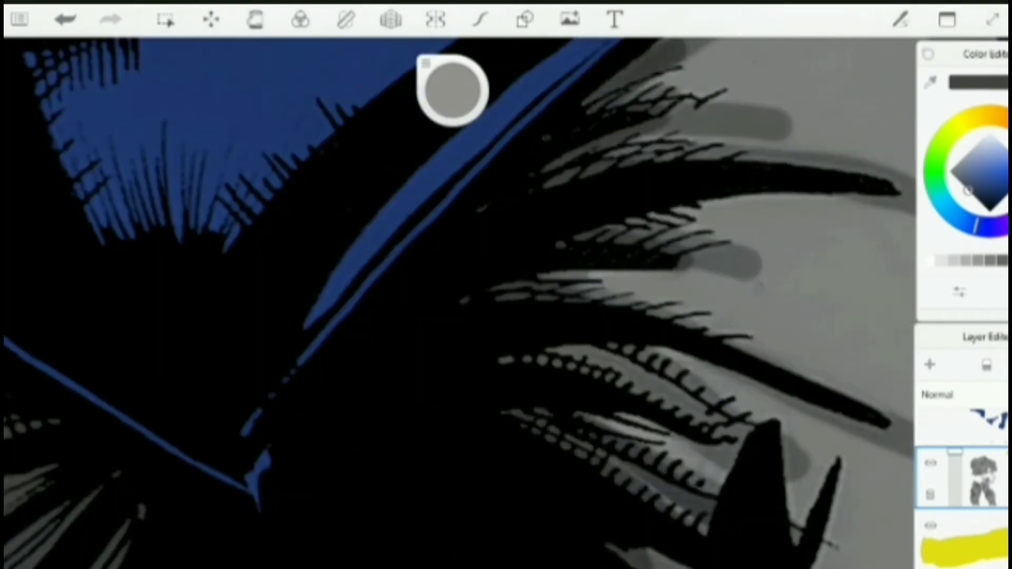
left_click_drag(690, 565, 647, 551)
Darken the fist-side thigh's upper corner below the belt and the narrow grey sliver beside it
scroll(558, 327, "down", 5)
scroll(580, 281, "up", 5)
left_click_drag(490, 353, 401, 410)
left_click_drag(519, 345, 584, 469)
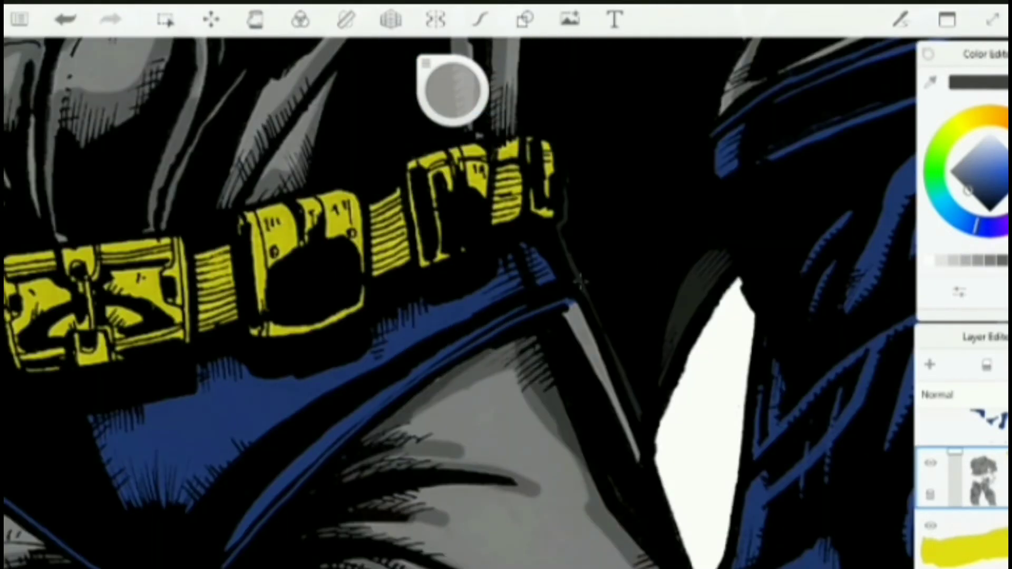
scroll(580, 285, "down", 5)
scroll(580, 284, "up", 5)
left_click_drag(577, 253, 640, 401)
Add deeper grey shading to the hatched lower part of the fist-side thigh and the contour strips along its inner edge
scroll(580, 285, "down", 5)
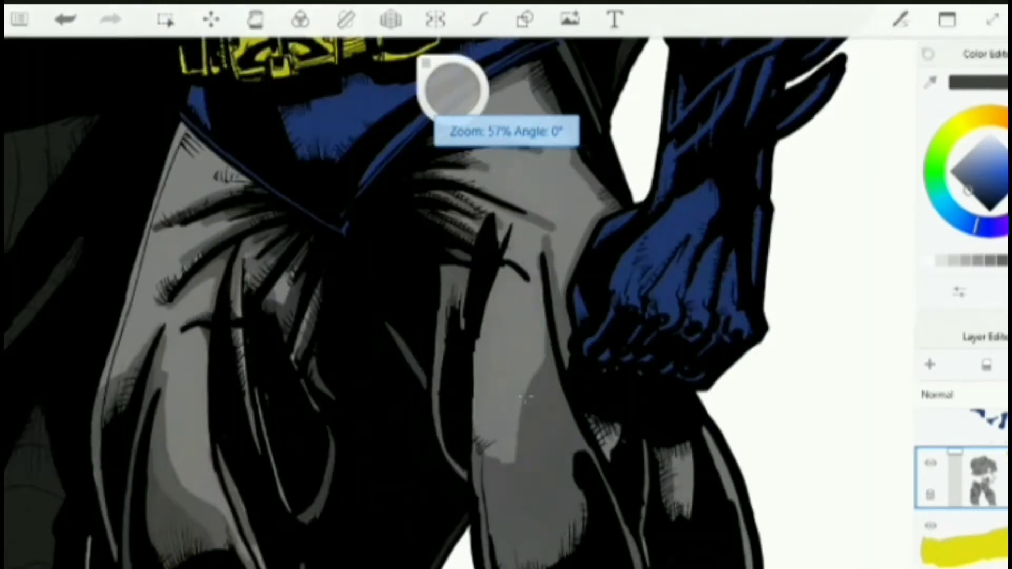
scroll(580, 284, "up", 5)
left_click_drag(421, 424, 429, 474)
left_click_drag(506, 359, 432, 459)
left_click_drag(438, 422, 503, 358)
mouse_move(475, 358)
left_mouse_down()
mouse_move(508, 327)
mouse_move(498, 261)
left_mouse_up()
left_click_drag(519, 298, 575, 467)
left_click_drag(384, 306, 414, 498)
left_click_drag(346, 103, 368, 327)
Deepen the grey on the fist-side knee's outline strip and on the hatched patches and slivers of the outer leg
mouse_move(417, 498)
left_mouse_down()
mouse_move(543, 556)
mouse_move(579, 451)
left_mouse_up()
left_click_drag(582, 282, 585, 435)
left_click_drag(600, 319, 620, 376)
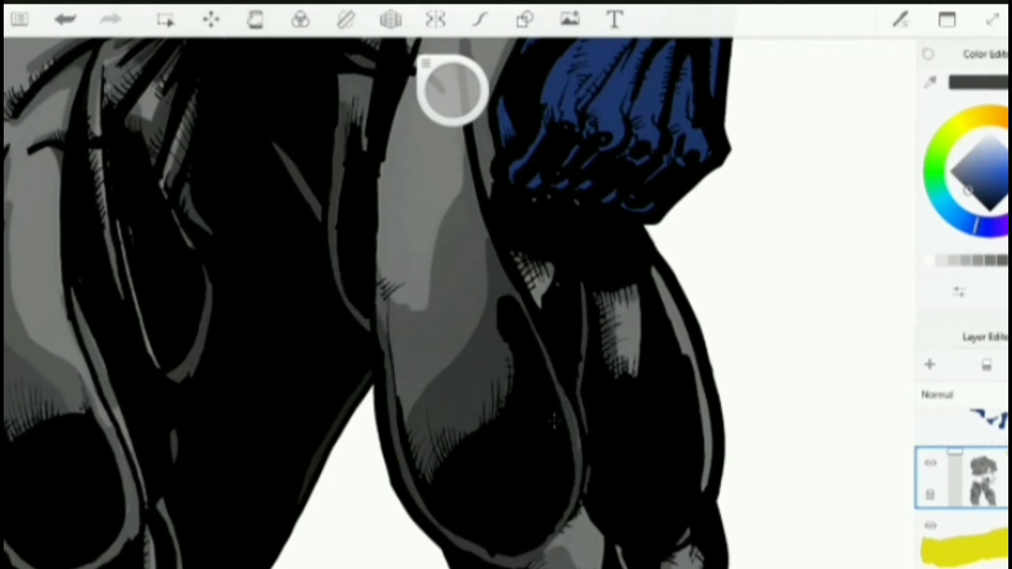
left_click_drag(517, 256, 553, 285)
left_click_drag(653, 266, 701, 405)
mouse_move(546, 556)
left_mouse_down()
mouse_move(585, 509)
mouse_move(564, 554)
left_mouse_up()
Deepen the shading on the hatched shin patches and on the slivers around the fist-side ankle
scroll(579, 422, "up", 5)
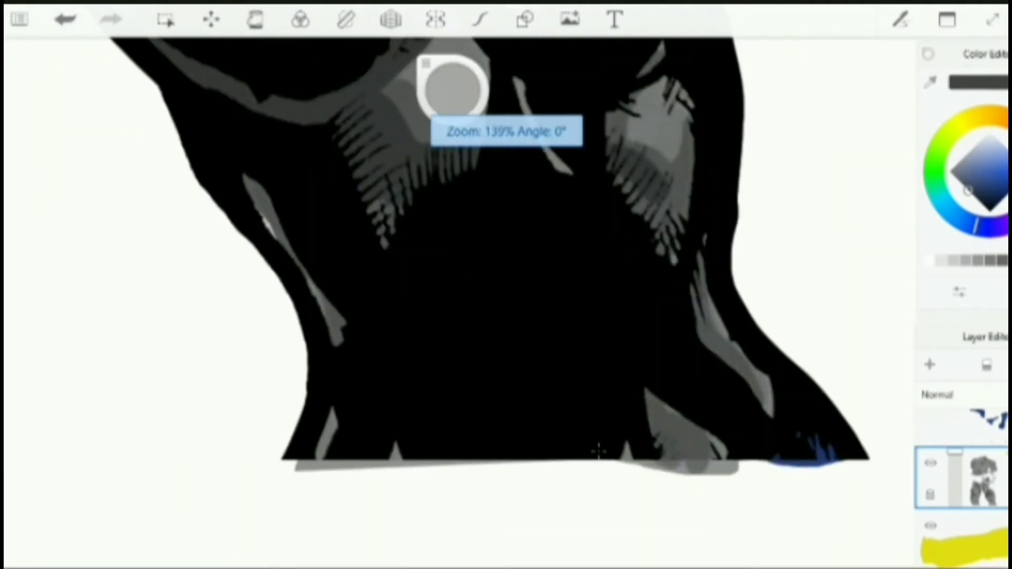
left_click_drag(651, 400, 712, 463)
left_click_drag(699, 264, 770, 411)
left_click_drag(333, 411, 316, 463)
left_click_drag(251, 180, 340, 340)
left_click_drag(375, 202, 386, 245)
left_click_drag(621, 177, 661, 250)
left_click_drag(664, 195, 676, 264)
Add deeper grey shading to the hatched abdominal muscles and the strips along the cape-side waist
scroll(402, 393, "down", 2)
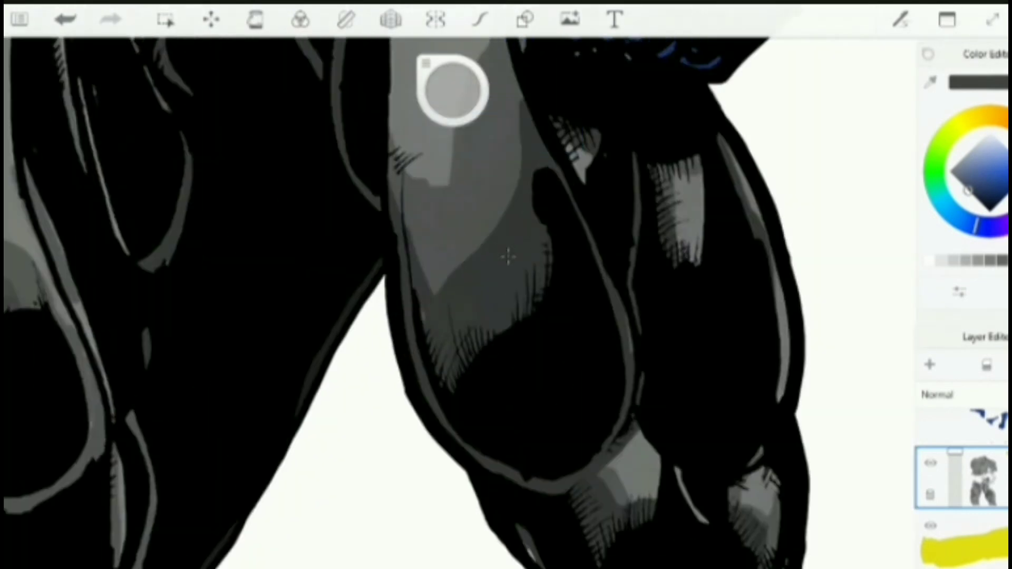
scroll(402, 392, "down", 5)
scroll(474, 221, "up", 3)
scroll(392, 312, "up", 5)
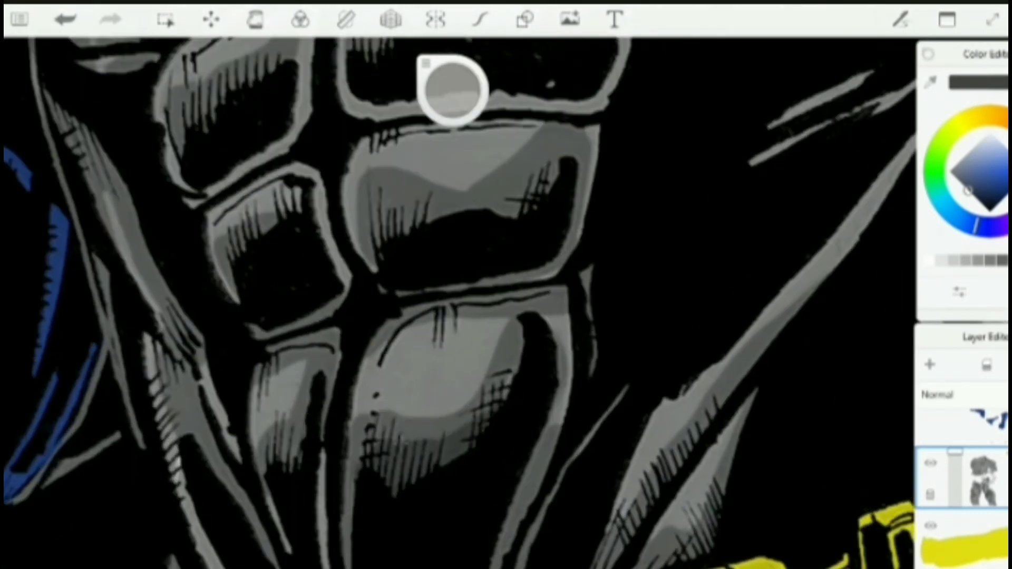
left_click_drag(364, 158, 579, 182)
left_click_drag(224, 253, 290, 211)
left_click_drag(145, 337, 193, 437)
left_click_drag(305, 411, 260, 490)
left_click_drag(131, 205, 200, 350)
left_click_drag(176, 145, 274, 63)
Deepen the shadows on the fist-side upper arm's muscles and the small rib muscles below the chest
scroll(395, 448, "down", 4)
scroll(407, 453, "up", 4)
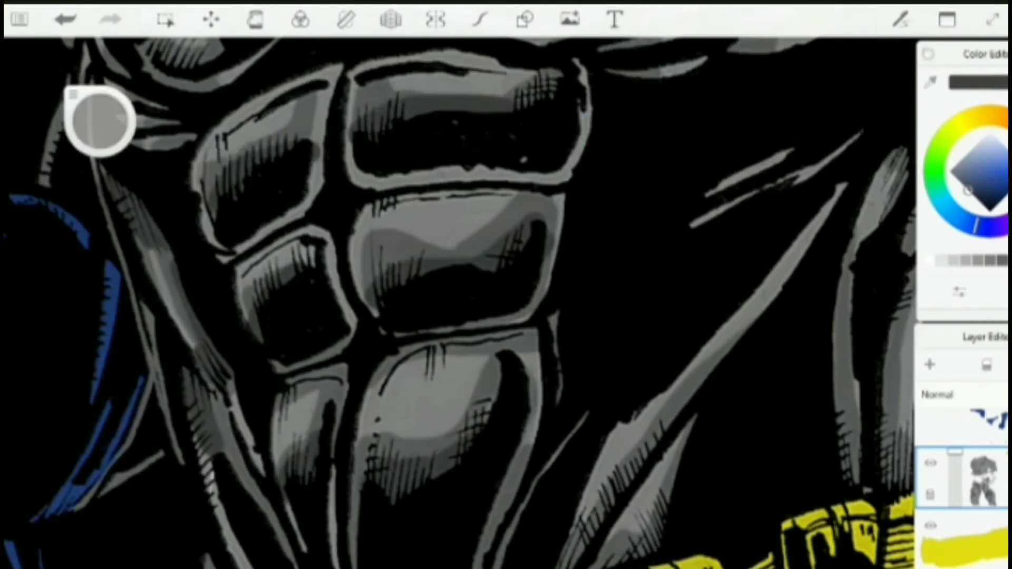
scroll(506, 295, "down", 4)
scroll(633, 237, "up", 4)
left_click_drag(635, 303, 701, 338)
left_click_drag(553, 289, 617, 361)
left_click_drag(591, 150, 669, 205)
left_click_drag(453, 42, 539, 96)
left_click_drag(420, 43, 387, 125)
left_click_drag(360, 175, 296, 245)
left_click_drag(227, 271, 84, 266)
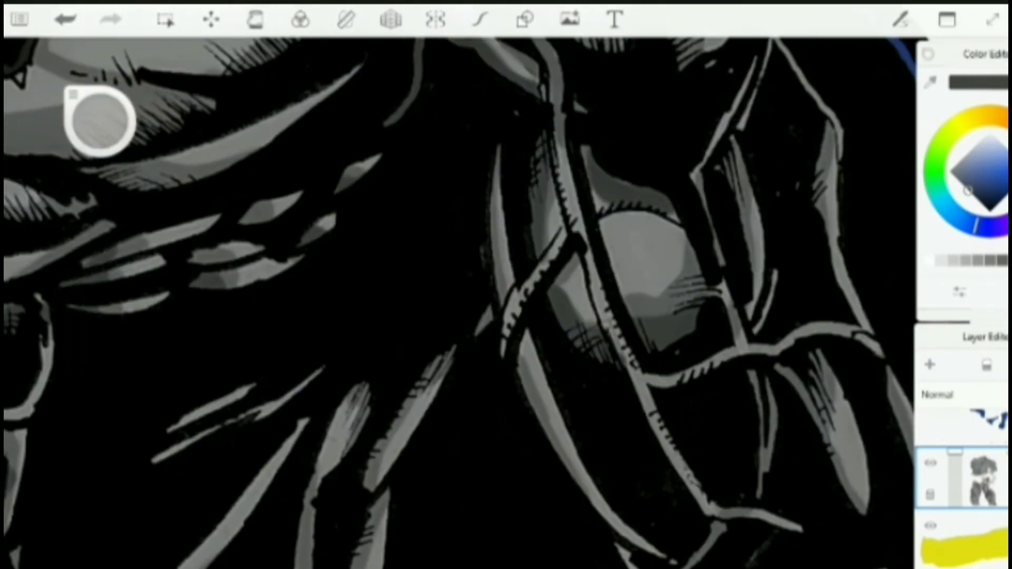
left_click_drag(261, 204, 187, 263)
Deepen the shading on the long flank strips above the yellow belt and the thin diagonal slivers beside the abs
scroll(474, 316, "down", 5)
scroll(475, 295, "up", 5)
left_click_drag(487, 276, 437, 508)
left_click_drag(519, 276, 469, 511)
left_click_drag(302, 485, 253, 564)
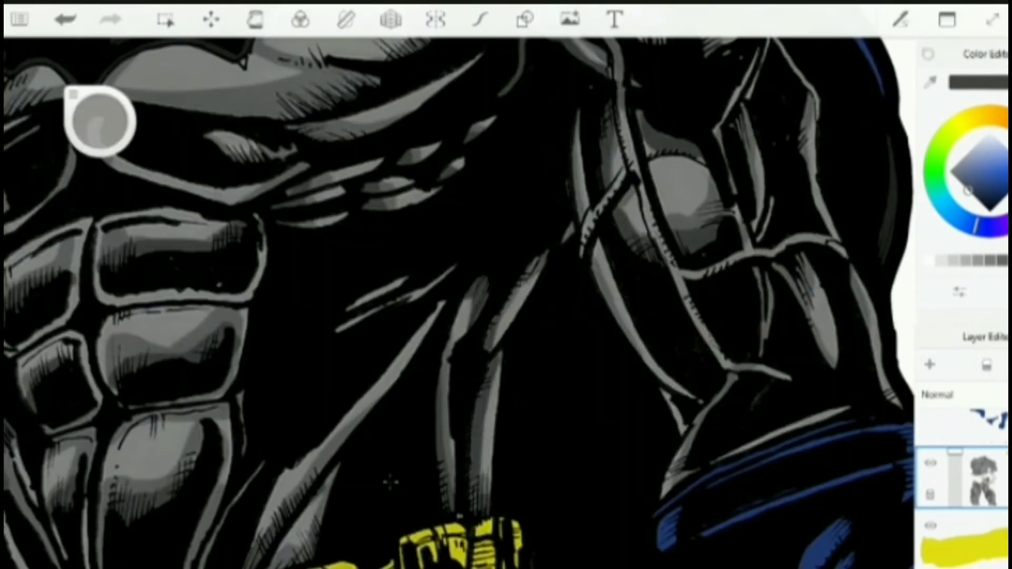
left_click_drag(316, 540, 272, 566)
left_click_drag(453, 266, 337, 329)
Add deeper grey along the ridges under the fist-side chest and over the hatched ends of its muscles
left_click_drag(377, 73, 195, 116)
left_click_drag(369, 124, 290, 140)
left_click_drag(285, 142, 230, 160)
scroll(390, 481, "up", 4)
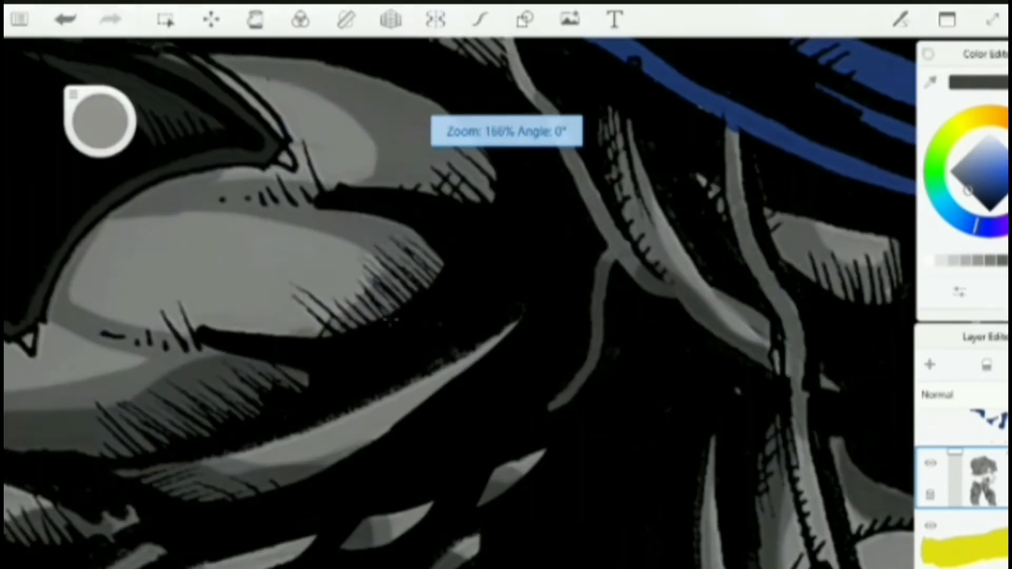
left_click_drag(432, 211, 327, 332)
left_click_drag(495, 84, 387, 200)
Deepen the shadows on the hatched upper chest below the cape's edge and on the adjoining shoulder patches
scroll(506, 295, "up", 4)
left_click_drag(558, 234, 406, 266)
left_click_drag(627, 303, 598, 351)
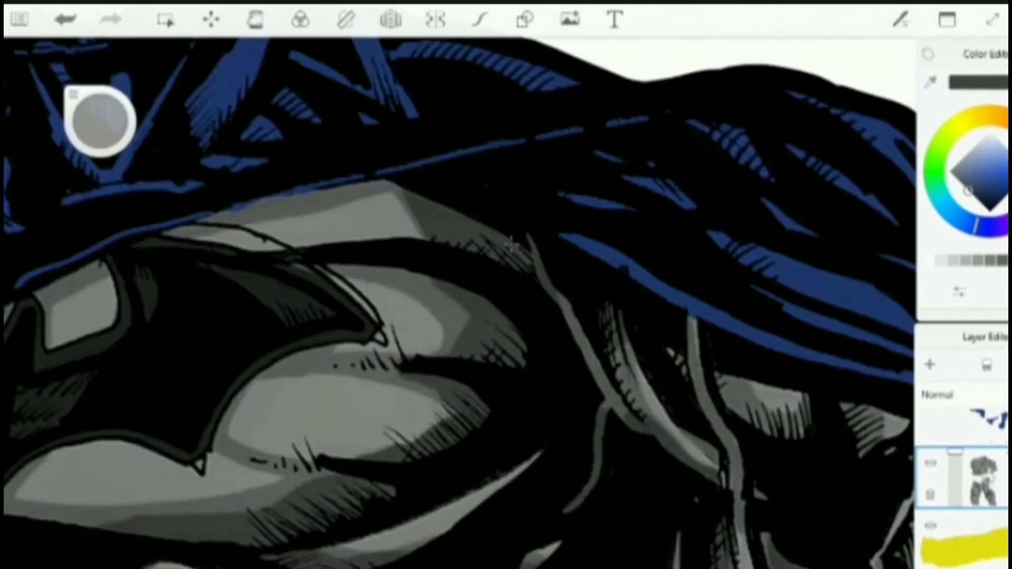
left_click_drag(809, 393, 730, 438)
Deepen the shading on the cape-side chest's hatched areas, the grey below the bat emblem and the curved strip underneath
scroll(506, 295, "left", 5)
left_click_drag(379, 369, 271, 442)
left_click_drag(367, 316, 277, 361)
left_click_drag(414, 429, 329, 482)
left_click_drag(685, 395, 580, 432)
left_click_drag(516, 414, 411, 445)
left_click_drag(259, 377, 219, 514)
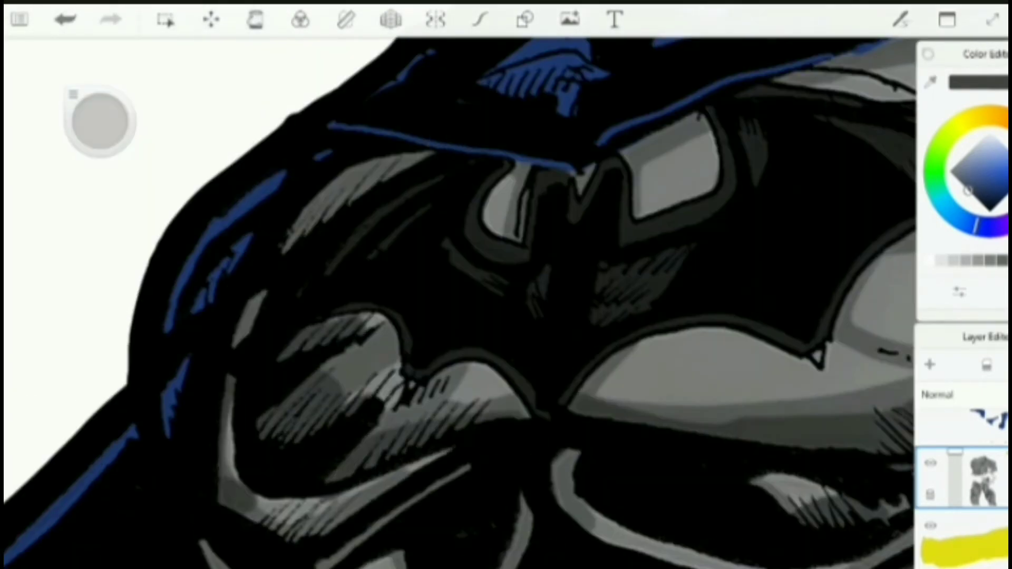
left_click_drag(447, 451, 247, 535)
scroll(505, 295, "down", 5)
scroll(506, 295, "down", 5)
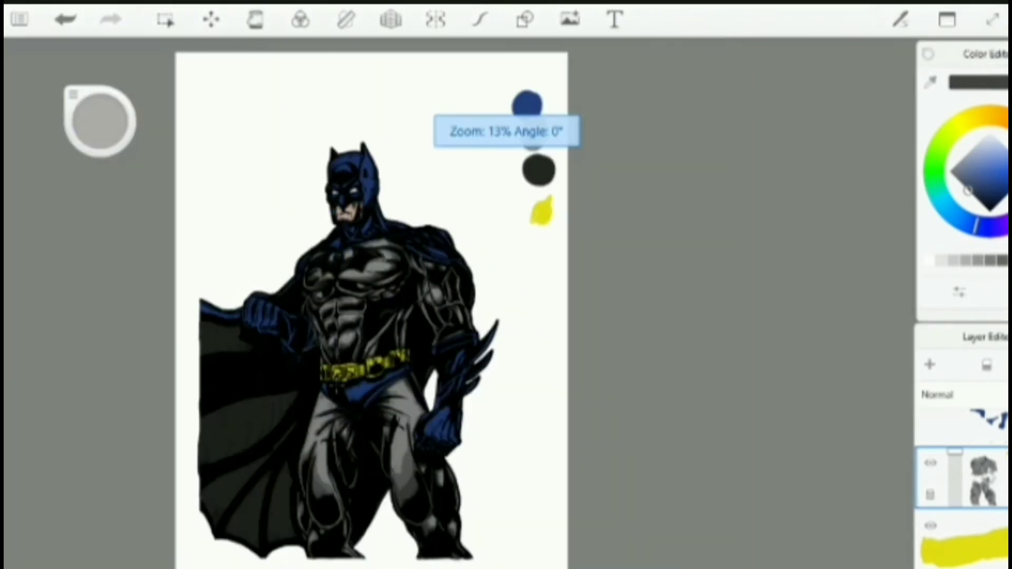
scroll(369, 264, "up", 3)
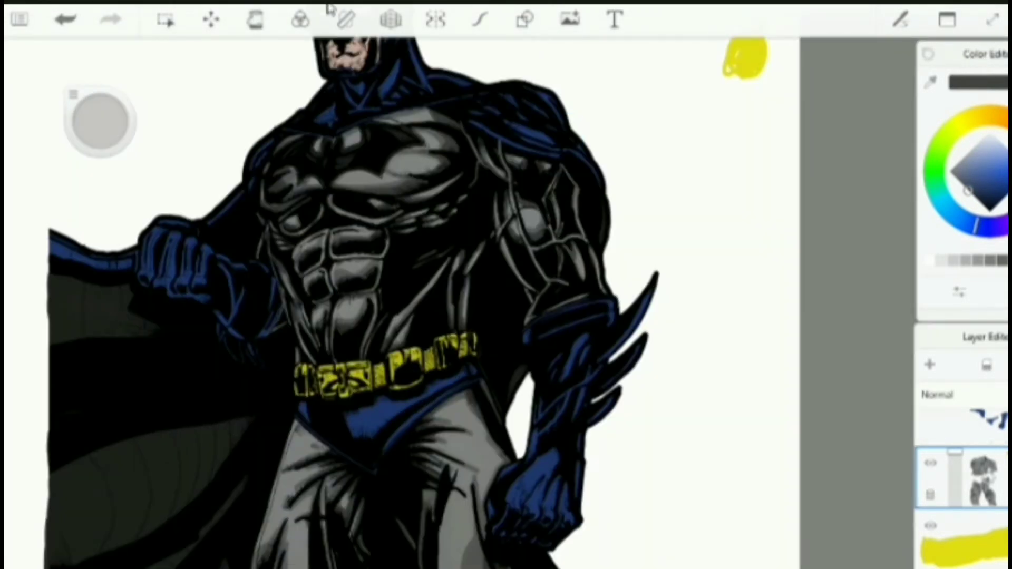
Make the blue layer active, sample the blue swatch and mix a darker blue from it for shading
scroll(988, 490, "up", 2)
left_click(988, 500)
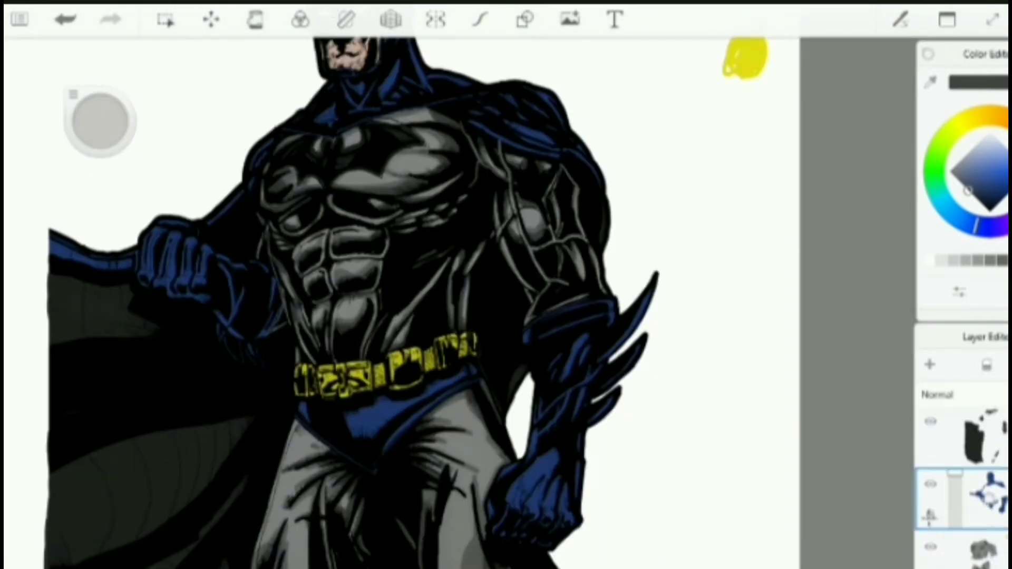
scroll(699, 461, "down", 4)
scroll(700, 460, "up", 3)
left_click(713, 128, "alt")
left_click(990, 193)
key("ctrl+z")
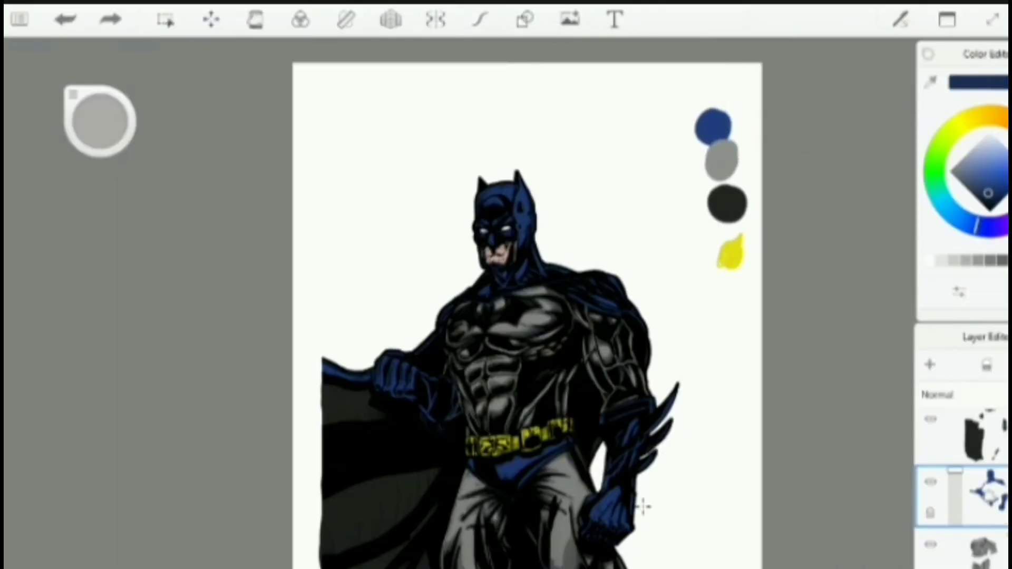
Deepen the shading blue slightly and shade the tendon grooves above the outer knuckles of the lowered glove
scroll(643, 506, "up", 8)
left_click_drag(580, 269, 537, 372)
key("ctrl+z")
left_click(990, 196)
left_click_drag(569, 317, 539, 373)
key("ctrl+z")
left_click_drag(574, 248, 534, 377)
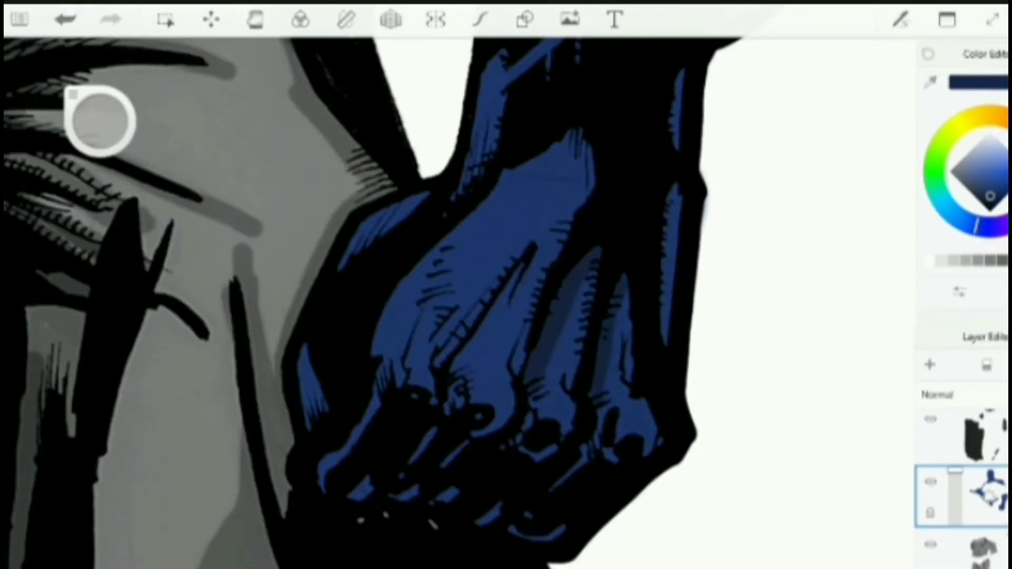
Shade the rest of the lowered glove's back, its wrist end and the thumb-side patch in darker blue
left_click_drag(446, 237, 374, 382)
left_click_drag(527, 254, 450, 348)
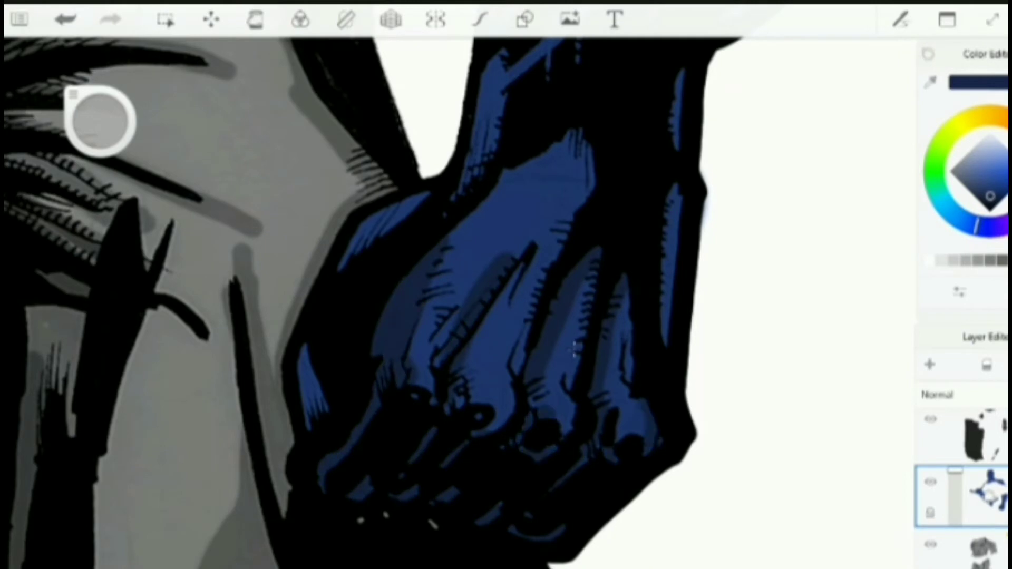
left_click_drag(579, 140, 503, 181)
left_click_drag(427, 198, 342, 266)
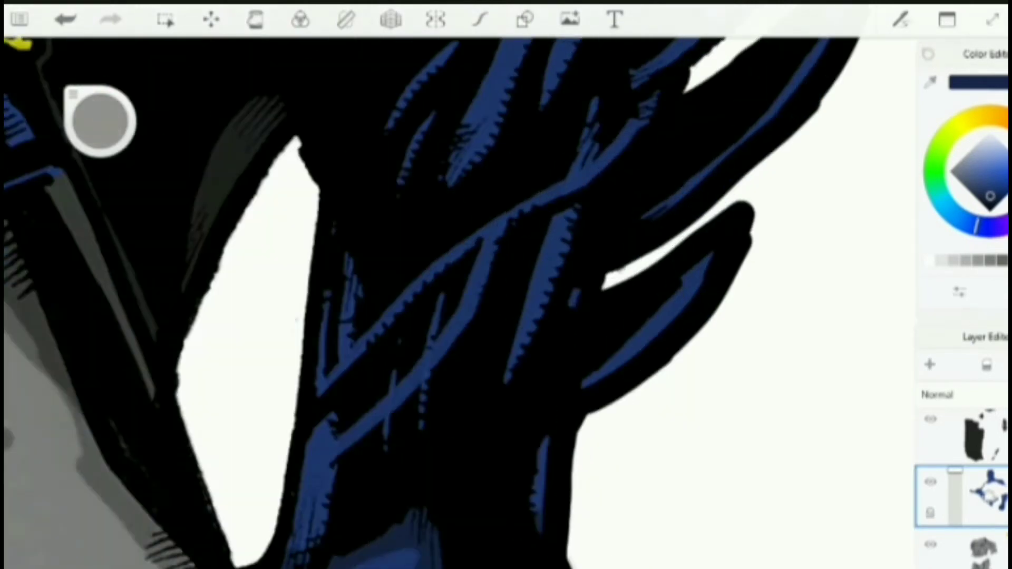
Shade the crossing straps and narrow strips of the lowered forearm and the lowest gauntlet blade in darker blue
left_click_drag(432, 364, 324, 477)
left_click_drag(477, 298, 411, 380)
left_click_drag(627, 142, 521, 210)
left_click_drag(551, 284, 508, 379)
left_click_drag(712, 255, 582, 387)
left_click_drag(422, 284, 321, 390)
left_click_drag(503, 108, 448, 184)
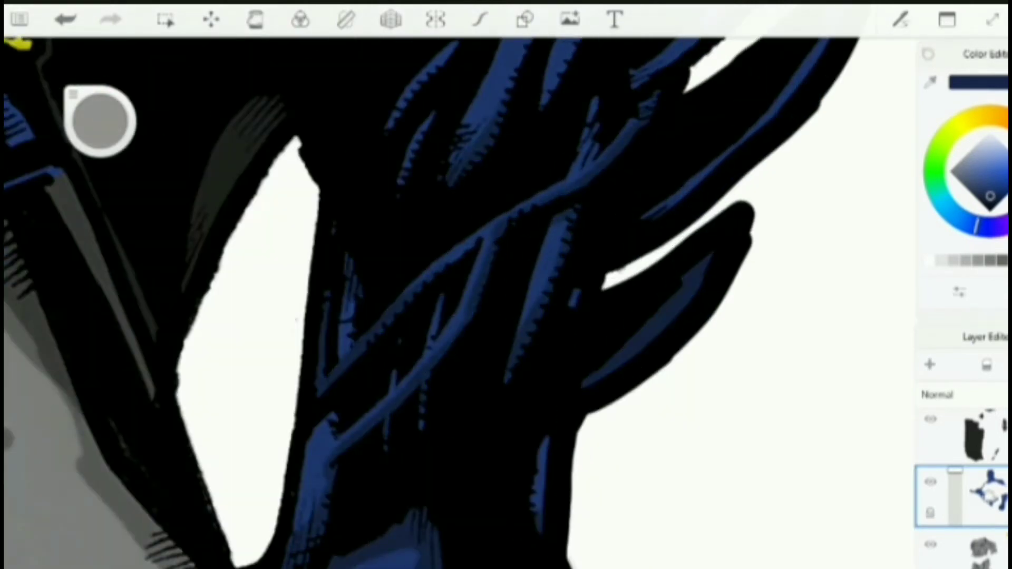
Add darker blue along the hatched edges of the lowered forearm's upper muscle strips
left_click_drag(432, 113, 400, 181)
mouse_move(569, 52)
left_mouse_down()
mouse_move(543, 108)
mouse_move(452, 160)
left_mouse_up()
scroll(574, 387, "down", 5)
scroll(573, 225, "up", 5)
left_click_drag(591, 199, 517, 321)
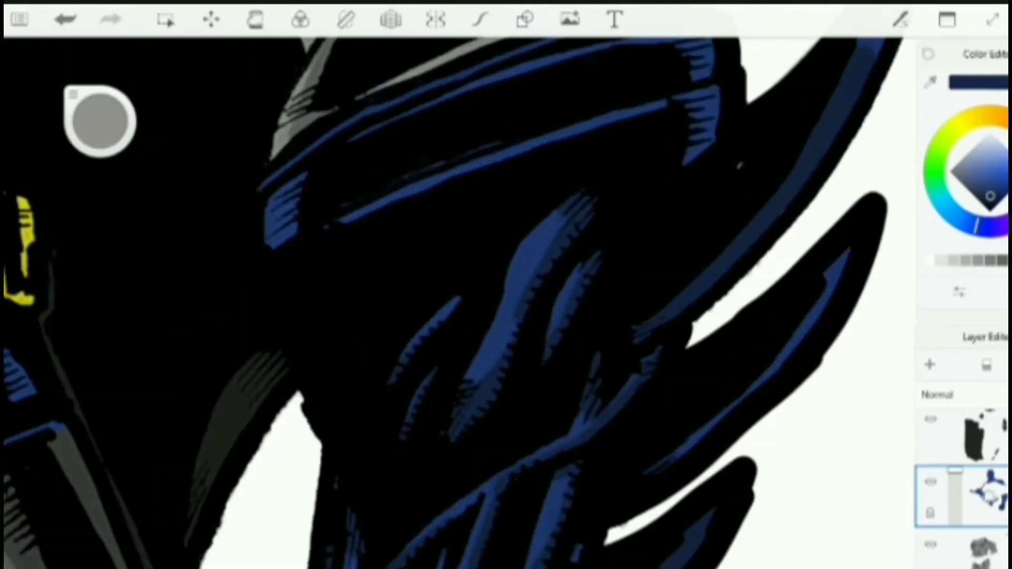
Shade the gauntlet's cuff bands and its two upper blades in darker blue
scroll(572, 209, "down", 5)
scroll(589, 208, "up", 5)
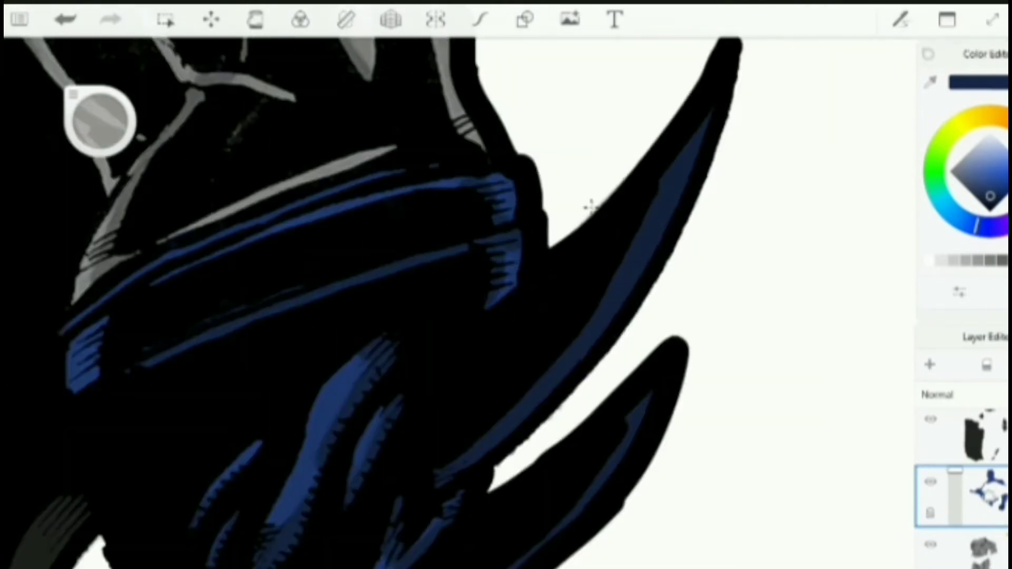
scroll(541, 348, "down", 5)
left_click_drag(211, 401, 706, 189)
left_click_drag(679, 255, 505, 382)
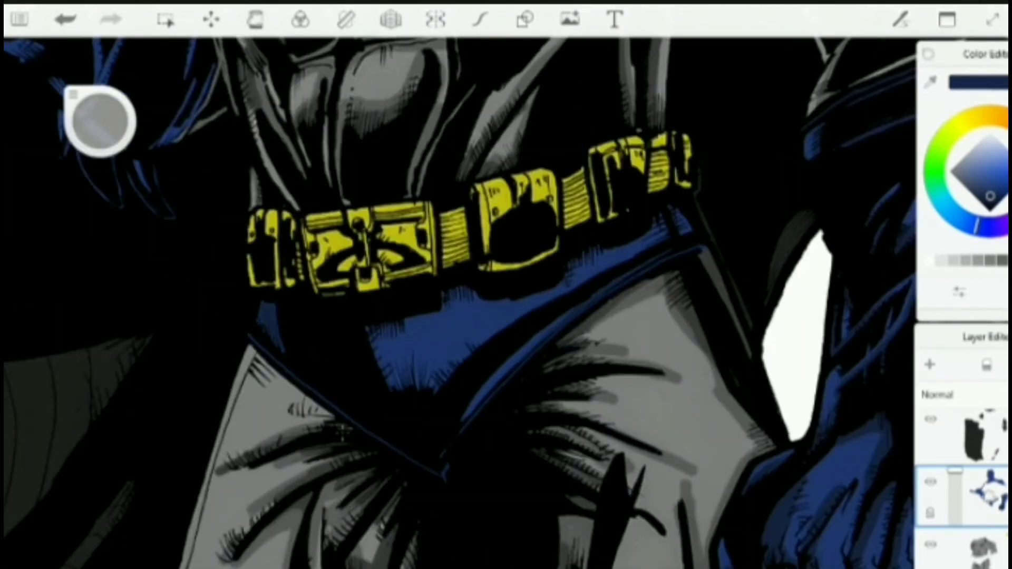
Shade the blue trunks below the belt and along their leg edges in darker blue
left_click_drag(565, 314, 463, 419)
left_click_drag(448, 311, 392, 388)
left_click_drag(506, 289, 376, 364)
left_click_drag(545, 290, 685, 214)
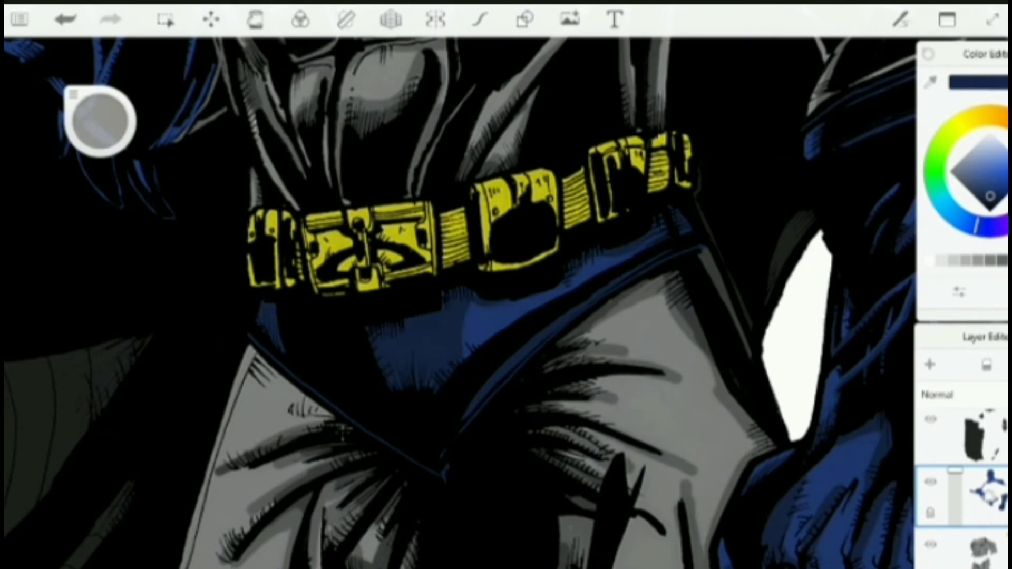
left_click_drag(633, 255, 474, 348)
Shade the blue strips on the raised arm's gauntlet between the fist and the abs in darker blue
scroll(506, 284, "up", 5)
left_click_drag(453, 295, 417, 458)
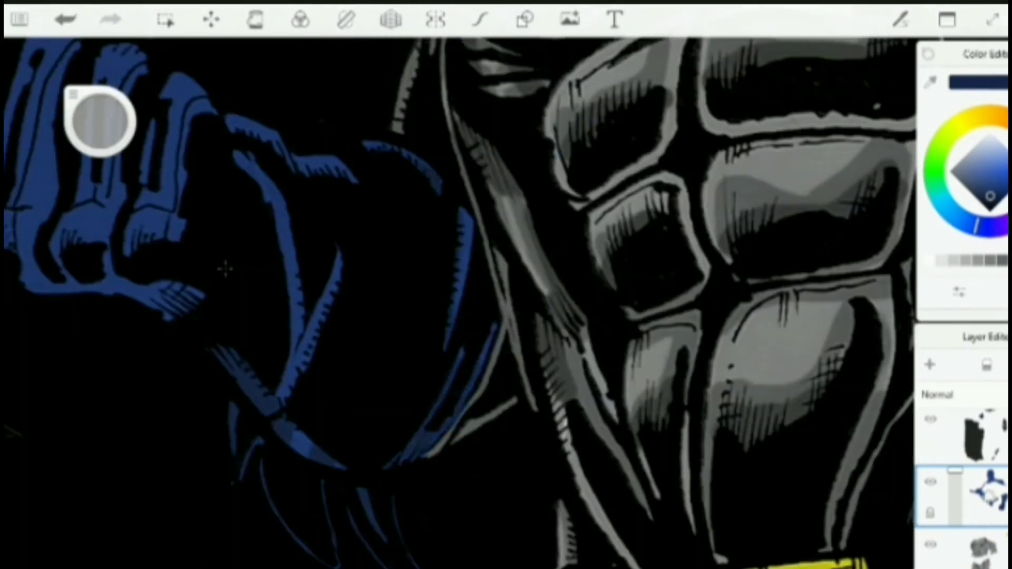
left_click_drag(343, 171, 253, 139)
mouse_move(253, 169)
left_mouse_down()
mouse_move(289, 363)
mouse_move(285, 403)
left_mouse_up()
key("ctrl+z")
Shade the raised fist's lower edge, its finger joints and the gaps between the fingers in darker blue
left_click_drag(200, 298, 100, 279)
mouse_move(108, 216)
left_mouse_down()
mouse_move(32, 289)
mouse_move(85, 242)
left_mouse_up()
left_click_drag(214, 106, 182, 208)
left_click_drag(400, 228, 695, 217)
left_click_drag(345, 116, 319, 269)
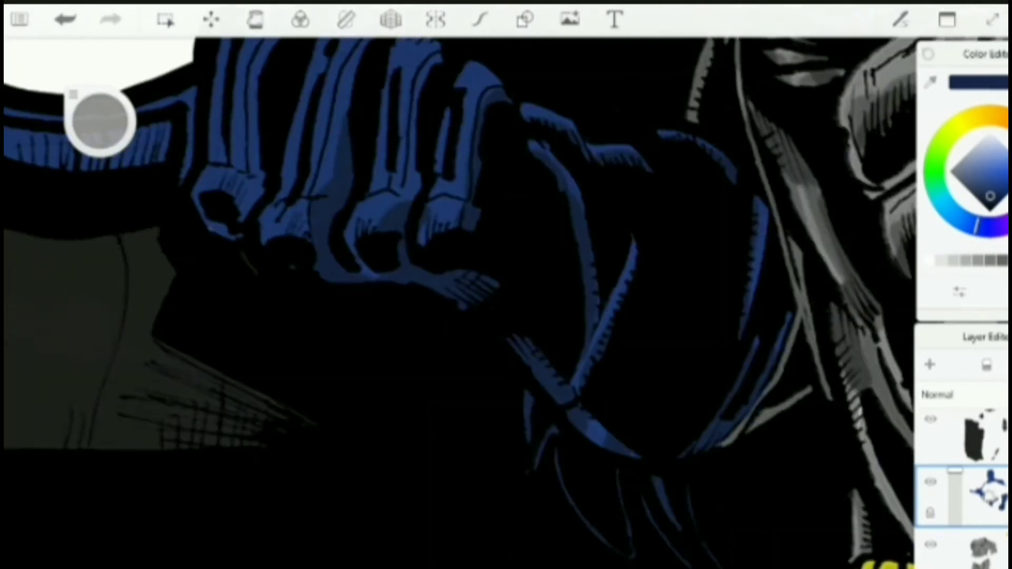
left_click_drag(274, 41, 231, 220)
left_click_drag(194, 194, 308, 237)
Shade the upper knuckles and the long sides of the raised fist's fingers in darker blue
scroll(505, 285, "up", 3)
left_click_drag(295, 91, 405, 105)
left_click_drag(211, 113, 296, 223)
left_click_drag(437, 180, 396, 343)
left_click_drag(356, 134, 282, 363)
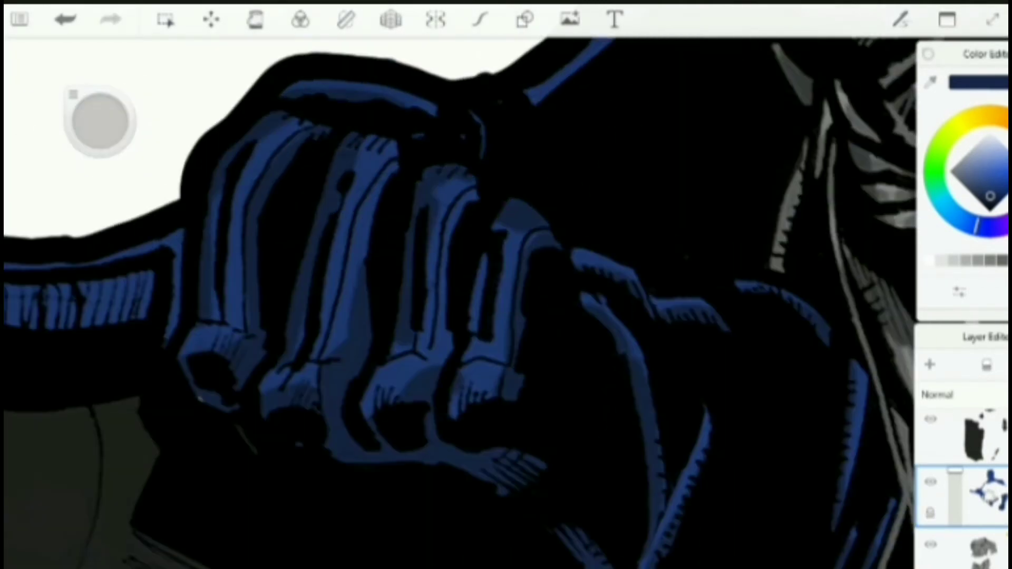
Shade the V-shaped throat band and the large hatched patch on the side of the neck in darker blue
scroll(487, 260, "down", 5)
scroll(291, 228, "up", 4)
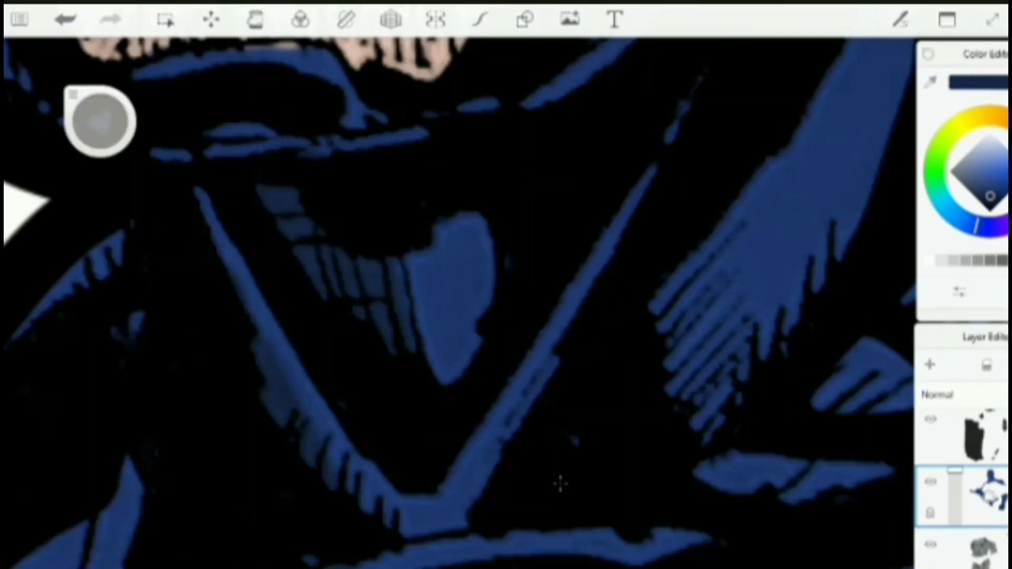
left_click_drag(616, 232, 453, 519)
left_click_drag(806, 113, 695, 429)
left_click_drag(846, 219, 777, 329)
Add darker blue to the remaining folds around the neck and the cape's collar
scroll(506, 284, "down", 4)
left_click_drag(579, 284, 427, 255)
left_click_drag(522, 270, 482, 363)
left_click_drag(582, 274, 620, 373)
left_click_drag(530, 381, 492, 428)
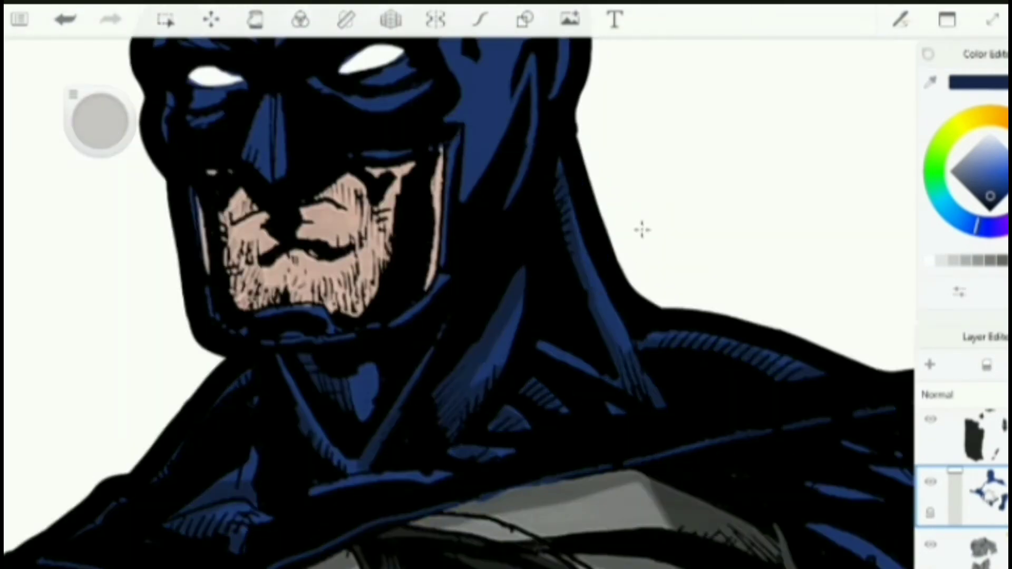
Shade the cowl's forehead bands, brow area and the base of the near ear in darker blue
scroll(641, 229, "down", 3)
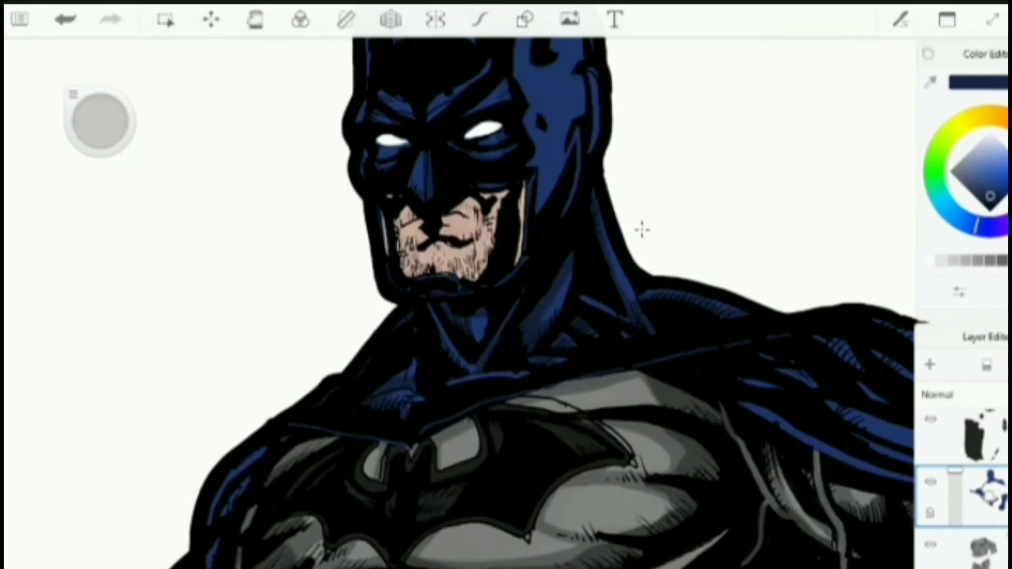
scroll(642, 229, "up", 5)
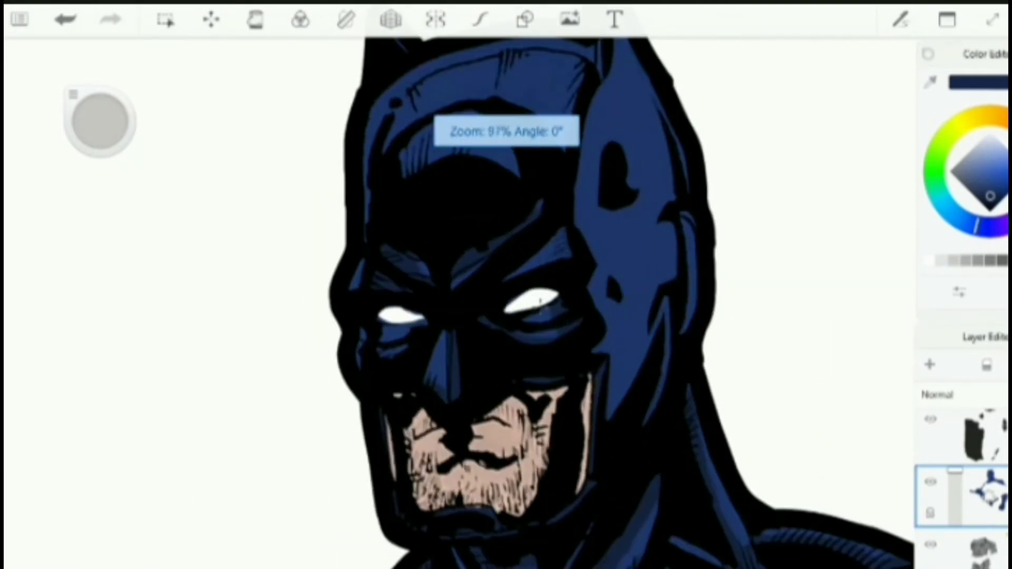
mouse_move(567, 230)
left_mouse_down()
mouse_move(548, 263)
mouse_move(637, 59)
left_mouse_up()
left_click_drag(414, 95, 563, 150)
left_click_drag(403, 145, 517, 175)
left_click_drag(362, 260, 352, 289)
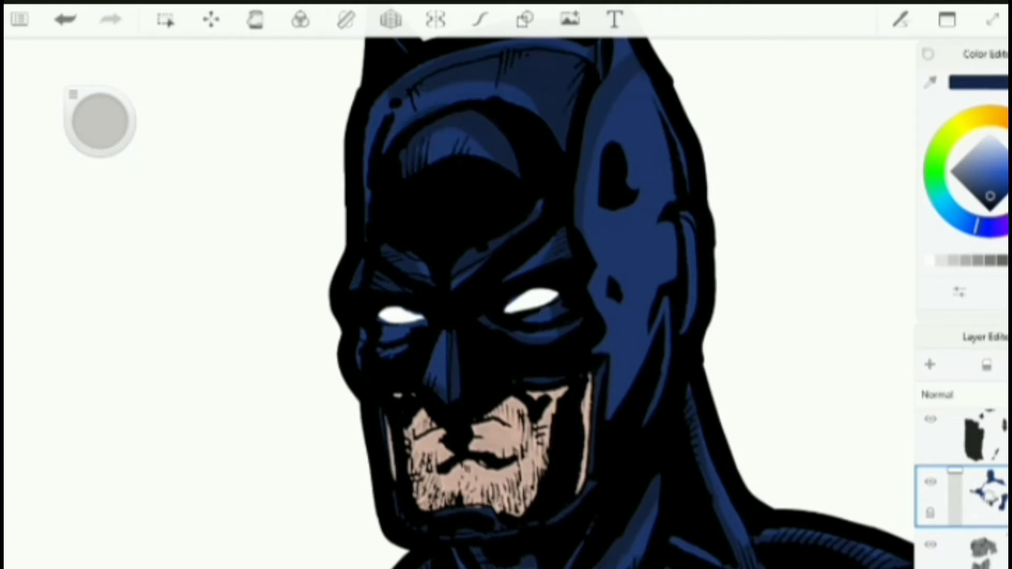
Shade around the dark marks on the cowl's side panel and down its back edge in darker blue
left_click_drag(643, 126, 595, 222)
mouse_move(648, 198)
left_mouse_down()
mouse_move(593, 258)
mouse_move(632, 411)
left_mouse_up()
left_click_drag(672, 224, 659, 284)
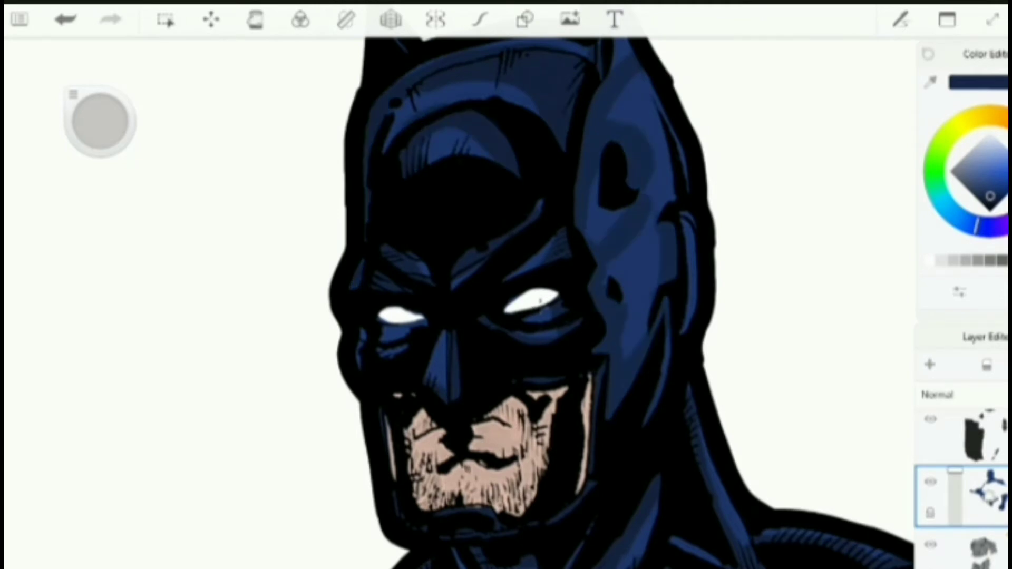
left_click_drag(669, 76, 645, 211)
Shade the blue folds of the cape draped over the lowered arm's shoulder in darker blue
scroll(506, 284, "down", 5)
scroll(543, 327, "up", 5)
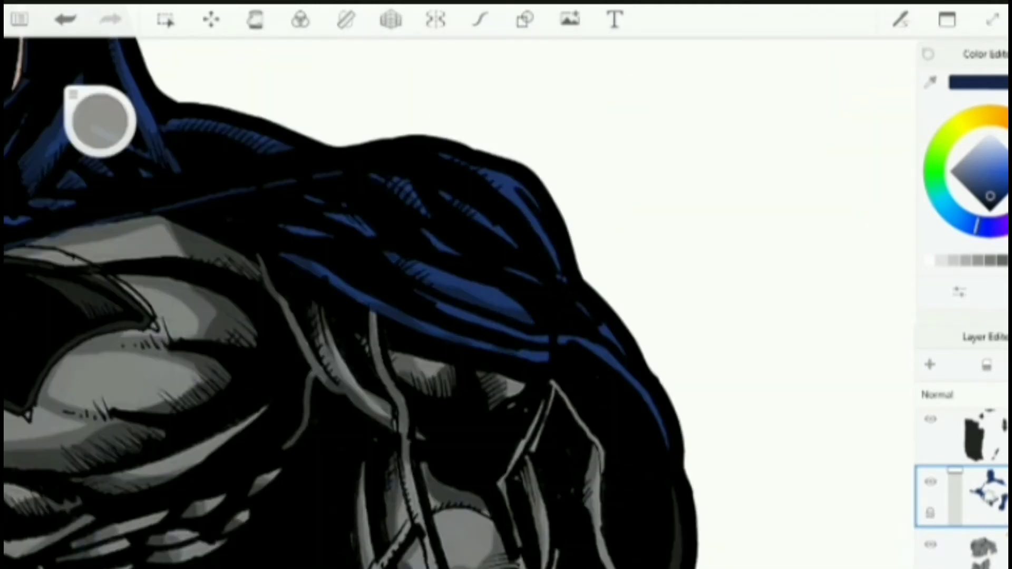
scroll(506, 285, "down", 5)
scroll(379, 285, "up", 5)
left_click_drag(194, 247, 269, 292)
left_click_drag(358, 319, 402, 327)
left_click_drag(432, 340, 483, 313)
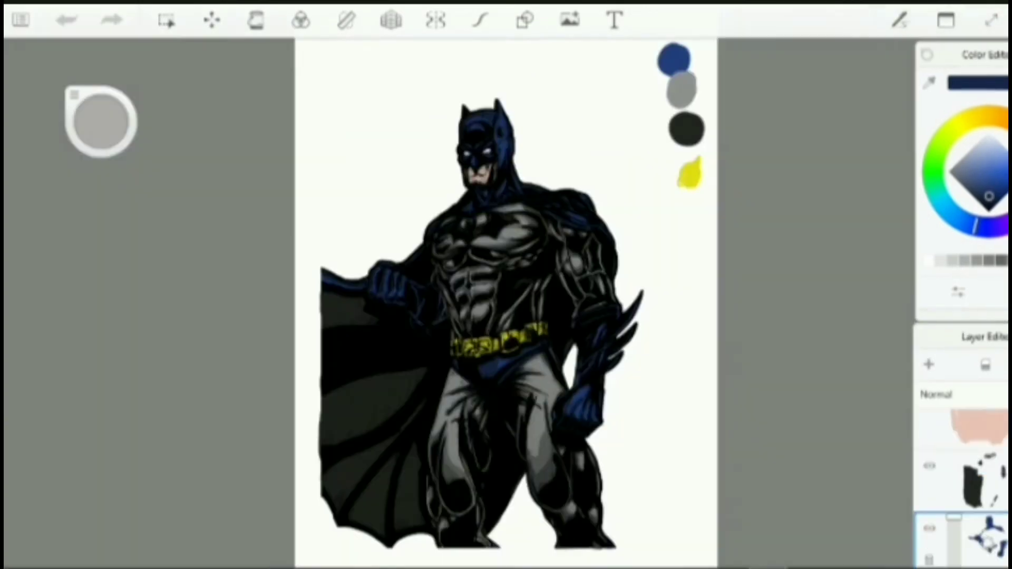
Make the black cape layer active with its transparency locked and shade the inside of the cape in a darker black
scroll(932, 520, "down", 5)
left_click(931, 514)
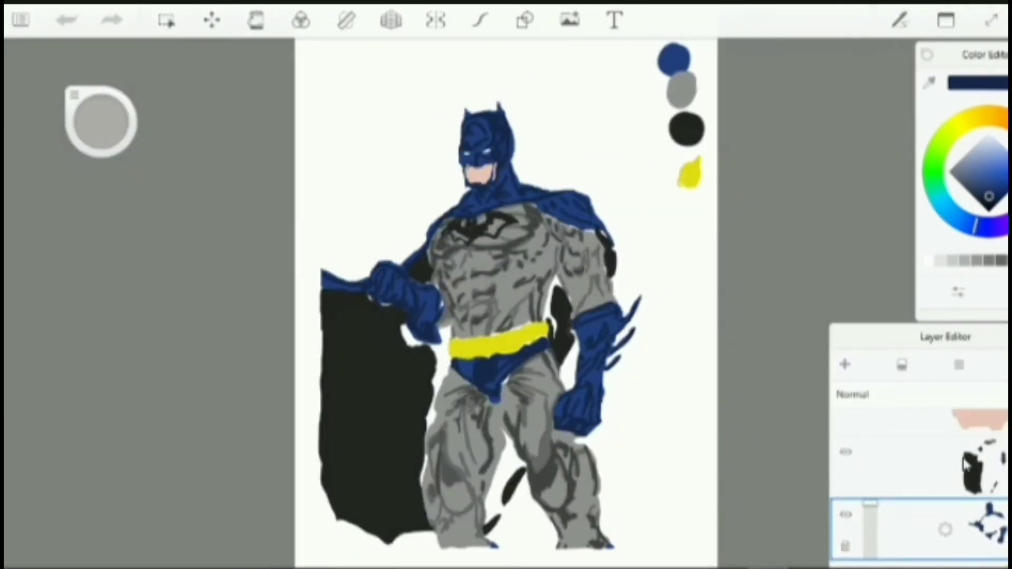
left_click(965, 466)
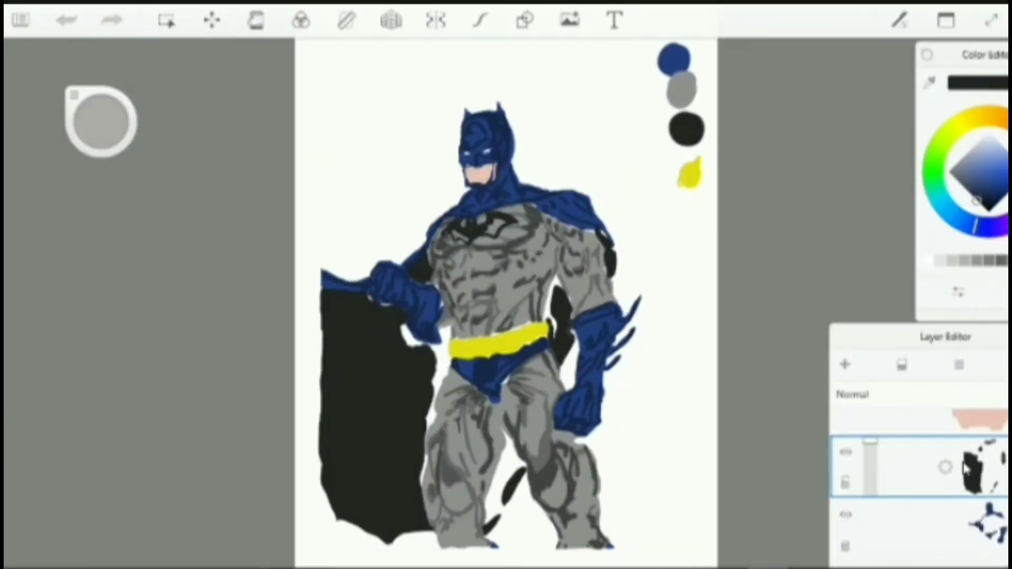
scroll(966, 468, "up", 3)
left_click(845, 466)
scroll(888, 520, "down", 3)
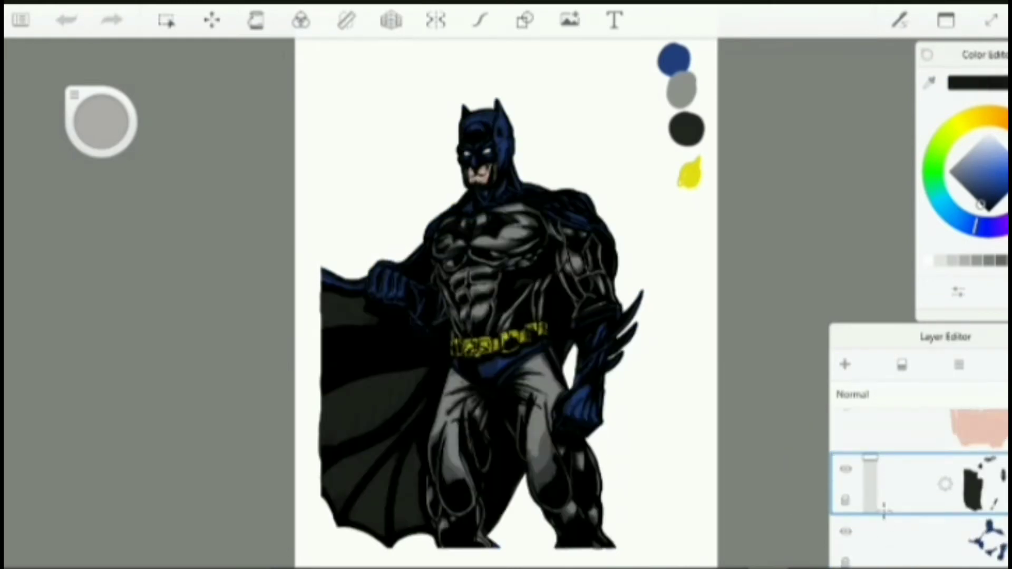
key("bracketright")
key("bracketright")
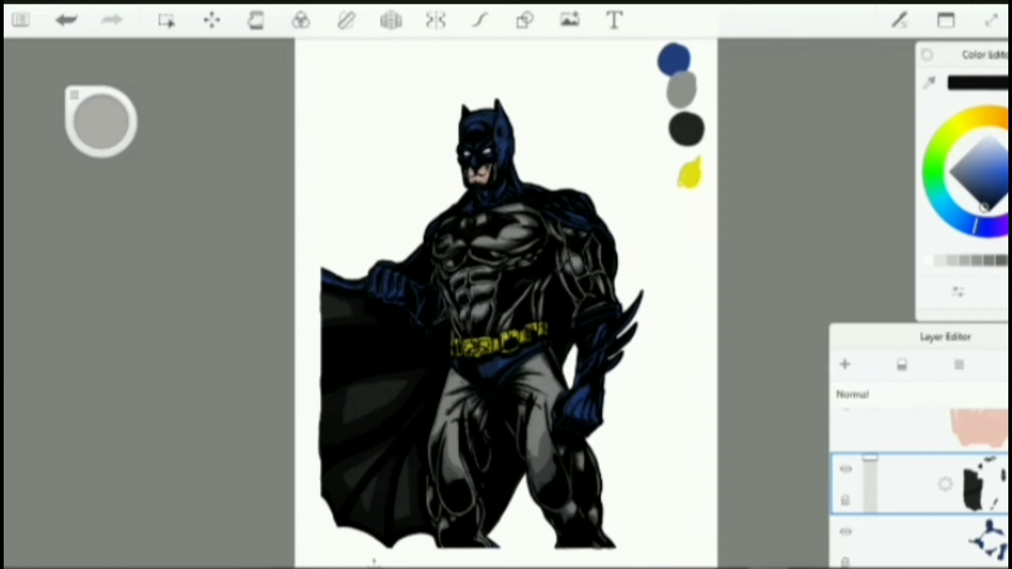
Make the yellow belt layer active, sample the belt's yellow and mix a darker shade from it
left_click(919, 488)
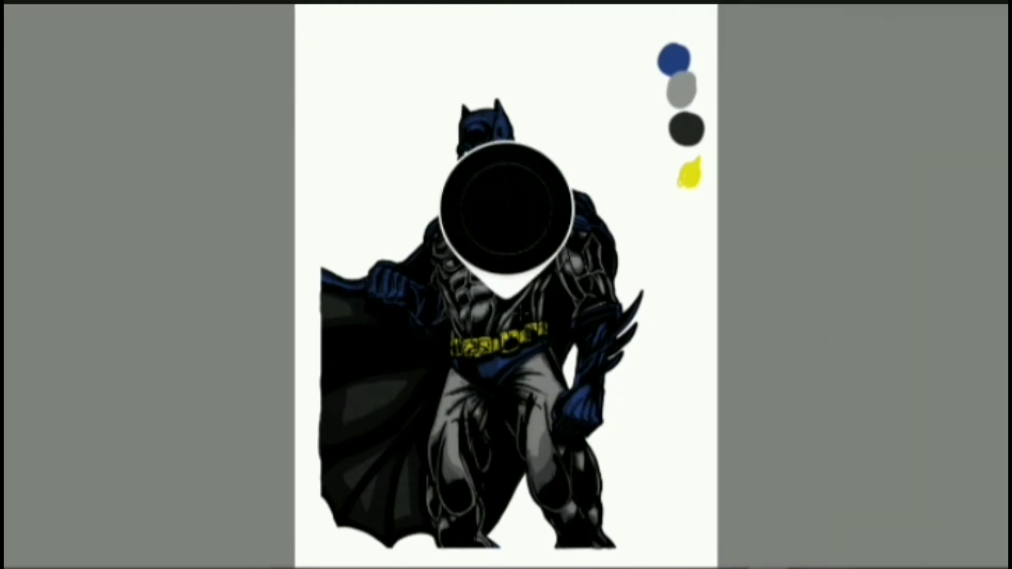
scroll(524, 339, "up", 5)
left_click(527, 344, "alt")
left_click_drag(998, 174, 1001, 176)
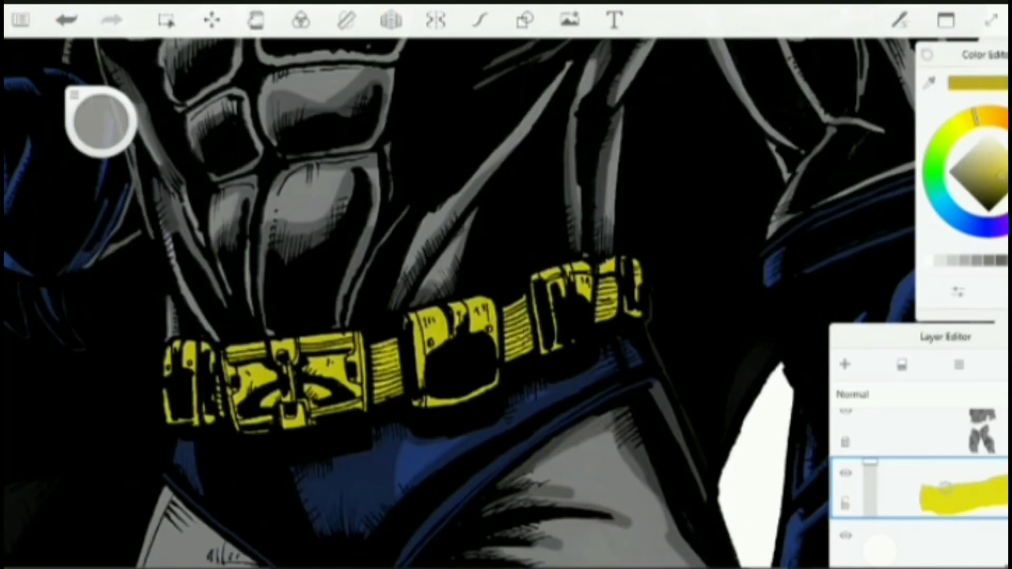
left_click(447, 421)
left_click(793, 486)
key("ctrl+z")
Lock the yellow layer's transparency and apply the darker yellow to the belt's middle pouch and buckle edge
left_click(845, 505)
left_click_drag(490, 387, 422, 404)
left_click_drag(363, 342, 364, 406)
Darken the yellow to an olive tone and shade the belt's buckle, pouches and ribbed sections
left_click_drag(1001, 175, 998, 187)
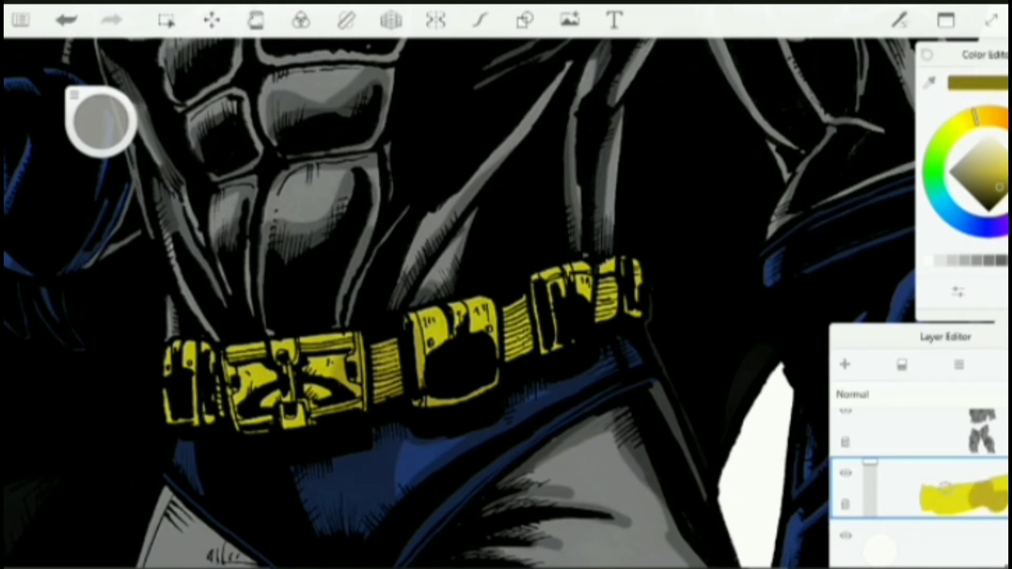
left_click_drag(390, 353, 348, 411)
left_click_drag(421, 316, 521, 300)
left_click_drag(579, 274, 611, 317)
left_click_drag(264, 353, 327, 421)
left_click_drag(180, 342, 184, 421)
left_click_drag(437, 316, 580, 279)
left_click_drag(432, 374, 495, 406)
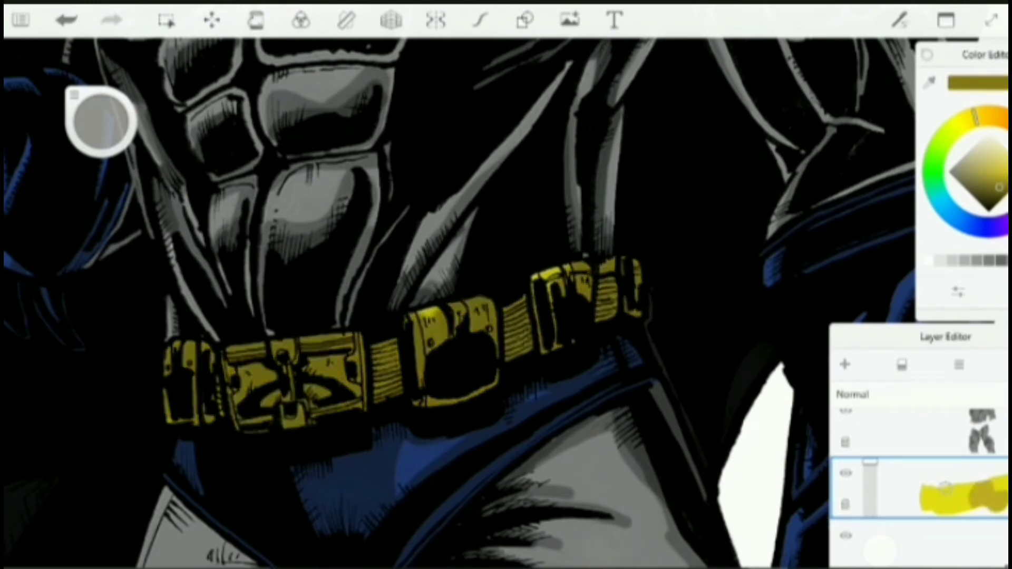
Change the canvas background colour to dark purple
scroll(400, 295, "down", 5)
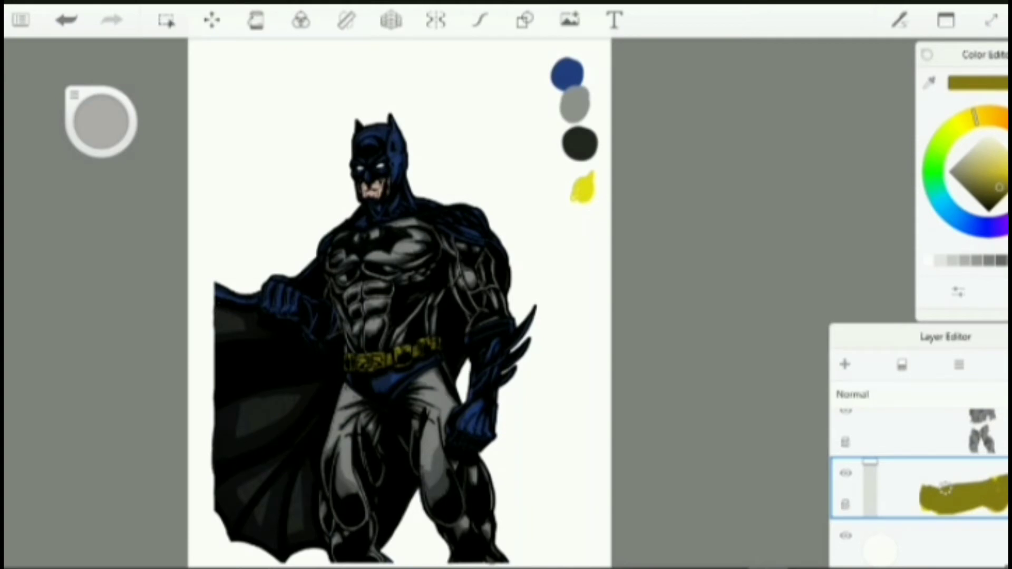
scroll(864, 465, "down", 1)
mouse_move(886, 544)
left_mouse_down()
mouse_move(897, 508)
mouse_move(880, 543)
left_mouse_up()
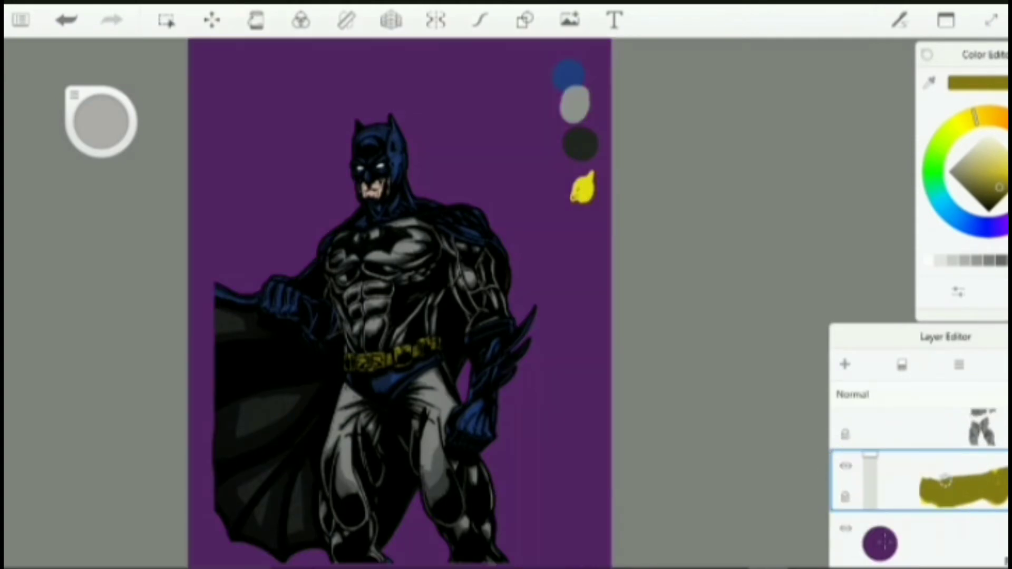
Make the grey suit layer active and blend the hard shading edges on the thighs into soft transitions
scroll(944, 481, "up", 1)
left_click(945, 483)
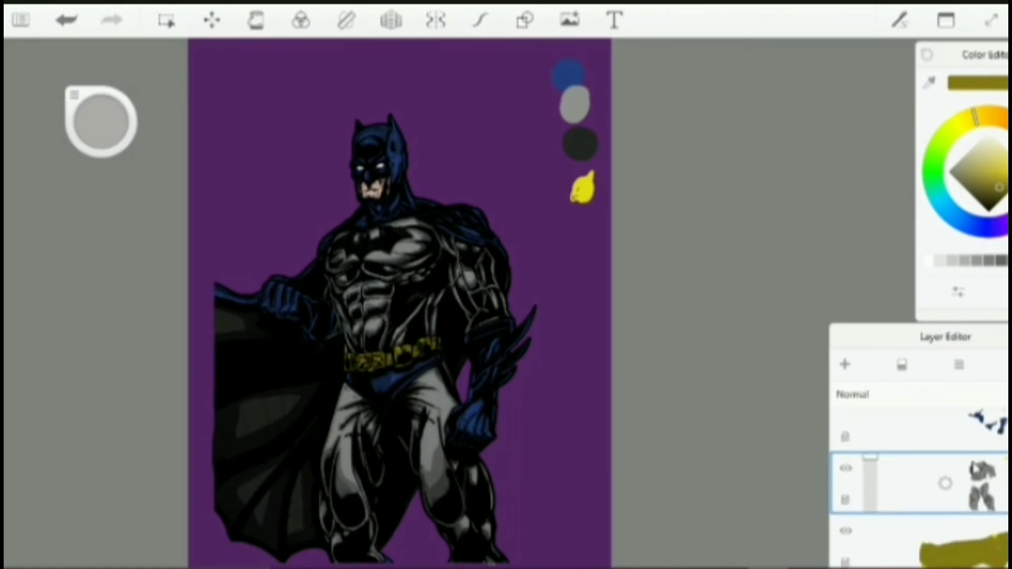
scroll(484, 509, "up", 5)
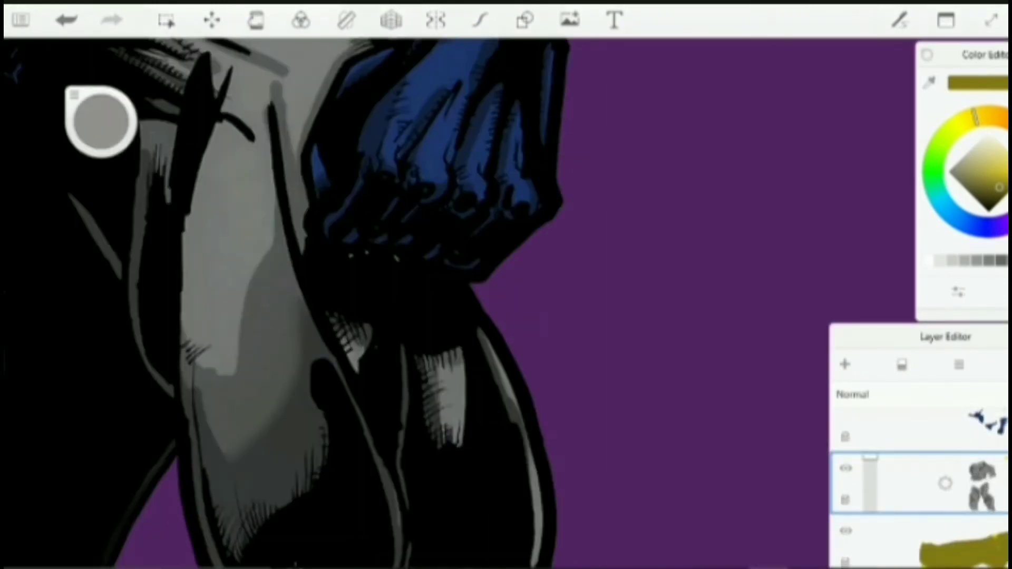
left_click_drag(326, 79, 304, 153)
left_click_drag(277, 66, 285, 143)
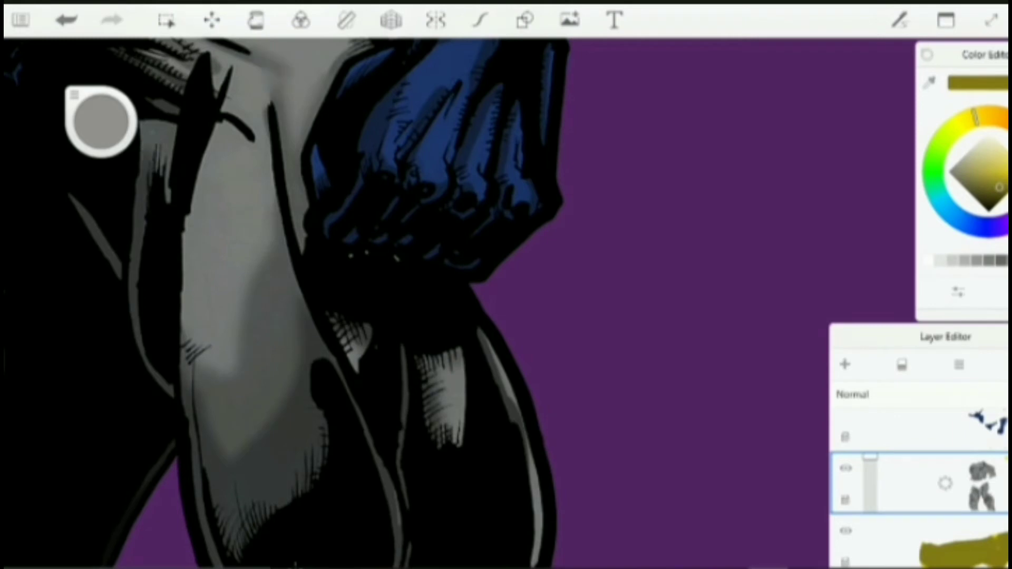
scroll(718, 330, "down", 5)
scroll(168, 456, "up", 5)
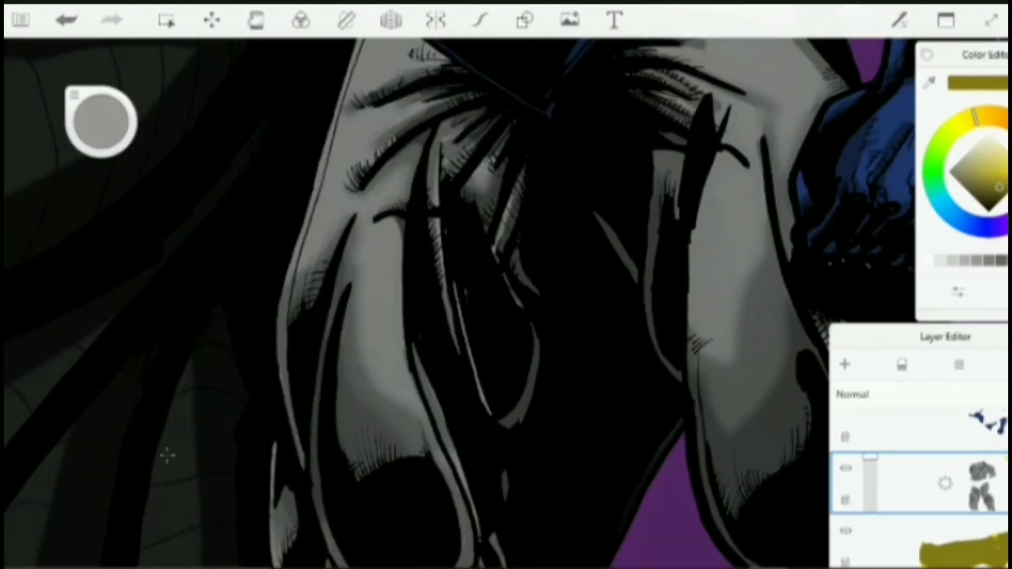
Soften the remaining hard grey shading edges on the lower legs, torso and the thigh beside the lowered fist
scroll(723, 387, "down", 3)
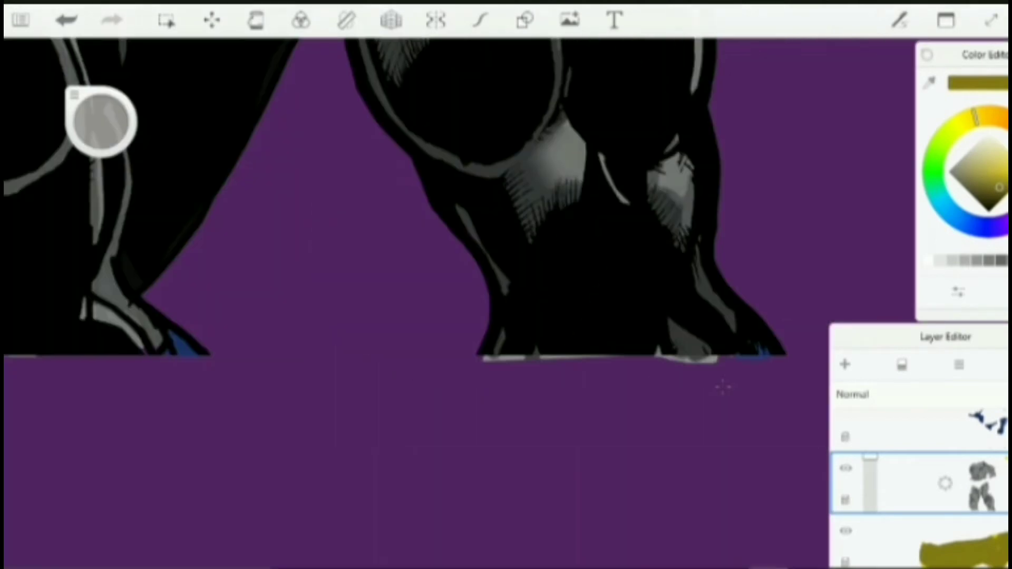
scroll(356, 494, "down", 5)
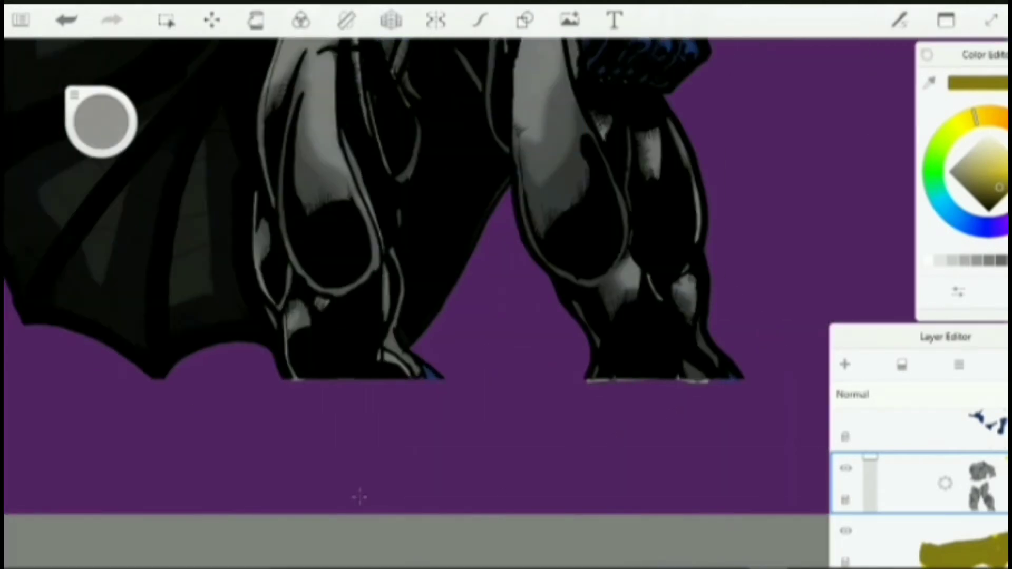
scroll(357, 495, "up", 5)
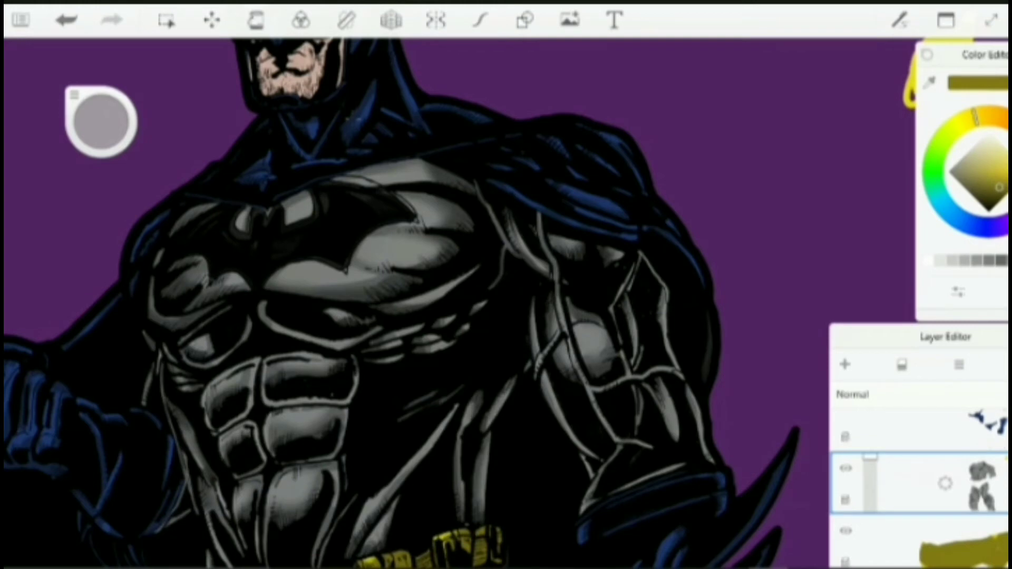
scroll(441, 136, "down", 5)
scroll(442, 136, "up", 5)
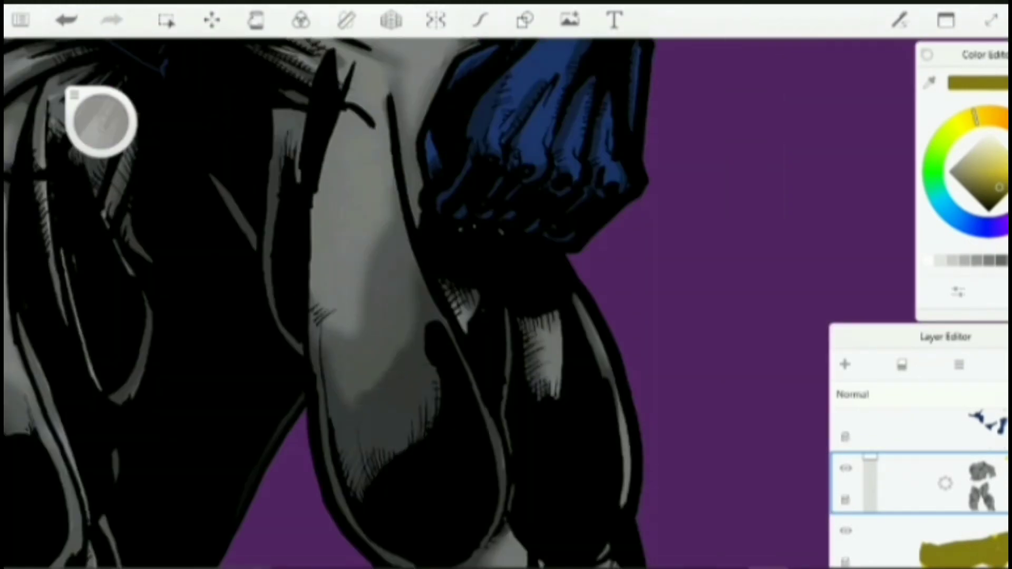
left_click_drag(351, 395, 316, 290)
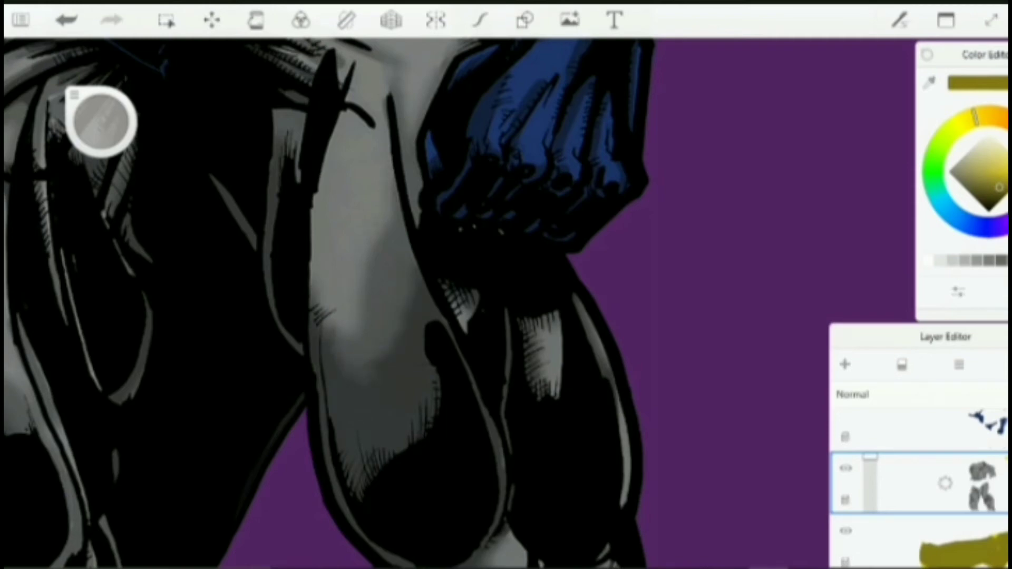
scroll(411, 237, "down", 5)
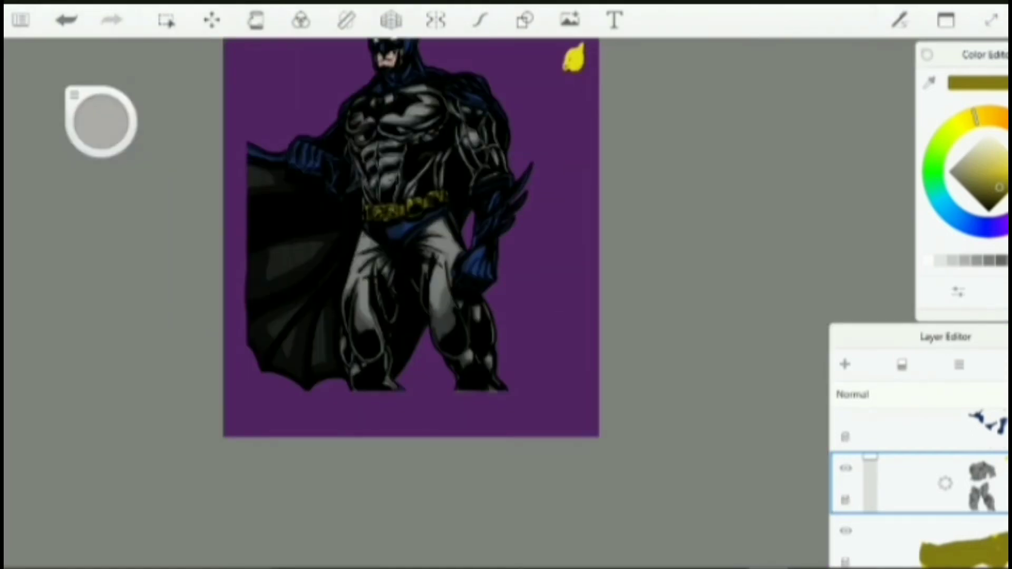
scroll(917, 490, "up", 2)
Make the blue layer active and blend the blue shading on the trunks, cowl, gloves and finned gauntlet
left_click(916, 510)
scroll(416, 238, "up", 5)
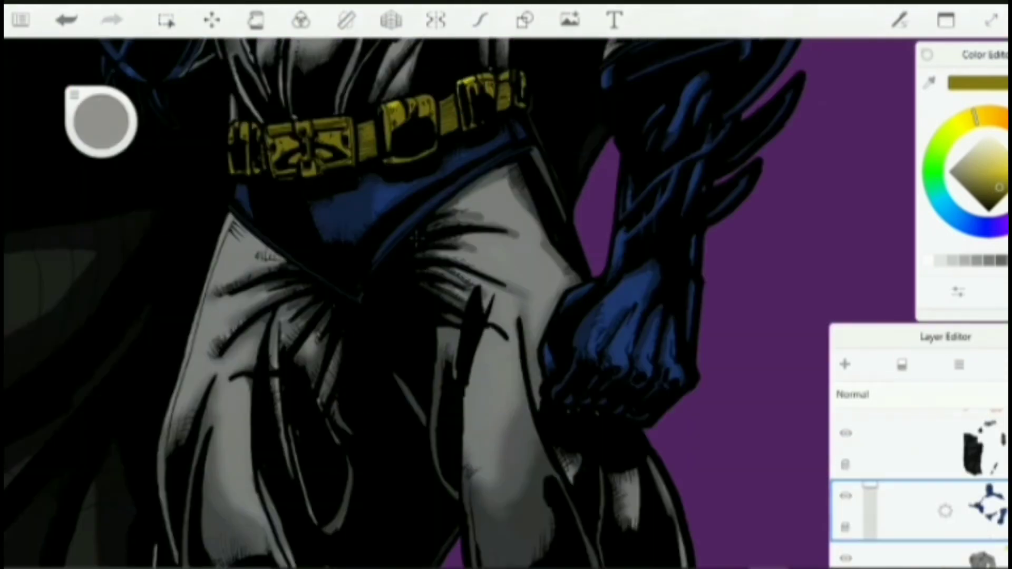
scroll(416, 239, "up", 3)
scroll(542, 330, "down", 5)
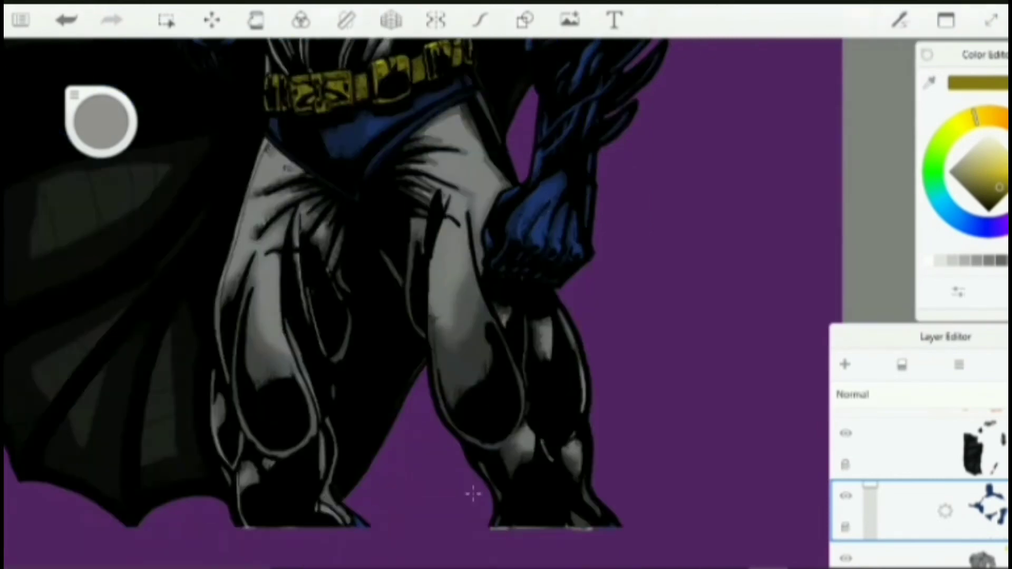
scroll(335, 68, "up", 5)
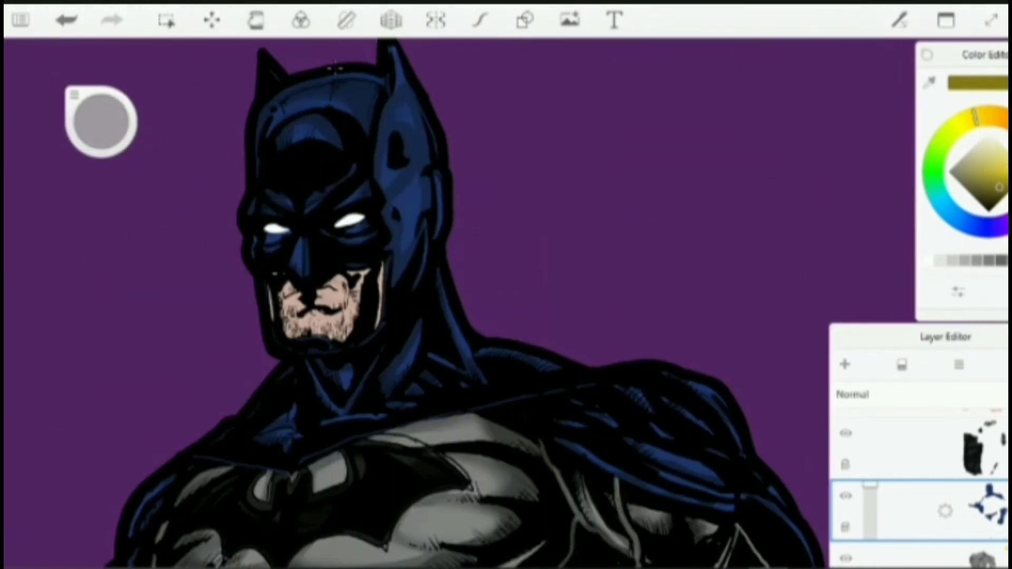
scroll(335, 68, "down", 3)
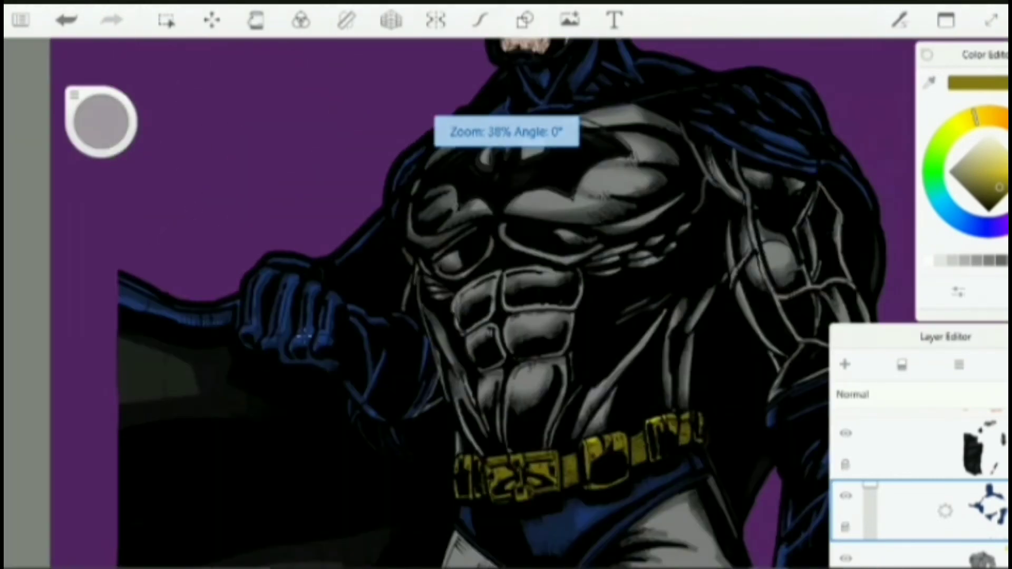
scroll(320, 357, "up", 5)
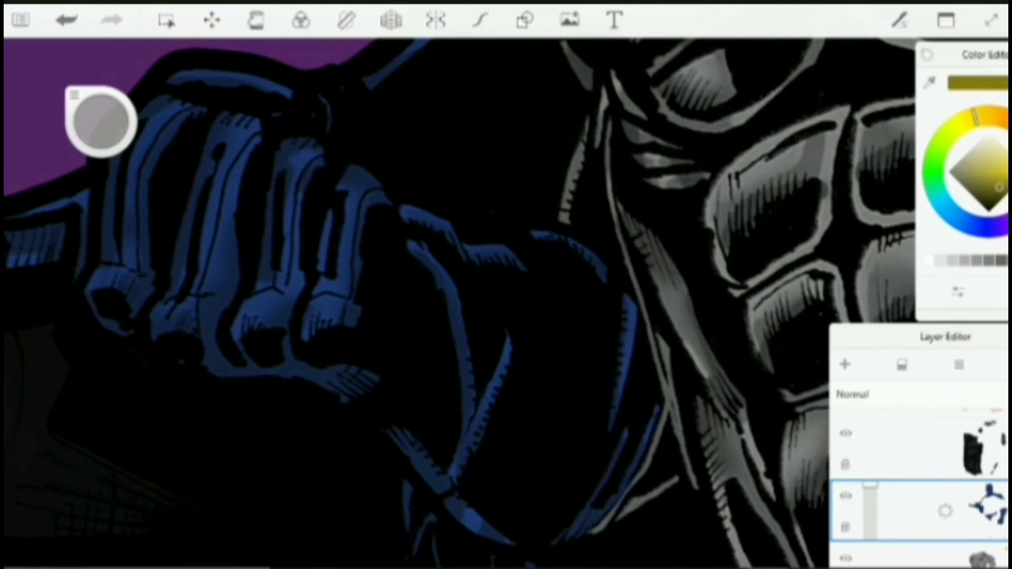
scroll(320, 357, "down", 3)
scroll(407, 264, "up", 5)
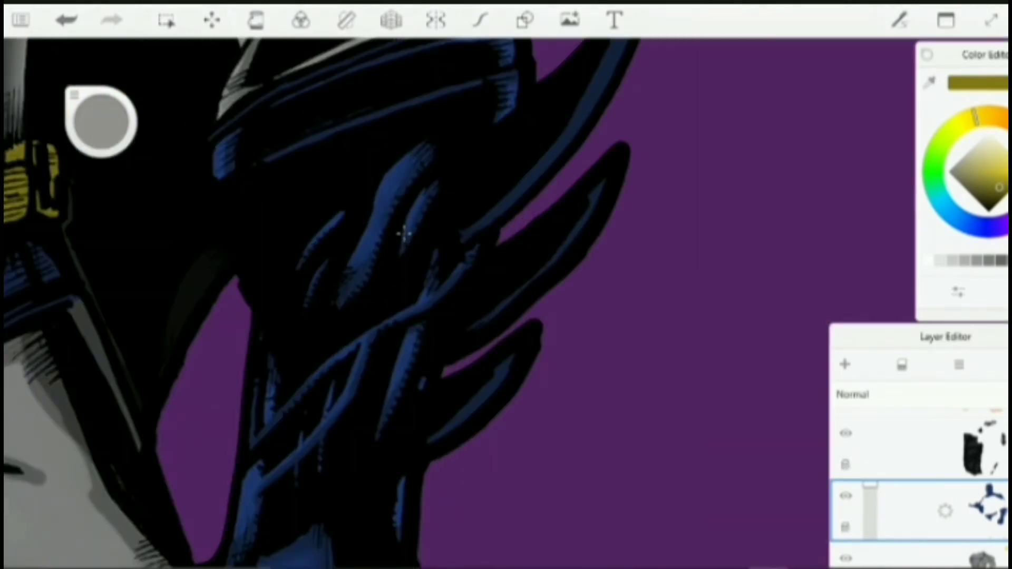
scroll(402, 233, "down", 5)
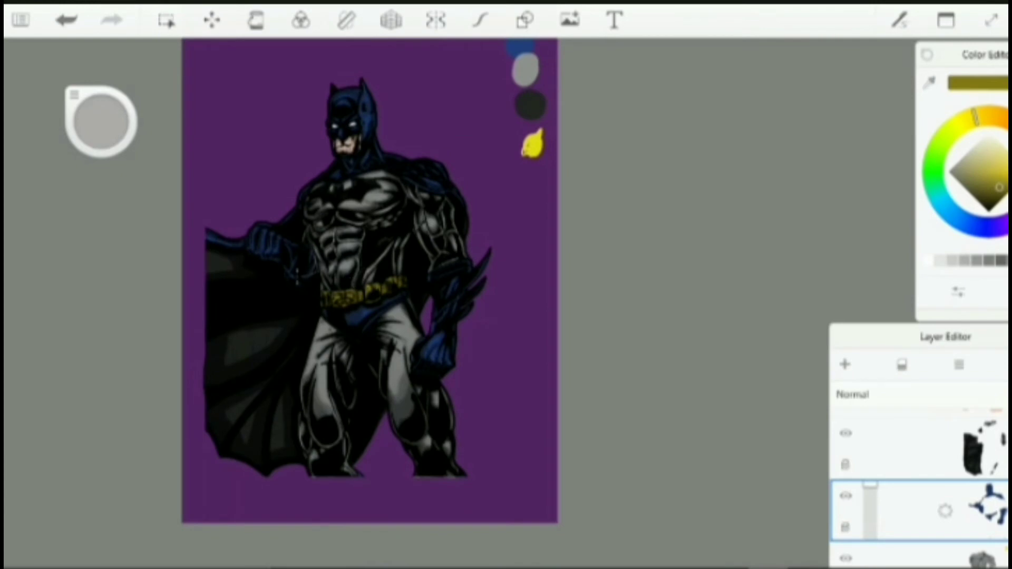
Make the grey suit layer active again and soften the shading on the hip beside the lowered arm
scroll(434, 326, "up", 5)
left_click(916, 557)
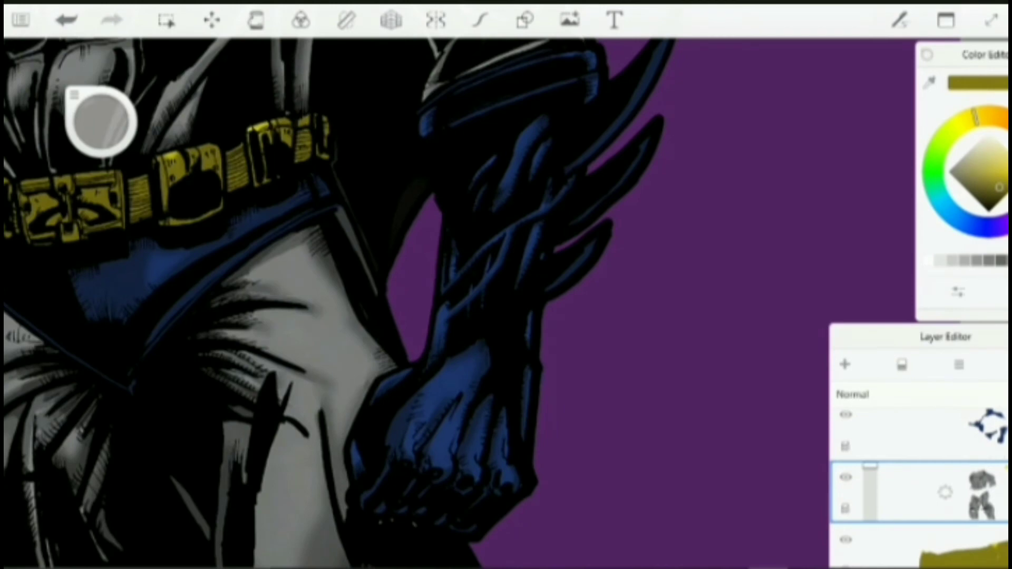
scroll(493, 373, "down", 6)
scroll(896, 468, "up", 2)
Make the dark cape layer active and soften the hard shading edges on the cape's upper folds
left_click(896, 470)
scroll(378, 375, "up", 4)
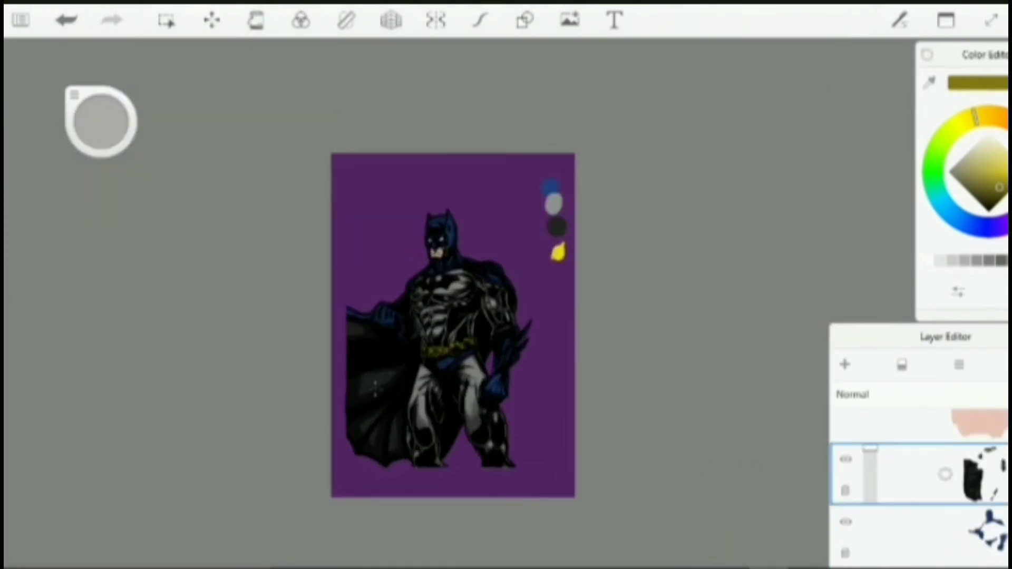
scroll(381, 105, "down", 3)
scroll(397, 261, "up", 5)
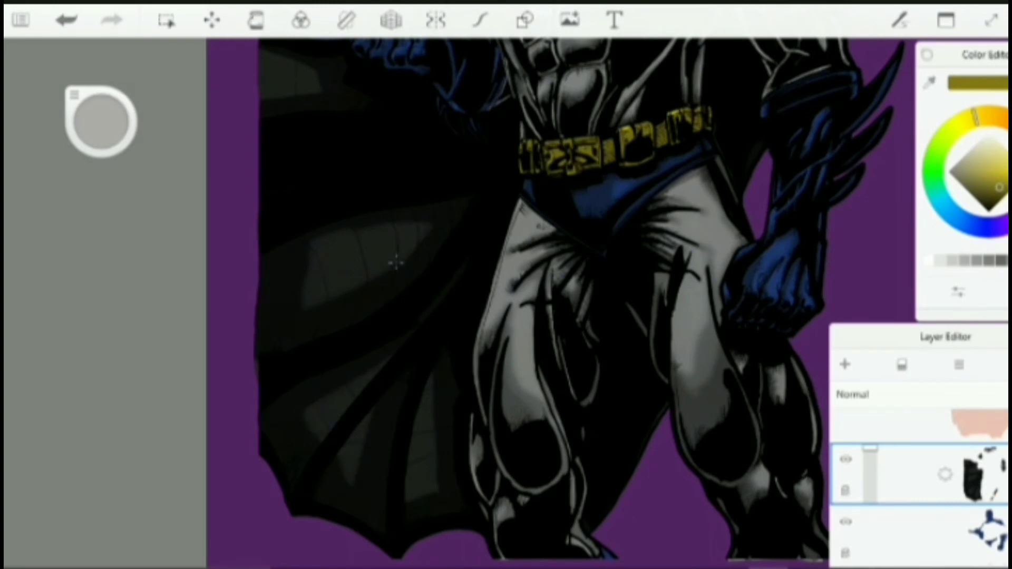
left_click_drag(579, 237, 743, 495)
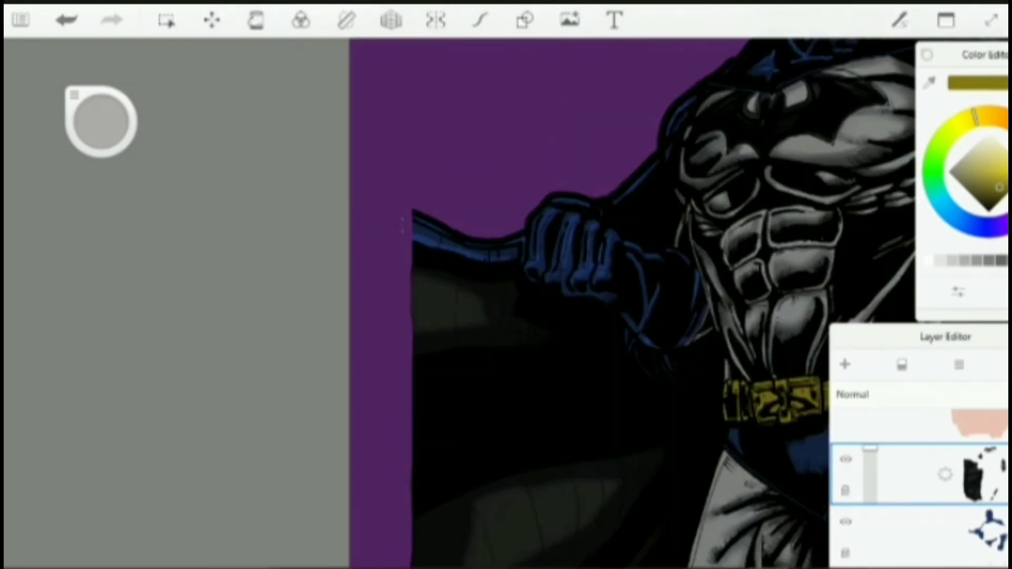
scroll(506, 300, "down", 3)
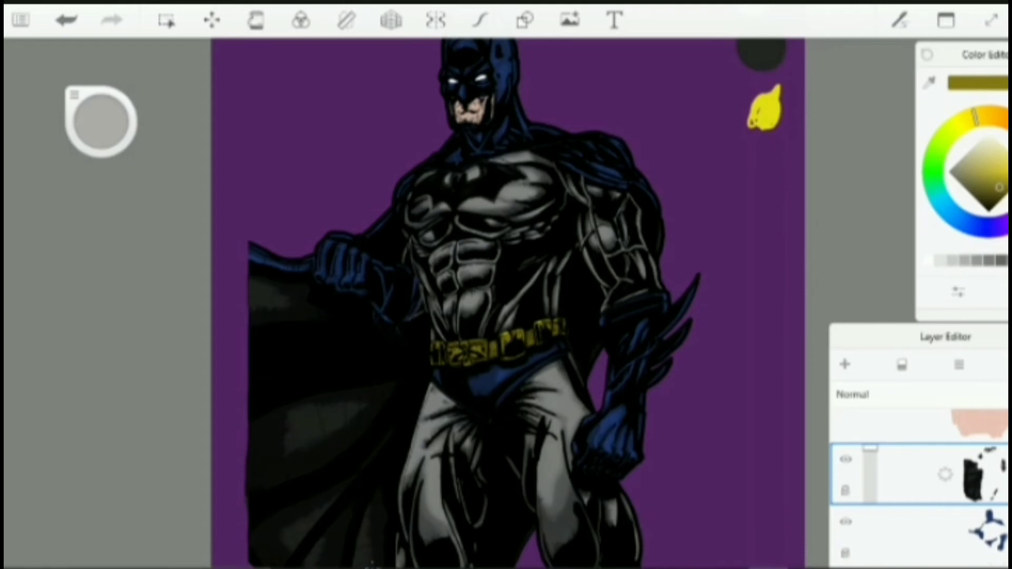
Adjust the blending brush and soften the remaining shading edges on the cape's lower folds
scroll(506, 300, "down", 2)
scroll(506, 300, "up", 4)
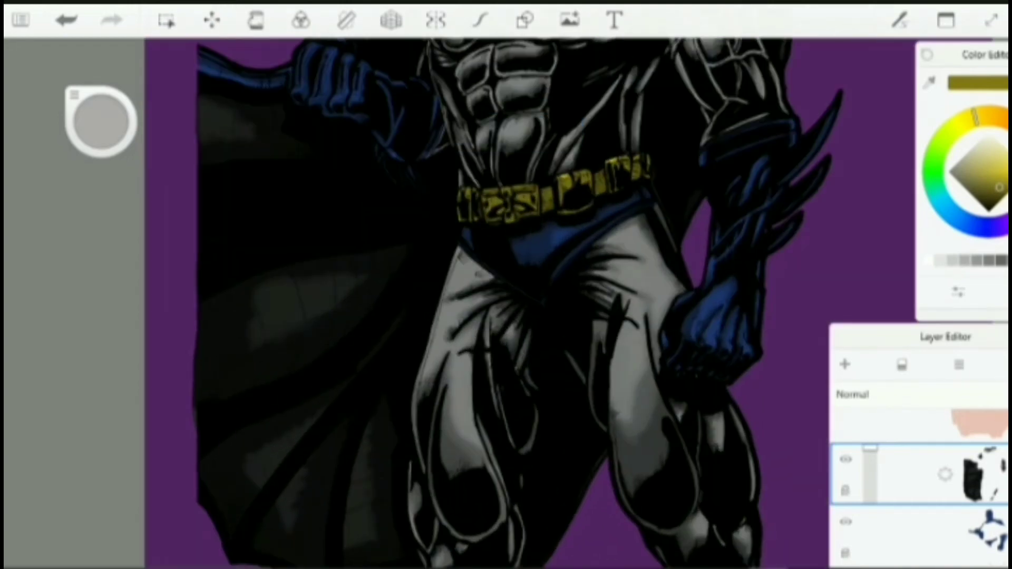
left_click(74, 94)
left_click_drag(149, 326, 172, 326)
left_click(73, 97)
scroll(506, 300, "down", 4)
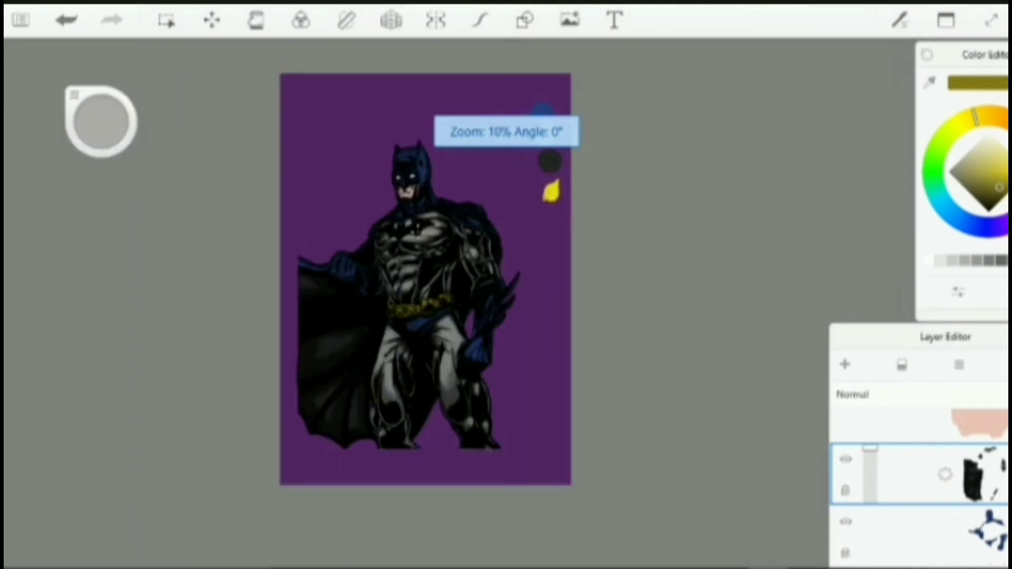
scroll(429, 300, "up", 1)
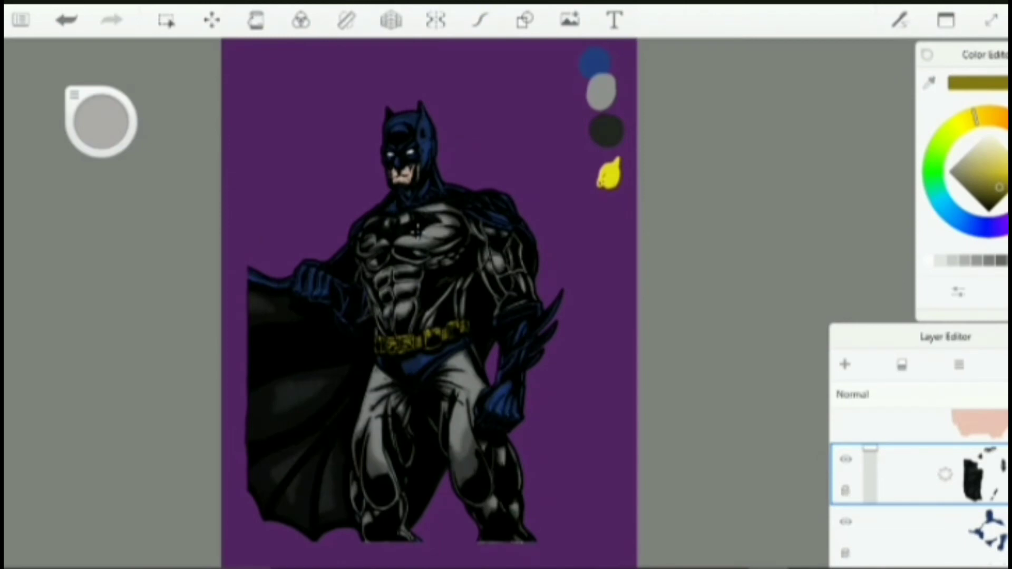
Make the skin layer active, lock its transparency, and recolour the exposed lower face light tan
left_click(922, 421)
scroll(417, 163, "up", 5)
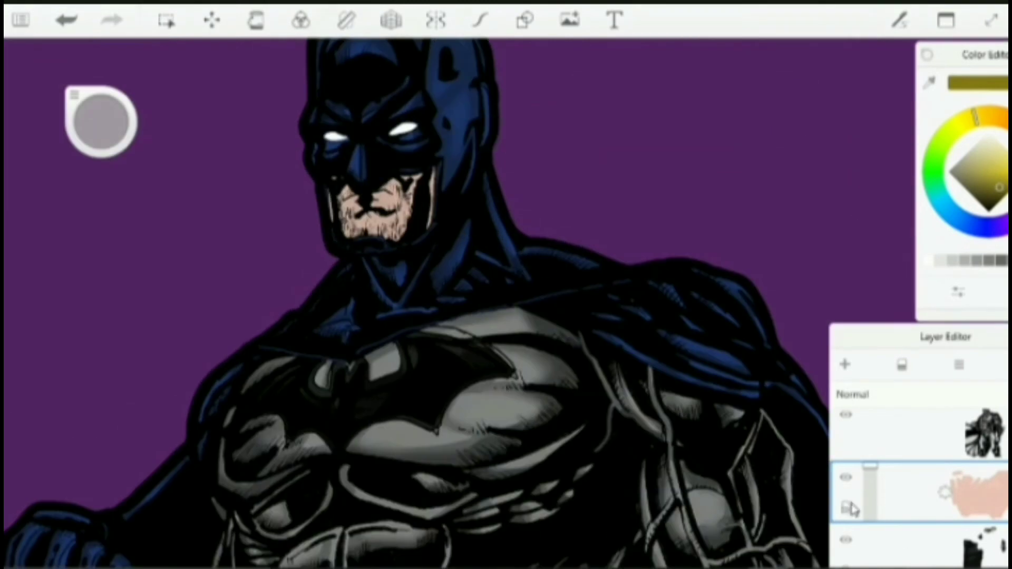
scroll(367, 248, "up", 3)
left_click(368, 249, "alt")
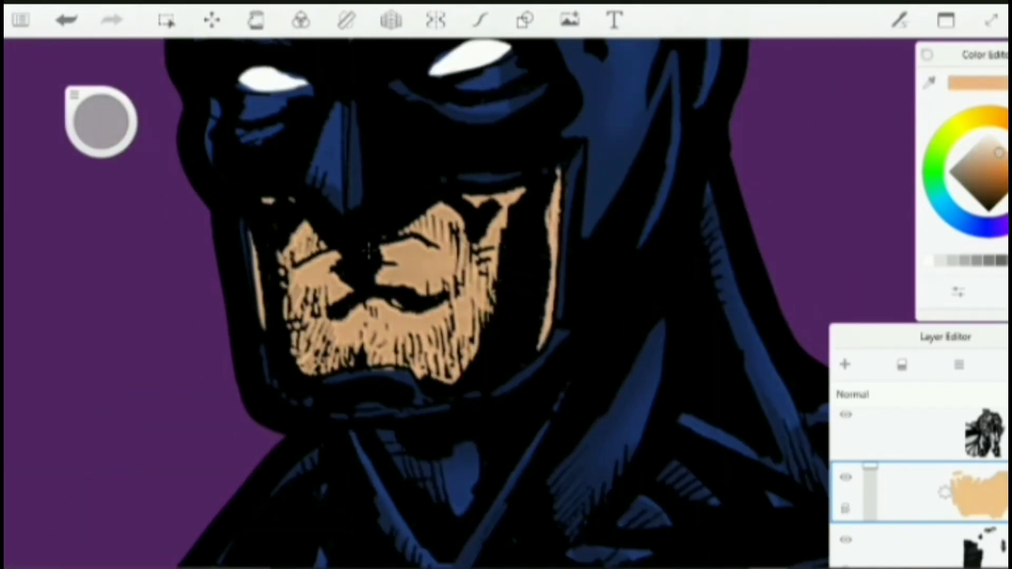
Shade the cheeks, the sides of the face and the area above the mouth with a darker orange-brown
left_click_drag(100, 122, 178, 129)
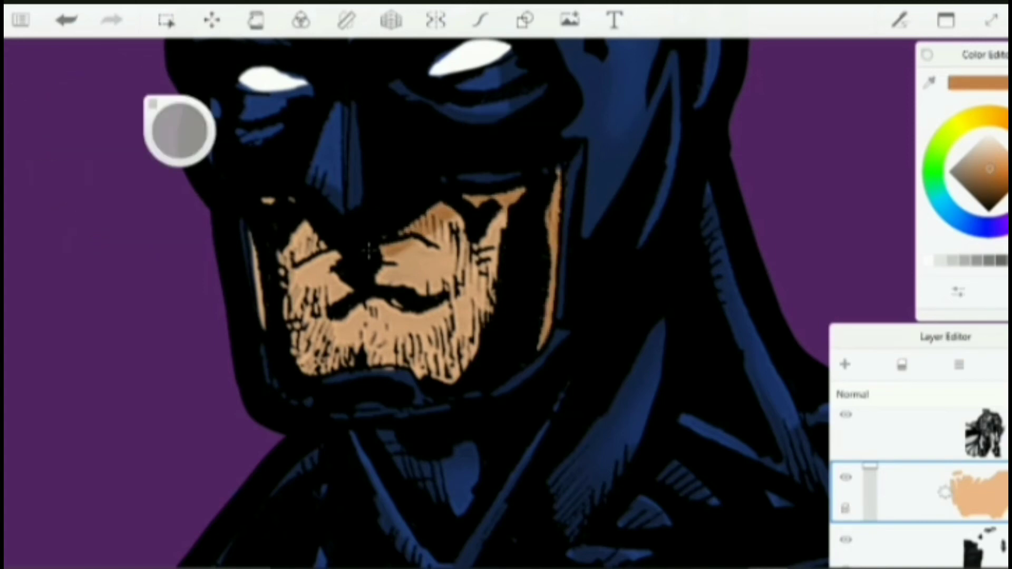
left_click_drag(258, 237, 389, 272)
left_click_drag(322, 295, 463, 301)
left_click_drag(295, 243, 474, 232)
left_click_drag(469, 285, 371, 253)
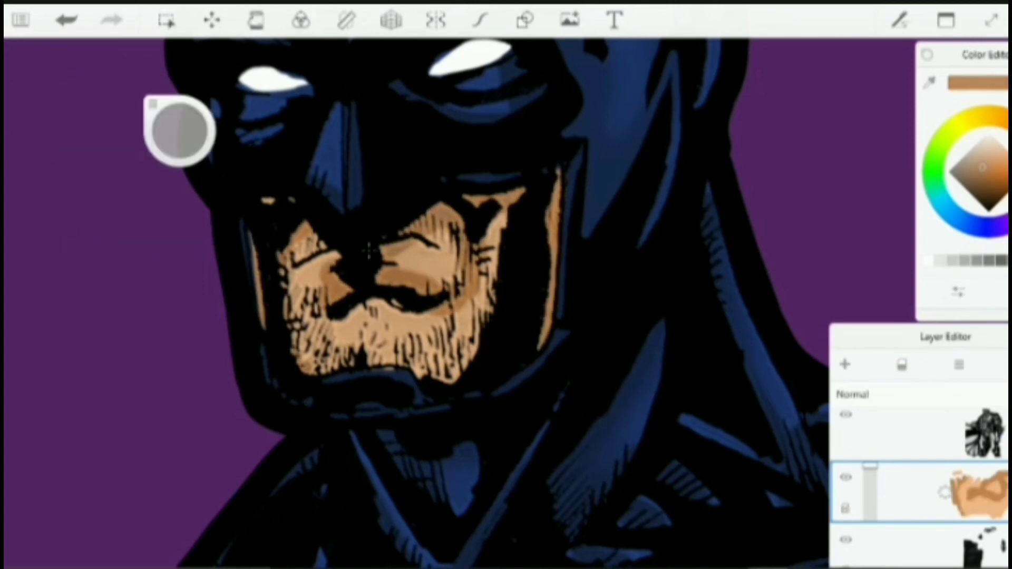
Deepen the cheek and upper-lip shading with brown and reddish-brown tones, and soften the transitions
left_click(371, 258, "alt")
left_click_drag(411, 268, 287, 237)
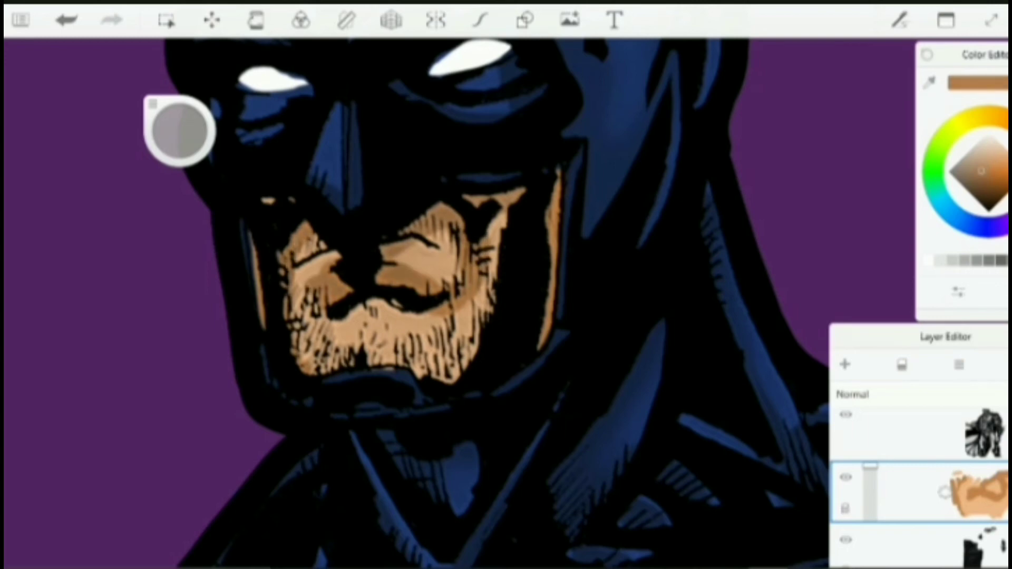
left_click(369, 252, "alt")
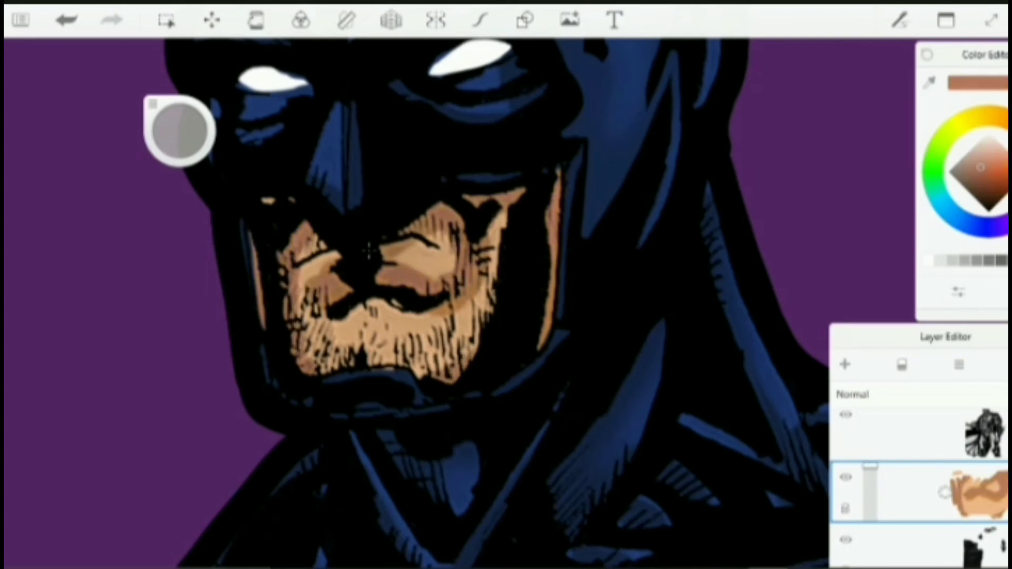
key("ctrl+z")
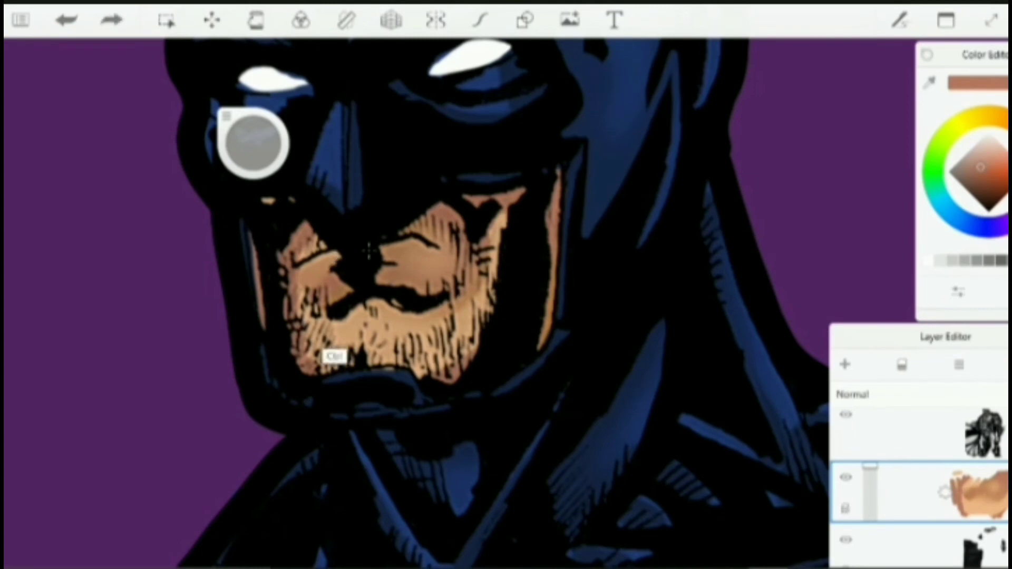
key("ctrl+y")
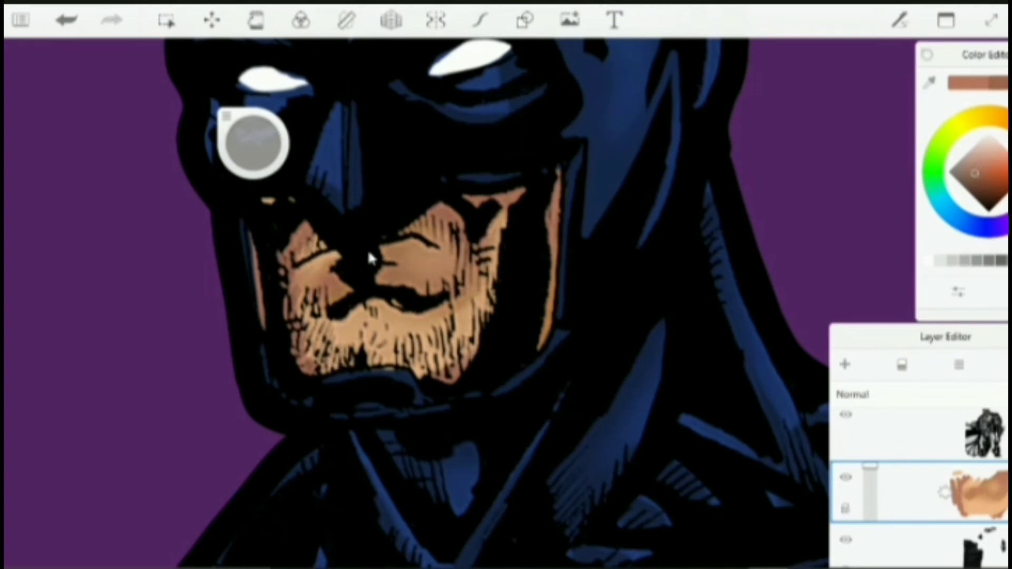
Darken the skin colour to a muted brown and shade the chin, jaw and stubble area
mouse_move(475, 321)
left_mouse_down()
mouse_move(448, 372)
mouse_move(298, 337)
mouse_move(369, 343)
left_mouse_up()
left_click_drag(295, 274, 464, 247)
left_click_drag(338, 340, 442, 327)
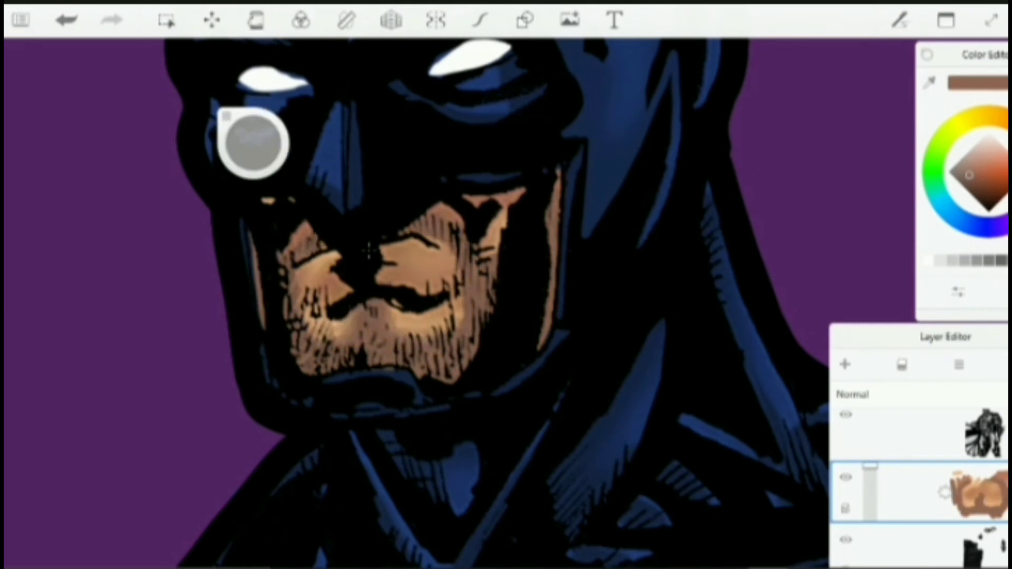
left_click_drag(253, 142, 253, 135)
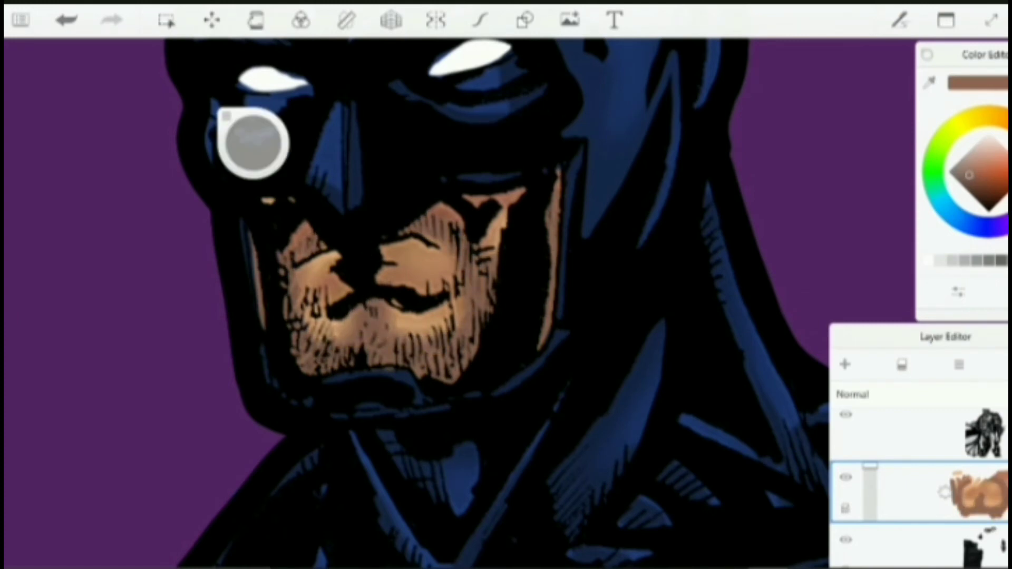
Darken the brown further and deepen the shading around the nose, mouth and chin
scroll(294, 266, "down", 5)
scroll(371, 232, "up", 5)
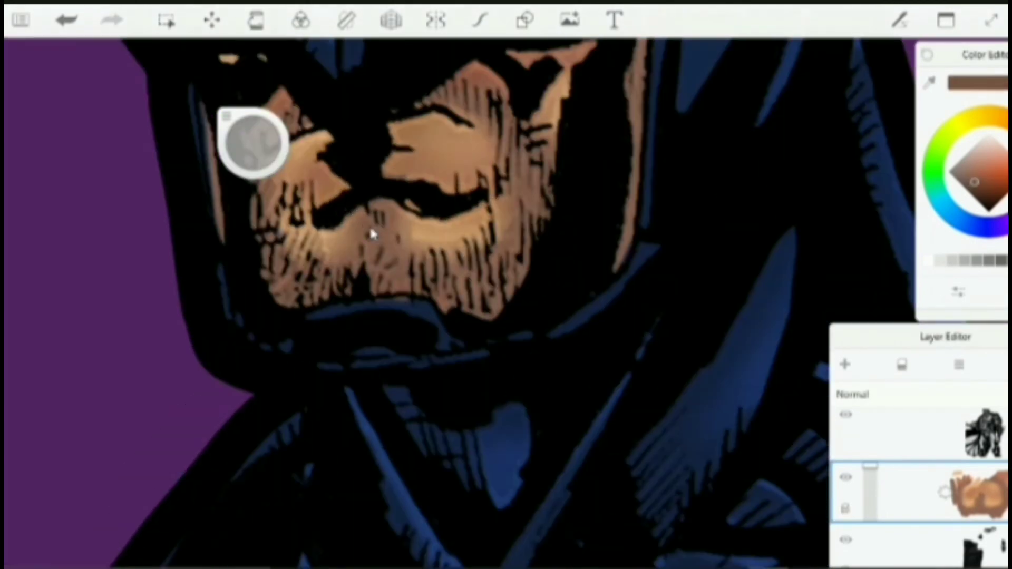
left_click_drag(225, 115, 25, 78)
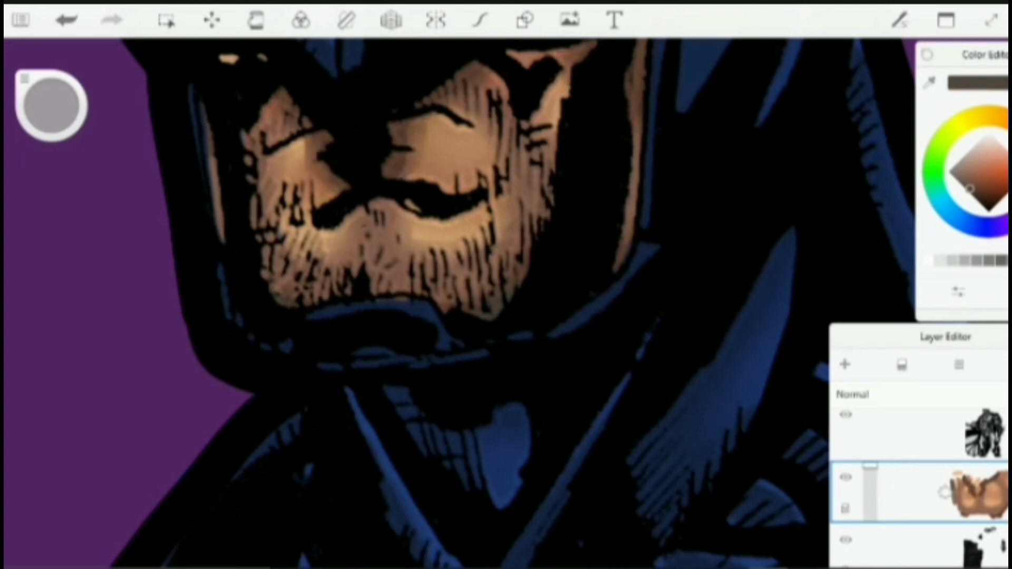
Add faint pale-yellow highlights to the chest emblem on a separate layer above the skin colour
scroll(414, 232, "down", 5)
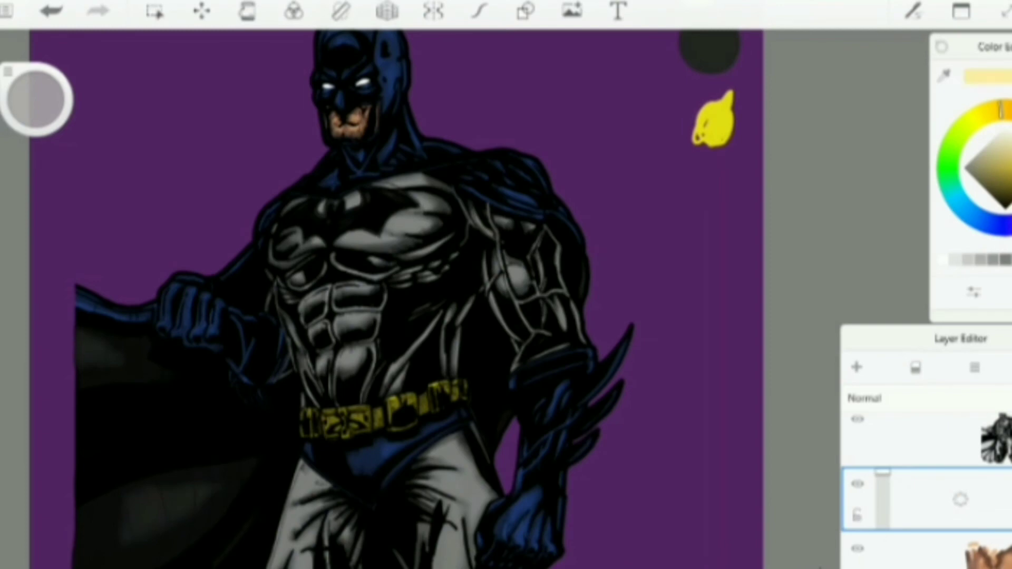
scroll(342, 222, "up", 5)
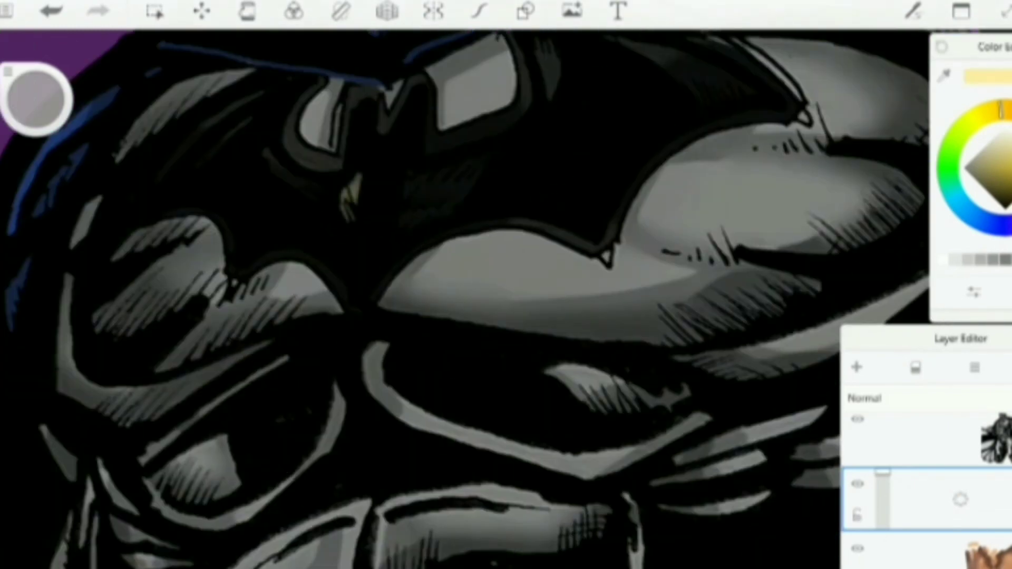
scroll(464, 295, "down", 5)
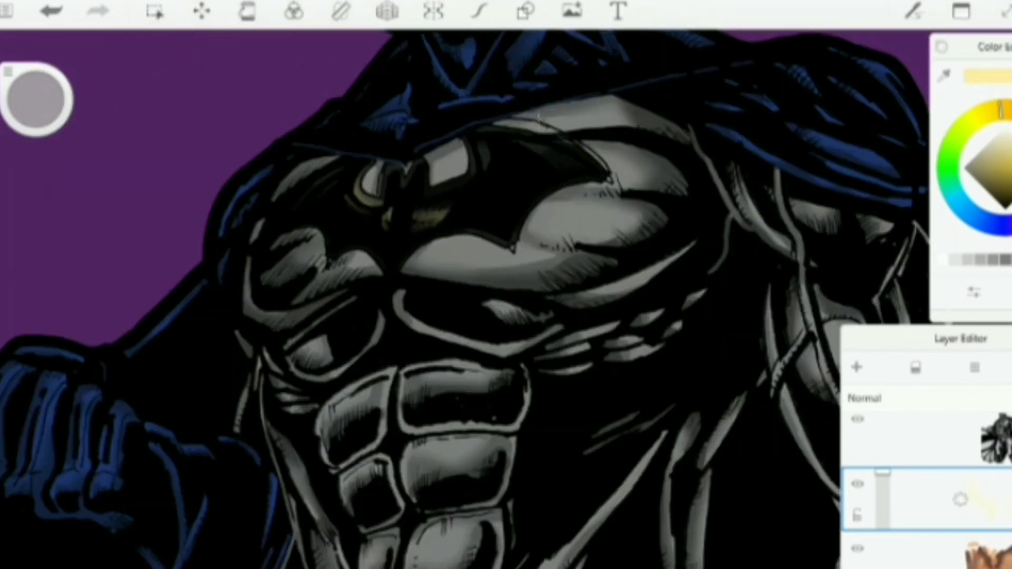
scroll(537, 153, "up", 2)
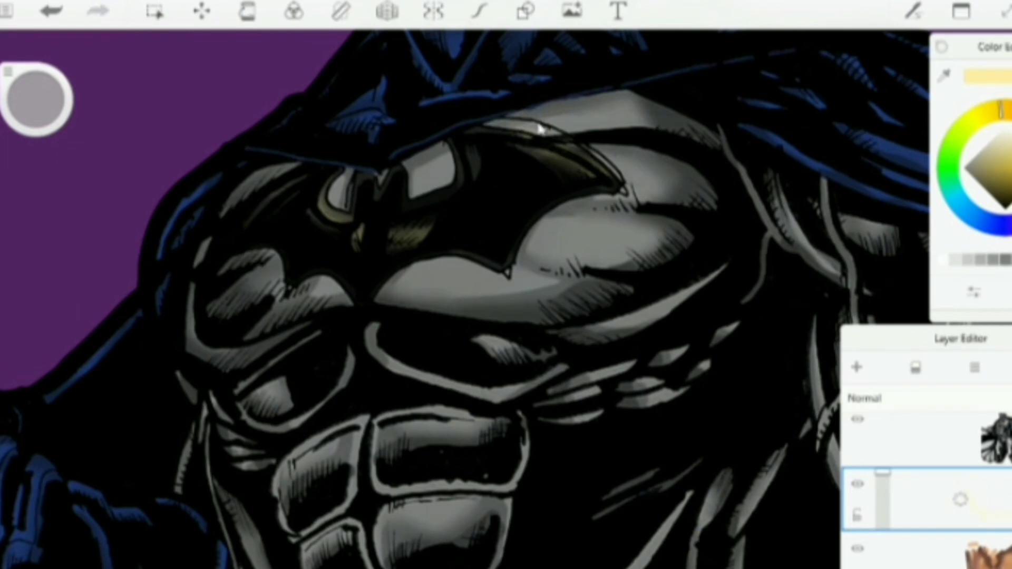
scroll(474, 263, "down", 5)
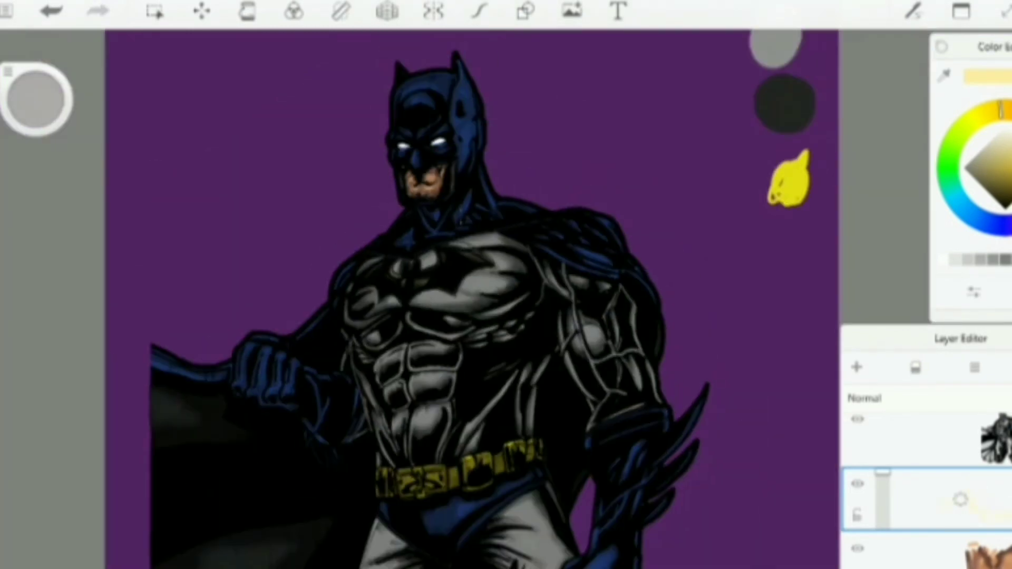
scroll(474, 263, "up", 4)
scroll(474, 264, "down", 1)
scroll(474, 264, "up", 2)
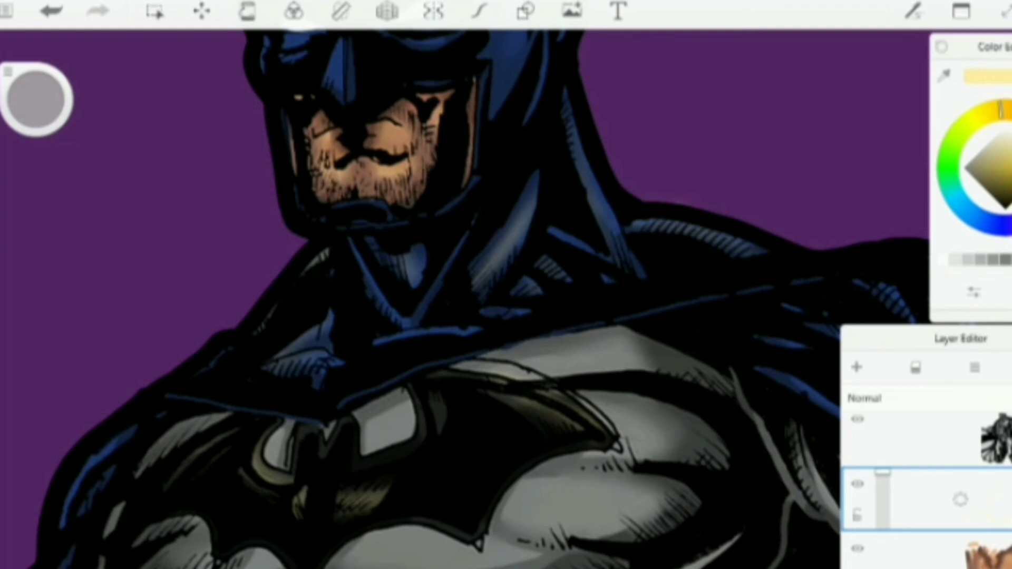
Brush soft pale-yellow highlights across the cowl's forehead and down its outer edge with a larger brush
scroll(439, 324, "down", 4)
scroll(411, 113, "up", 4)
key("bracketright")
mouse_move(327, 126)
left_mouse_down()
mouse_move(395, 100)
mouse_move(506, 108)
left_mouse_up()
left_click_drag(277, 301, 263, 434)
scroll(357, 311, "down", 5)
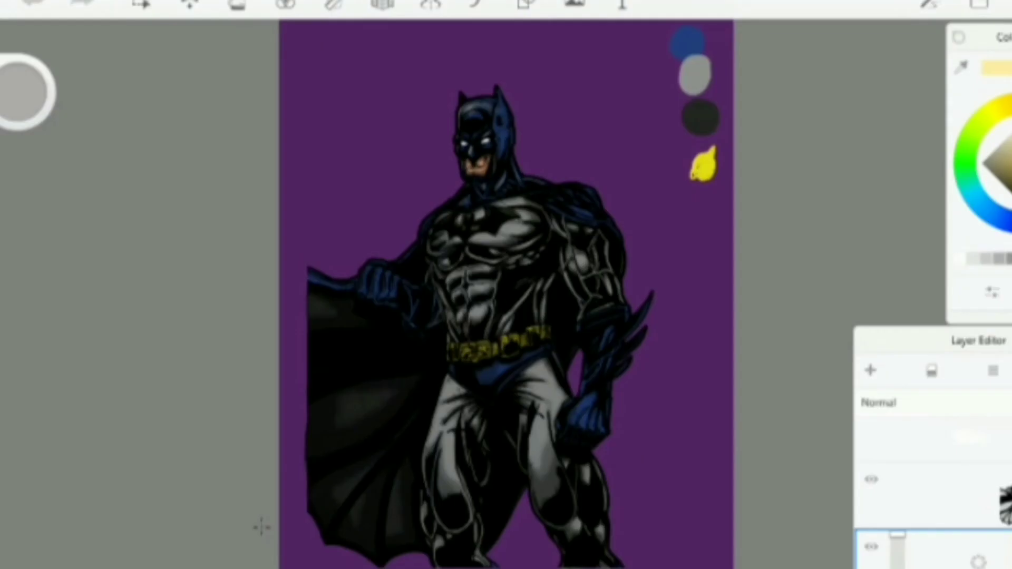
Add soft pale highlights to the lowered glove and forearm and to the blue trunks near the hip
scroll(565, 404, "up", 5)
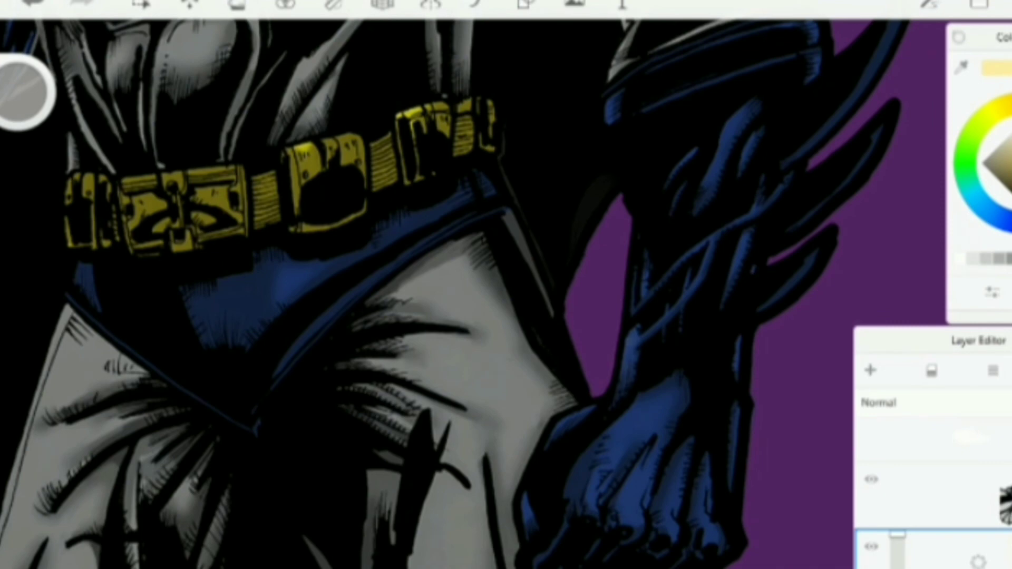
left_click_drag(612, 432, 677, 495)
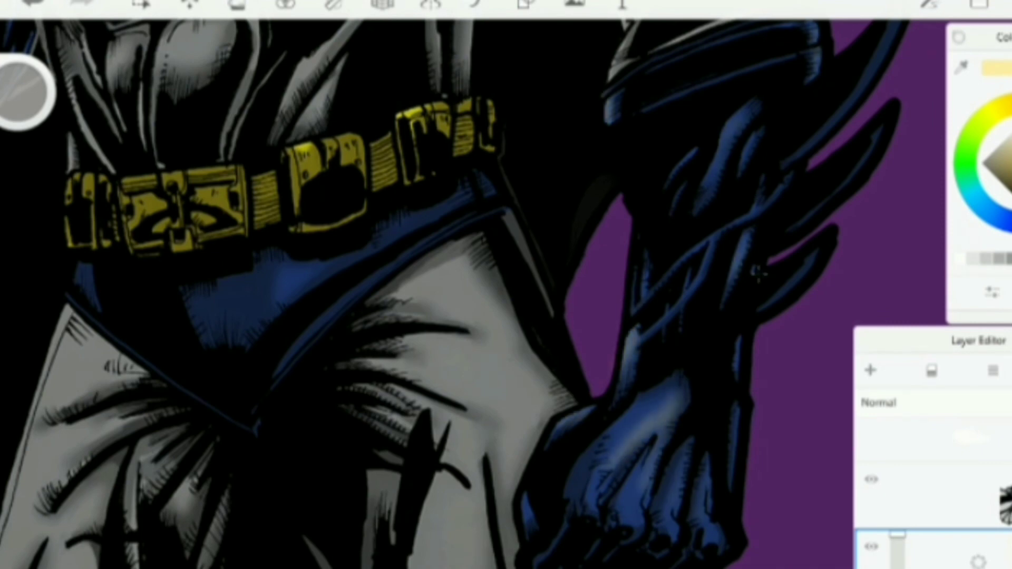
left_click_drag(486, 182, 502, 219)
scroll(635, 372, "down", 5)
scroll(309, 179, "up", 4)
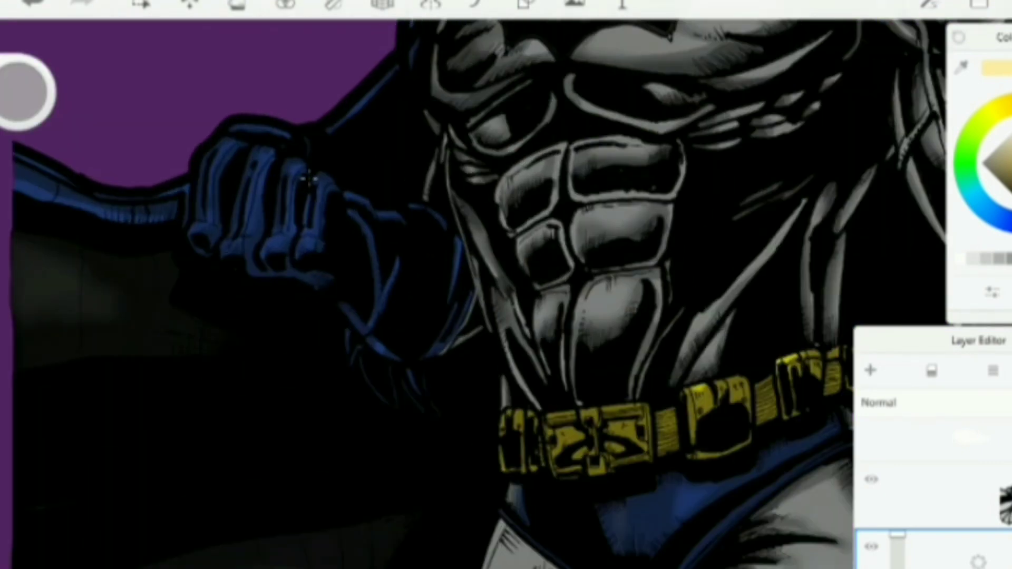
Lighten the raised fist and the folds of the spread cape with soft pale-yellow strokes
left_click_drag(200, 205, 224, 140)
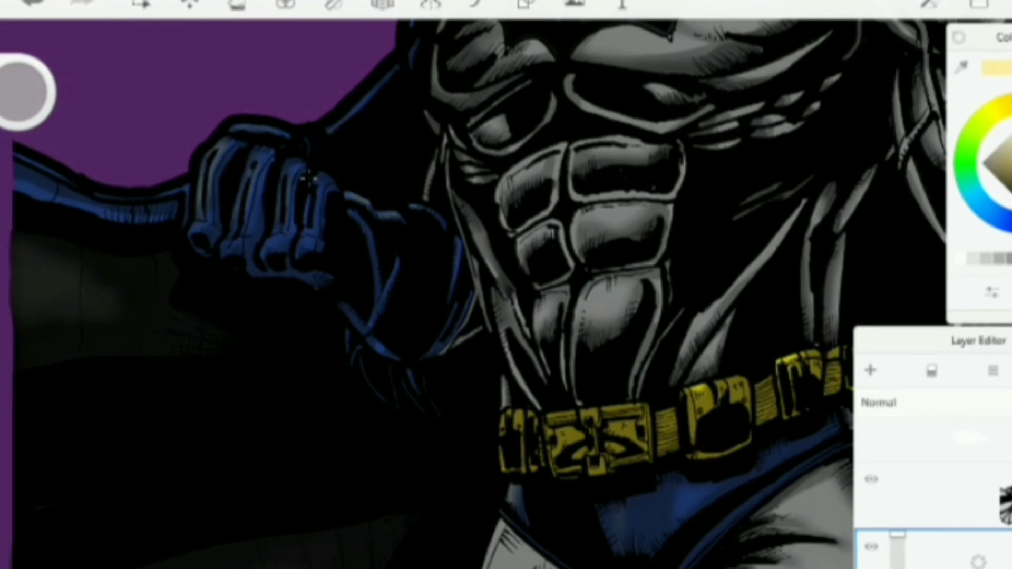
left_click_drag(21, 185, 69, 200)
left_click_drag(86, 248, 86, 335)
left_click_drag(139, 323, 139, 354)
scroll(506, 292, "down", 5)
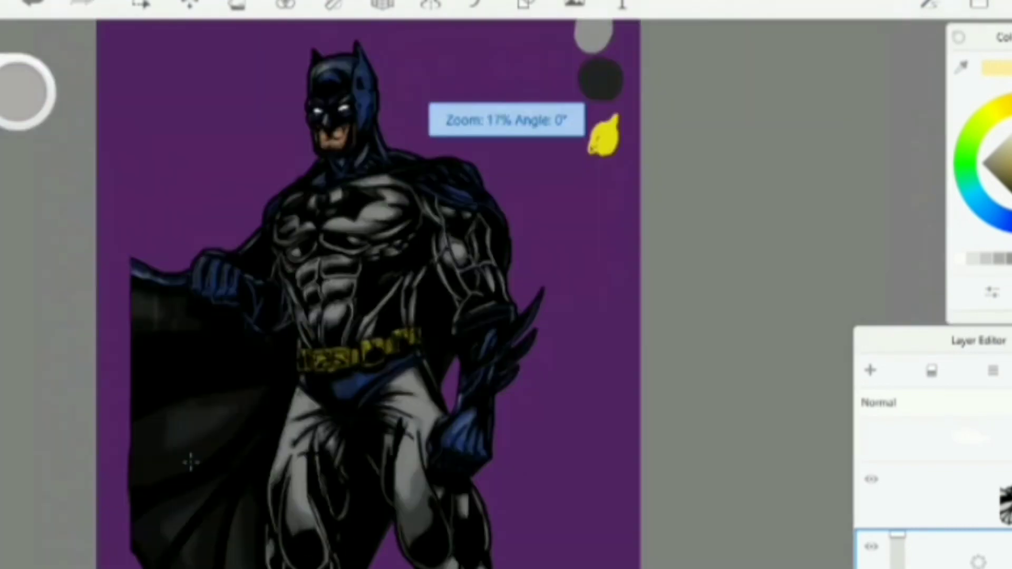
scroll(339, 429, "up", 5)
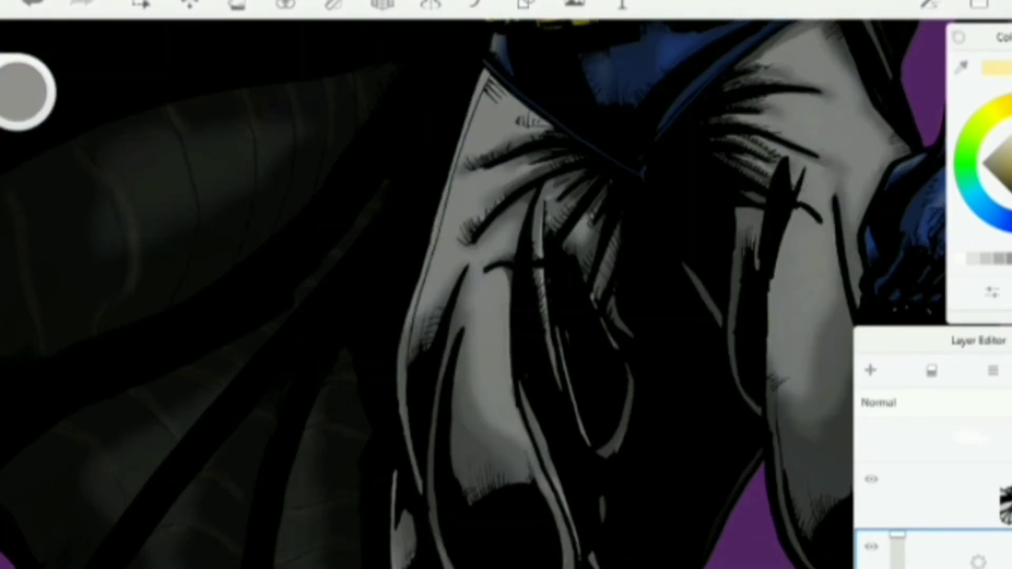
scroll(506, 293, "down", 5)
left_click(964, 158)
scroll(338, 91, "up", 5)
mouse_move(463, 211)
left_mouse_down()
mouse_move(427, 442)
mouse_move(426, 390)
left_mouse_up()
key("ctrl+z")
key("ctrl+z")
Change the highlight colour to bright yellow and paint along the cowl's ear, side and back edge
left_click(990, 113)
left_click_drag(477, 189, 427, 406)
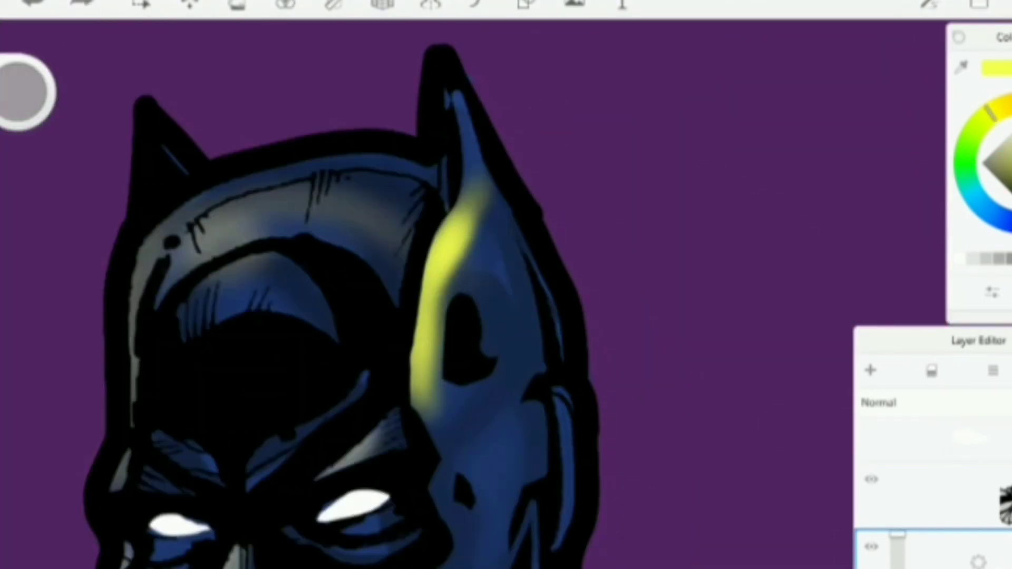
left_click_drag(453, 95, 448, 496)
mouse_move(474, 211)
left_mouse_down()
mouse_move(584, 398)
mouse_move(738, 416)
left_mouse_up()
Extend the yellow rim light along the neck and upper shoulder, and fill out the side of the cowl
scroll(583, 398, "down", 3)
scroll(506, 292, "up", 2)
left_click_drag(616, 387, 743, 419)
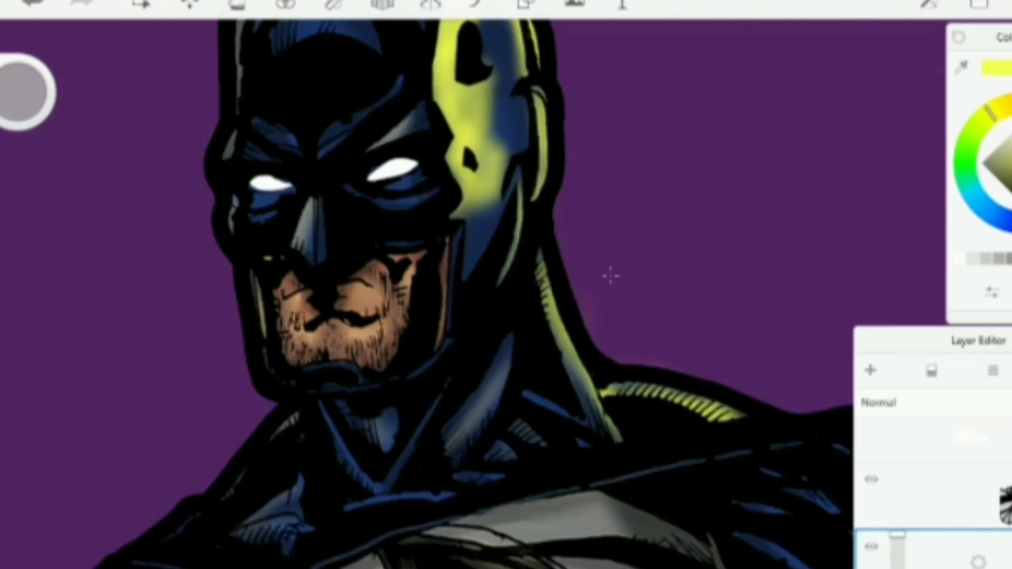
scroll(582, 203, "down", 5)
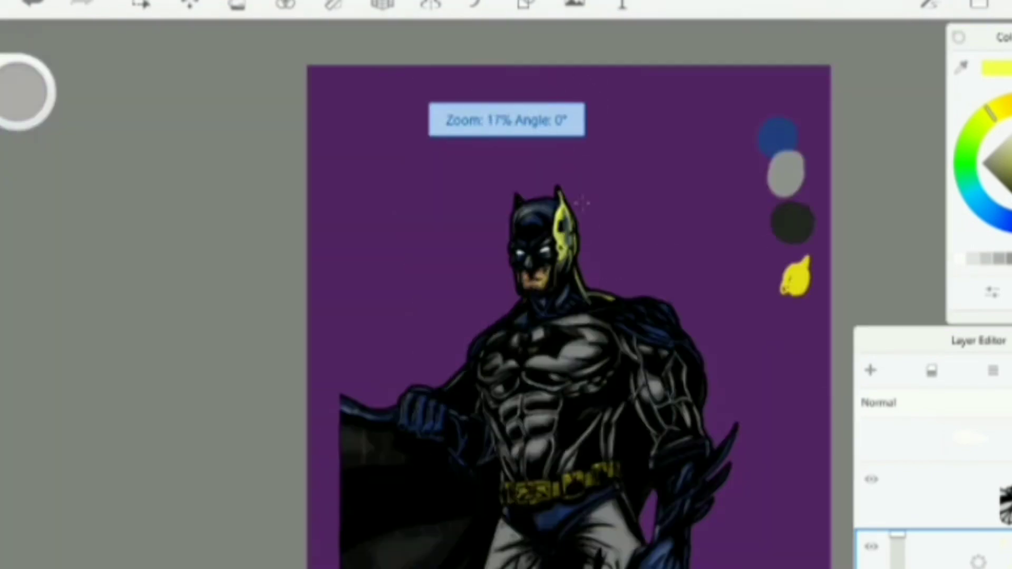
scroll(582, 203, "up", 8)
mouse_move(453, 79)
left_mouse_down()
mouse_move(448, 500)
mouse_move(400, 243)
mouse_move(474, 79)
left_mouse_up()
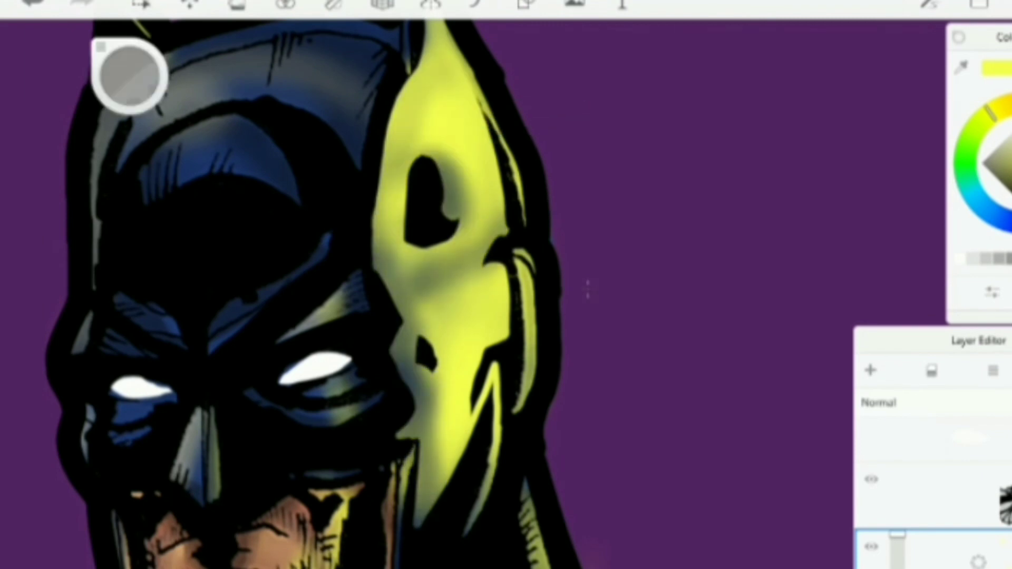
Paint yellow rim highlights along the caped shoulder and the outer edge of the upper arm
scroll(587, 289, "down", 5)
scroll(587, 290, "up", 3)
left_click_drag(375, 79, 447, 158)
mouse_move(466, 194)
left_mouse_down()
mouse_move(518, 270)
mouse_move(519, 377)
left_mouse_up()
mouse_move(469, 266)
left_mouse_down()
mouse_move(490, 374)
mouse_move(526, 472)
left_mouse_up()
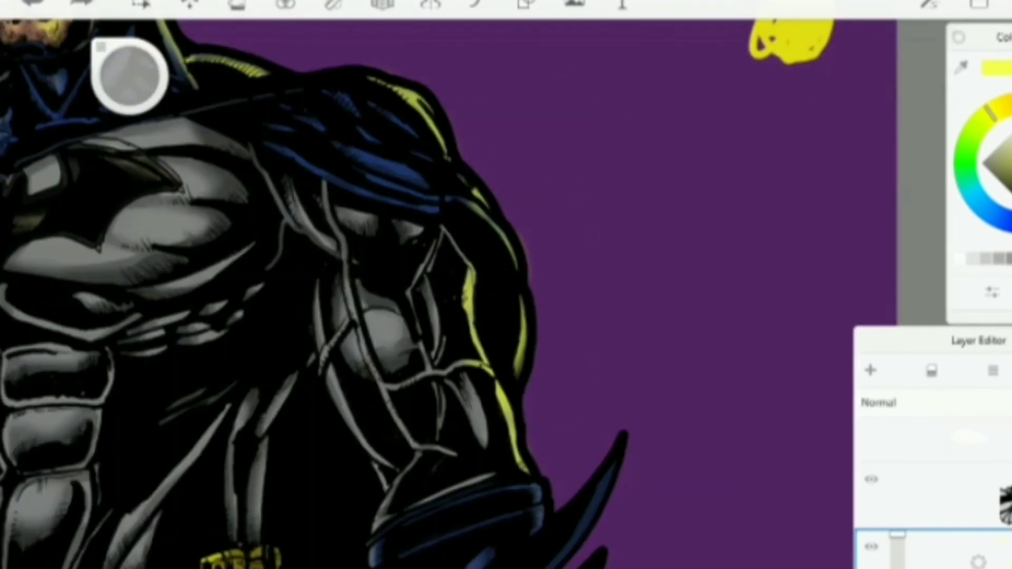
Highlight the lowered arm's gauntlet cuff, its fins and the forearm folds in yellow
scroll(588, 290, "down", 3)
scroll(587, 289, "up", 5)
left_click_drag(437, 69, 451, 129)
left_click_drag(432, 181, 527, 205)
left_click_drag(630, 169, 554, 295)
left_click_drag(601, 311, 561, 369)
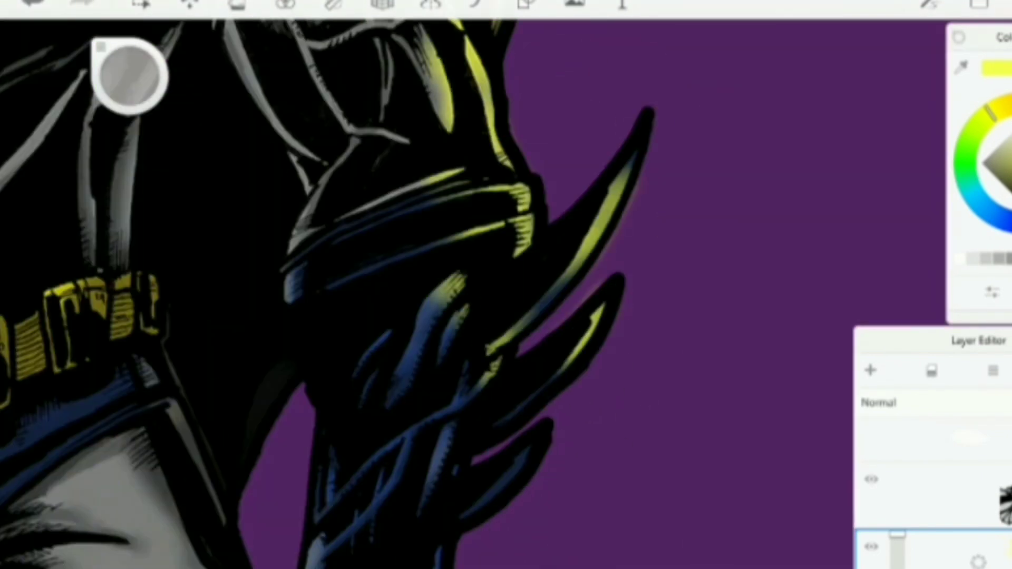
left_click_drag(558, 284, 506, 417)
left_click_drag(456, 380, 426, 496)
Paint yellow highlights on the outer thigh, side and calf of the leg below the lowered fist
scroll(588, 289, "down", 3)
scroll(587, 289, "up", 3)
left_click_drag(322, 226, 369, 422)
left_click_drag(363, 482, 348, 553)
left_click_drag(300, 240, 284, 321)
left_click_drag(224, 219, 210, 243)
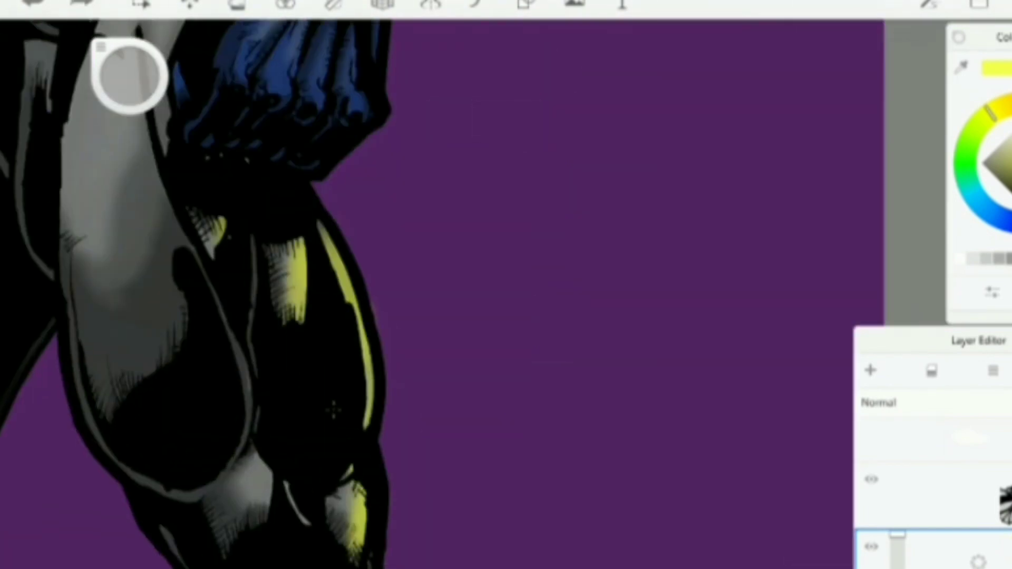
scroll(588, 290, "up", 1)
left_click_drag(312, 466, 351, 540)
left_click(916, 568)
left_click(894, 568)
left_click(639, 522)
Add yellow highlights to the inner edges of the cape-side leg, along its thigh, knee and shin
scroll(640, 521, "down", 5)
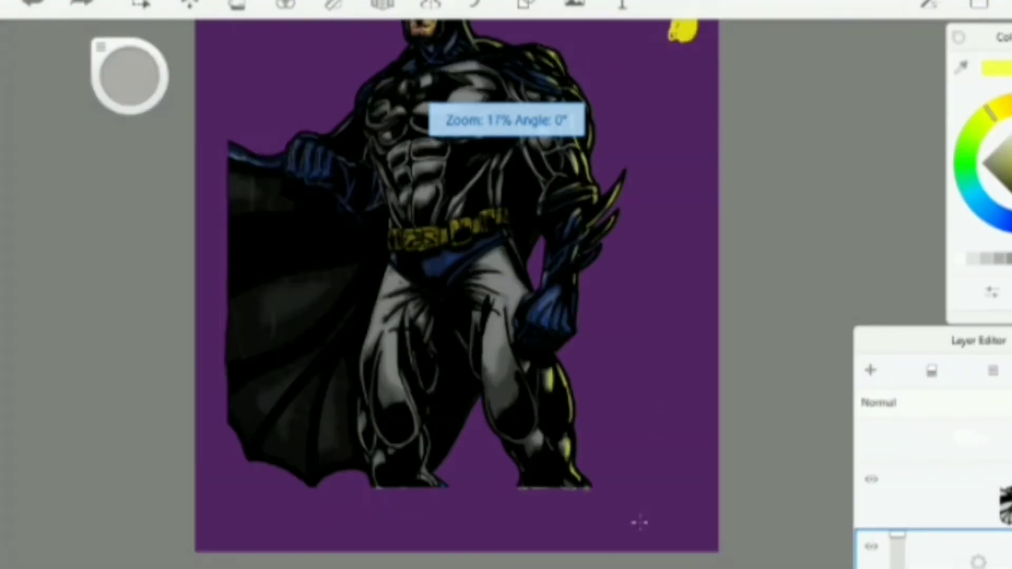
scroll(639, 521, "up", 5)
left_click_drag(443, 505, 338, 222)
left_click_drag(295, 32, 263, 232)
scroll(580, 490, "down", 3)
scroll(580, 490, "up", 4)
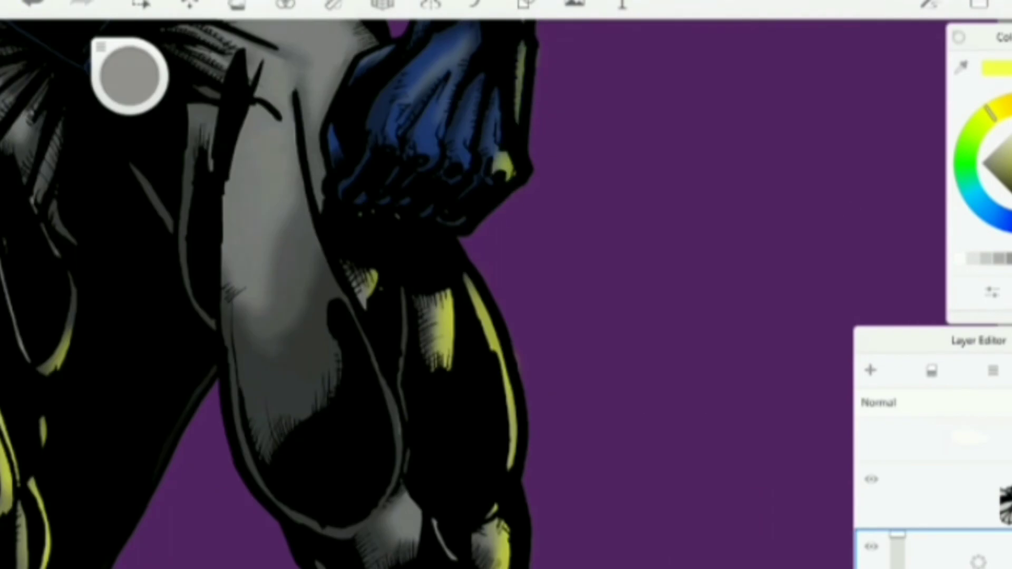
Highlight the side of the torso, the hip of the trunks and the cape edge beside the waist in yellow
scroll(580, 490, "down", 3)
scroll(580, 490, "up", 2)
scroll(580, 490, "down", 2)
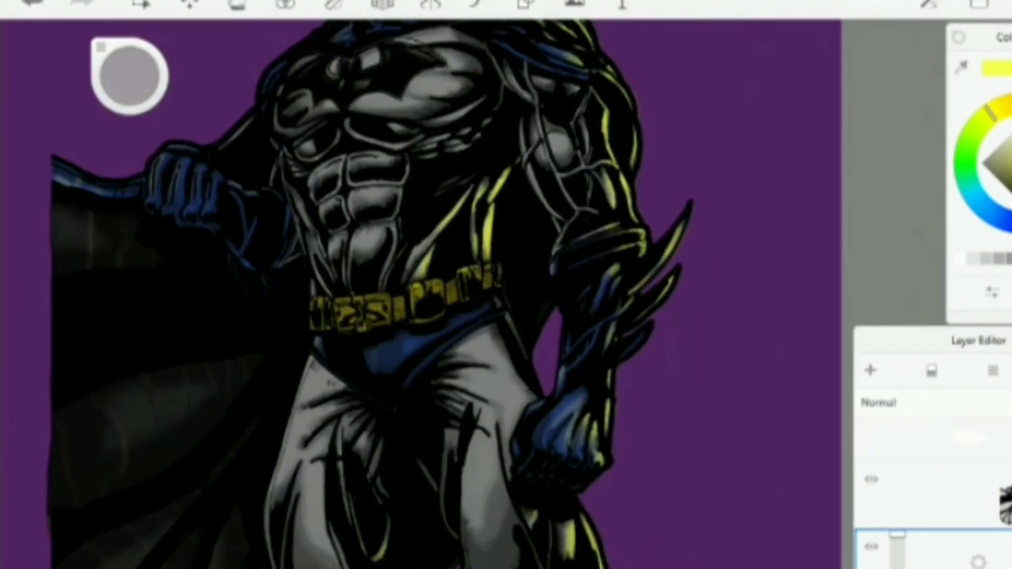
scroll(505, 295, "up", 3)
scroll(506, 295, "down", 2)
scroll(506, 295, "up", 3)
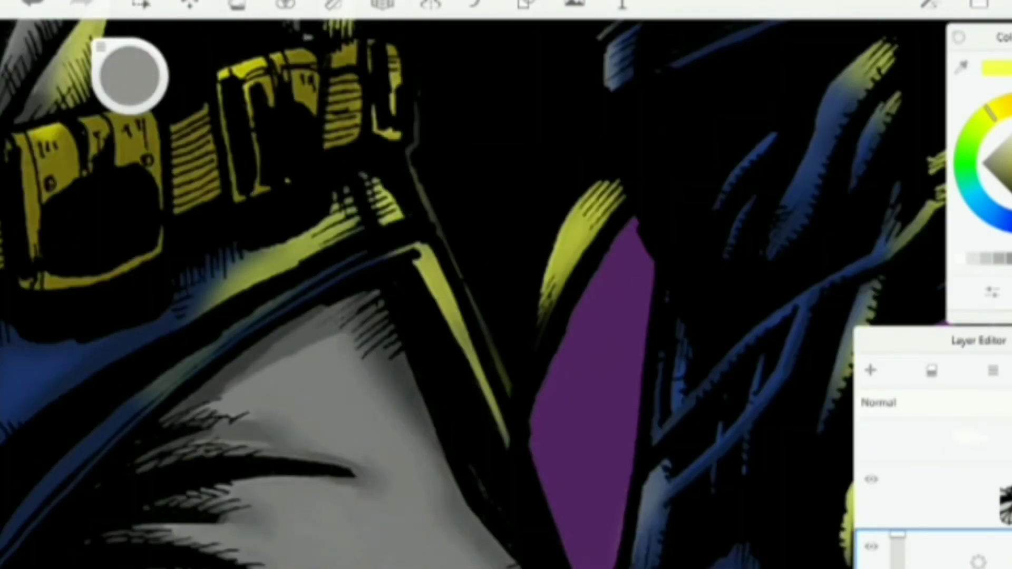
Add yellow highlights to the chest emblem and along the edges of the chest muscles
scroll(505, 295, "down", 3)
scroll(506, 296, "up", 4)
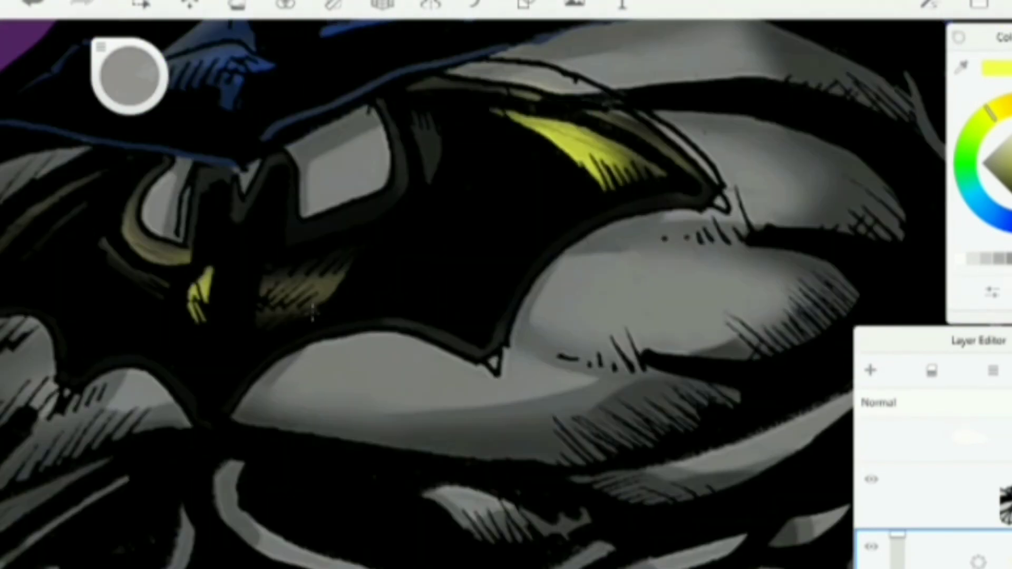
left_click_drag(729, 524, 481, 366)
left_click_drag(667, 190, 390, 337)
left_click_drag(600, 123, 535, 182)
left_click_drag(314, 411, 179, 453)
left_click_drag(269, 475, 276, 564)
Paint yellow highlights on the abdominal muscles and waist, and touch up the legs and inner cape edge
scroll(481, 366, "down", 3)
scroll(506, 295, "up", 3)
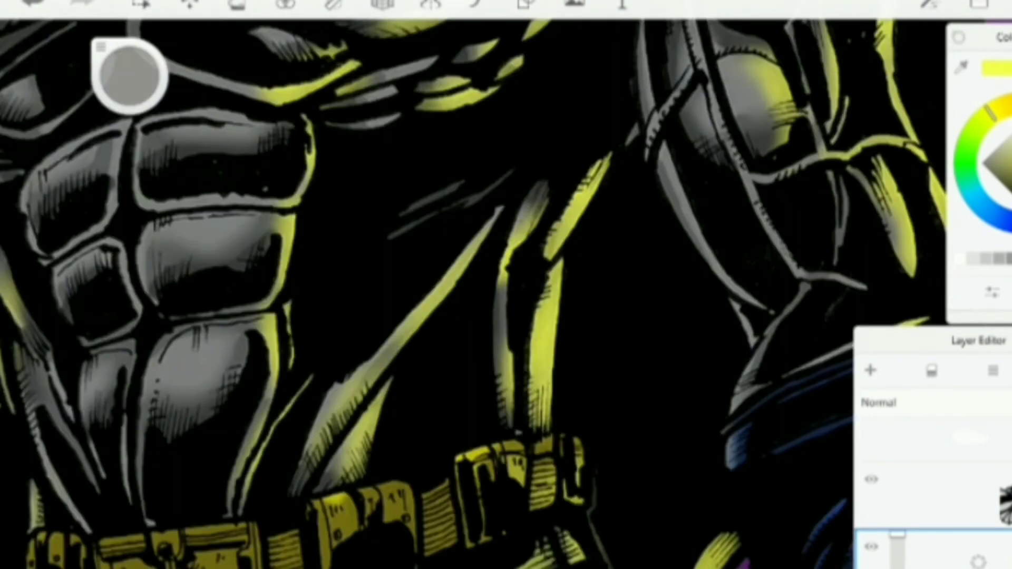
scroll(506, 295, "down", 2)
left_click_drag(505, 158, 506, 422)
scroll(506, 295, "down", 3)
scroll(506, 295, "up", 4)
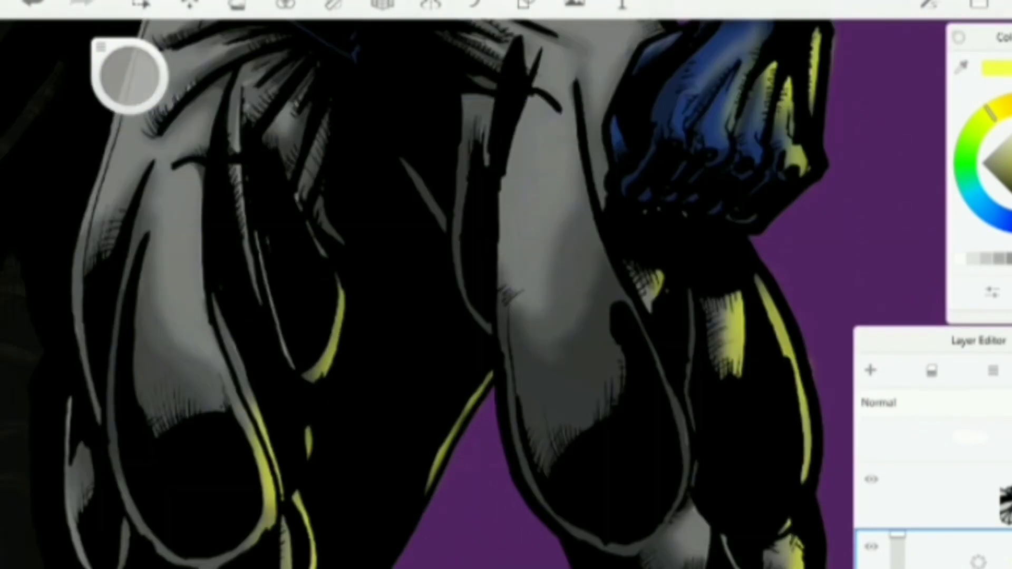
scroll(506, 295, "down", 3)
scroll(506, 295, "up", 3)
scroll(506, 295, "down", 4)
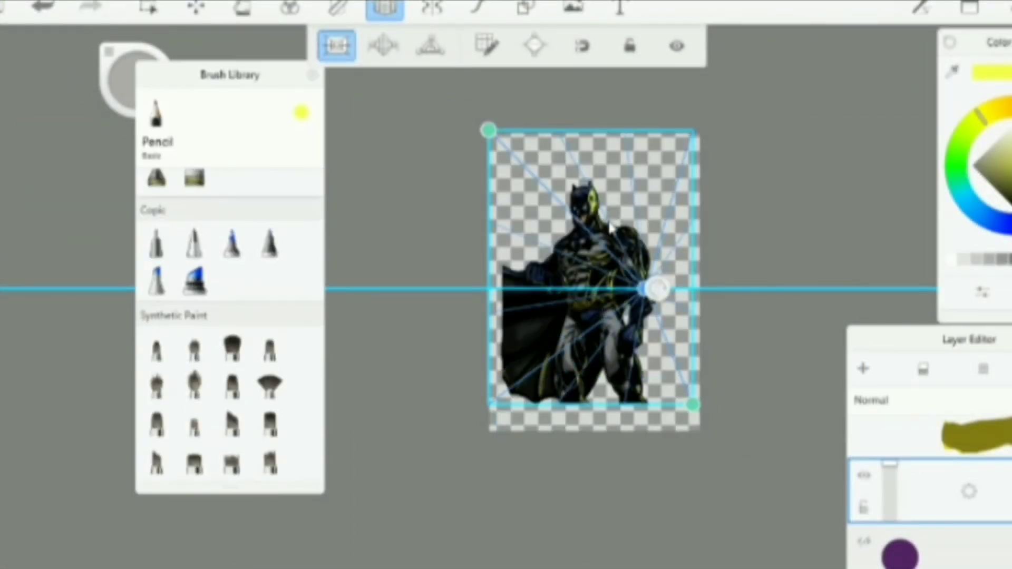
Block in grey building shapes on both sides of the figure with a Synthetic Paint brush, and slightly tilt the perspective guide's horizon
scroll(232, 316, "down", 3)
left_click(233, 264)
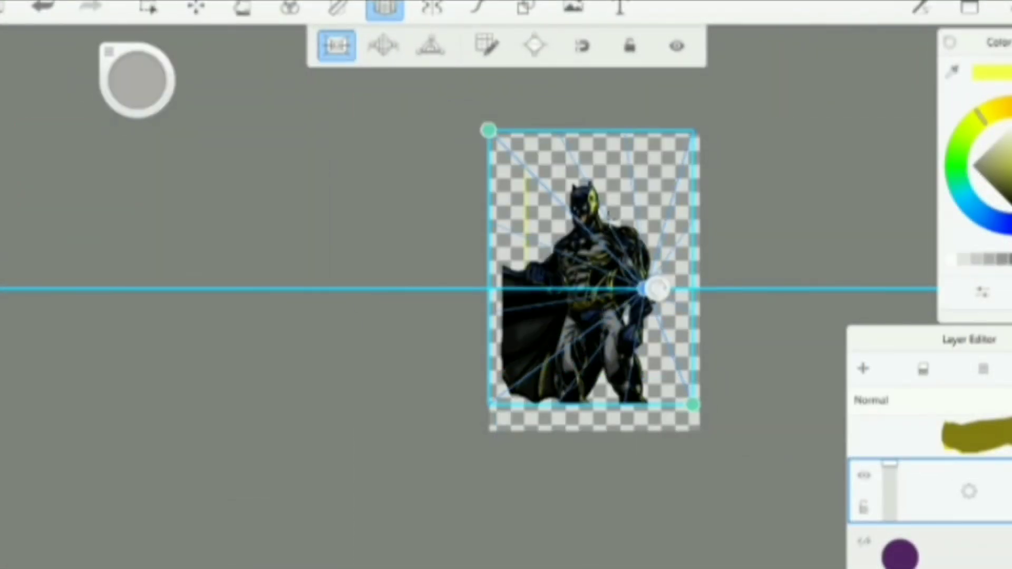
key("ctrl+z")
left_click(194, 354)
mouse_move(503, 138)
left_mouse_down()
mouse_move(504, 416)
mouse_move(530, 266)
left_mouse_up()
left_click_drag(677, 174, 671, 274)
left_click_drag(657, 289, 671, 289)
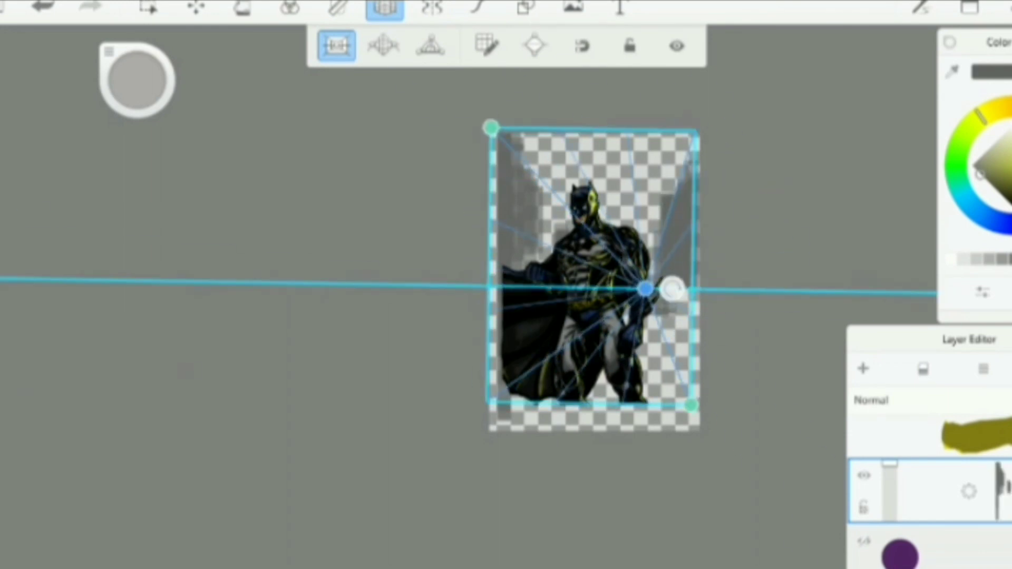
Darken and extend the building masses on both sides of the figure with dark grey and near-black vertical strokes
left_click_drag(494, 156, 494, 343)
mouse_move(522, 169)
left_mouse_down()
mouse_move(527, 271)
mouse_move(545, 269)
left_mouse_up()
left_click_drag(669, 190, 674, 303)
left_click_drag(493, 119, 494, 329)
left_click_drag(679, 272, 685, 384)
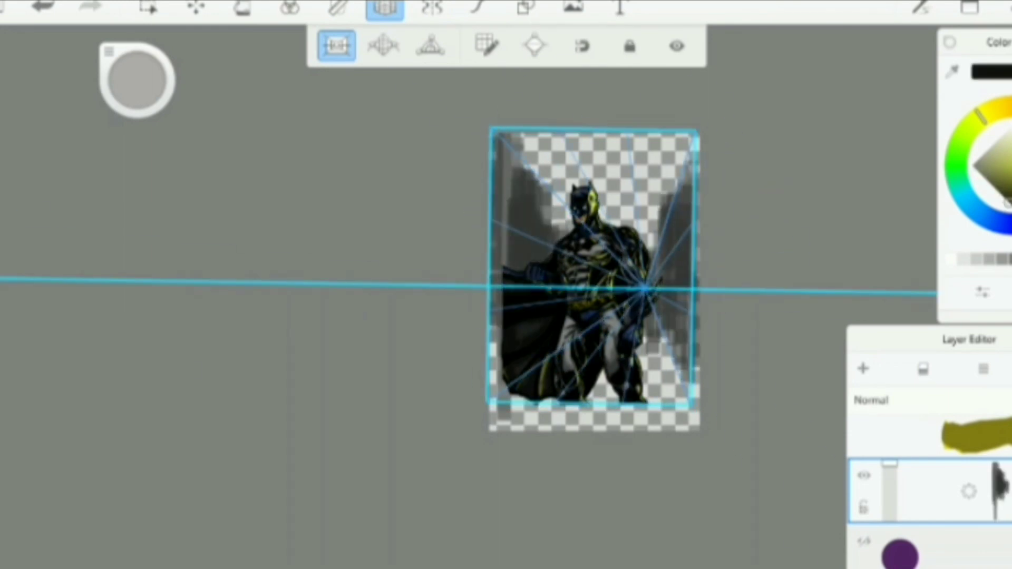
left_click_drag(669, 237, 685, 293)
left_click_drag(496, 237, 495, 353)
Paint the lower background and the ground beneath the figure with near-black strokes following the perspective
left_click_drag(659, 295, 685, 406)
left_click_drag(506, 348, 527, 432)
left_click_drag(633, 401, 675, 432)
left_click_drag(574, 401, 569, 432)
left_click_drag(680, 369, 695, 432)
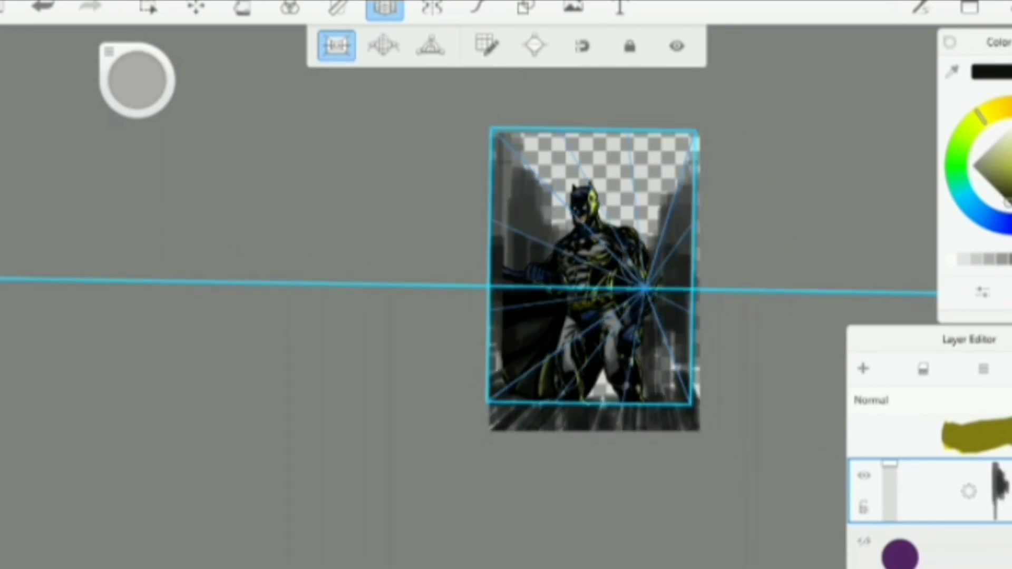
Define separate dark towers in the skyline behind the figure and darken the buildings along both canvas edges
left_click_drag(527, 164, 558, 206)
left_click_drag(669, 179, 680, 222)
left_click_drag(522, 164, 527, 268)
left_click_drag(664, 195, 669, 326)
left_click_drag(558, 203, 561, 248)
left_click_drag(659, 332, 675, 398)
left_click_drag(691, 132, 693, 403)
left_click_drag(496, 316, 496, 390)
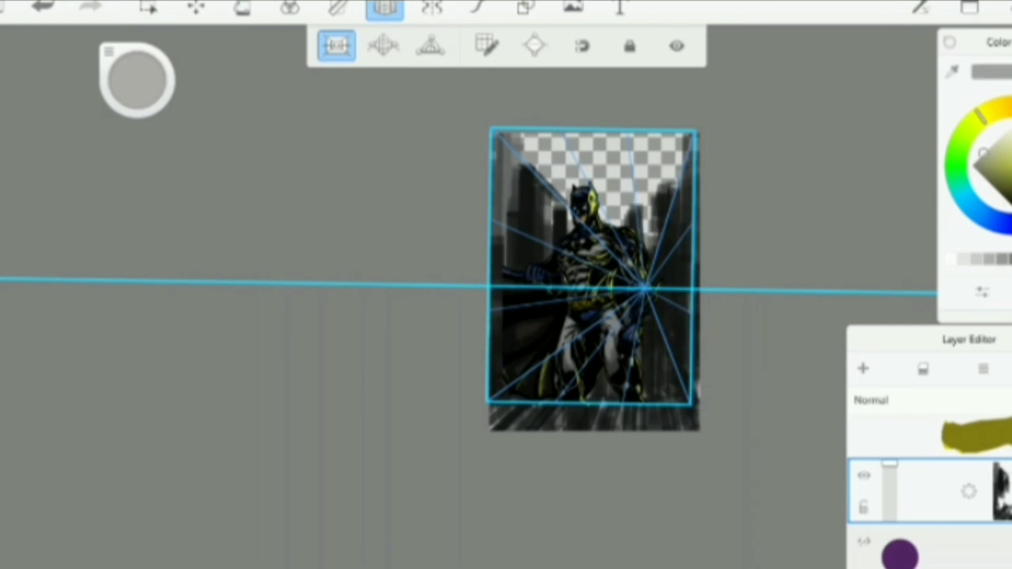
Paint light blue vertical window lines down the tall tower left of the figure, and turn off the perspective guide
scroll(533, 191, "up", 5)
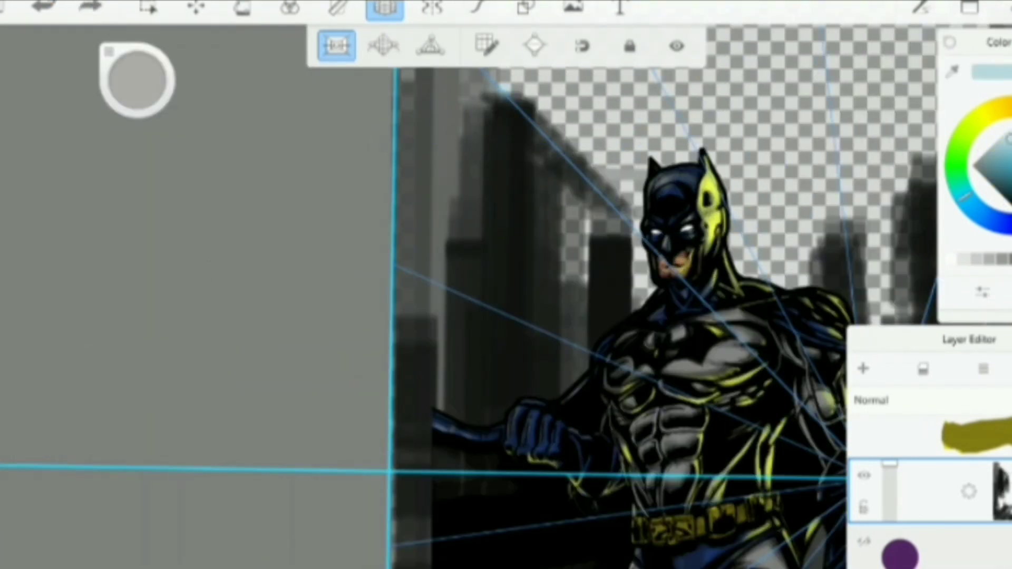
left_click_drag(491, 126, 492, 282)
key("ctrl+z")
left_click_drag(490, 93, 490, 359)
left_click_drag(505, 111, 504, 419)
left_click_drag(516, 109, 517, 312)
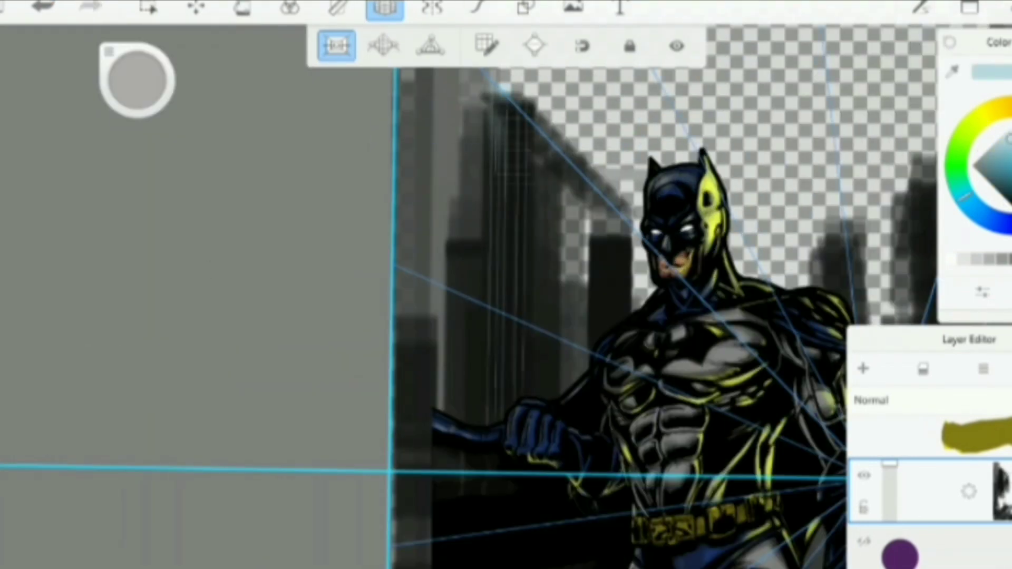
left_click(384, 9)
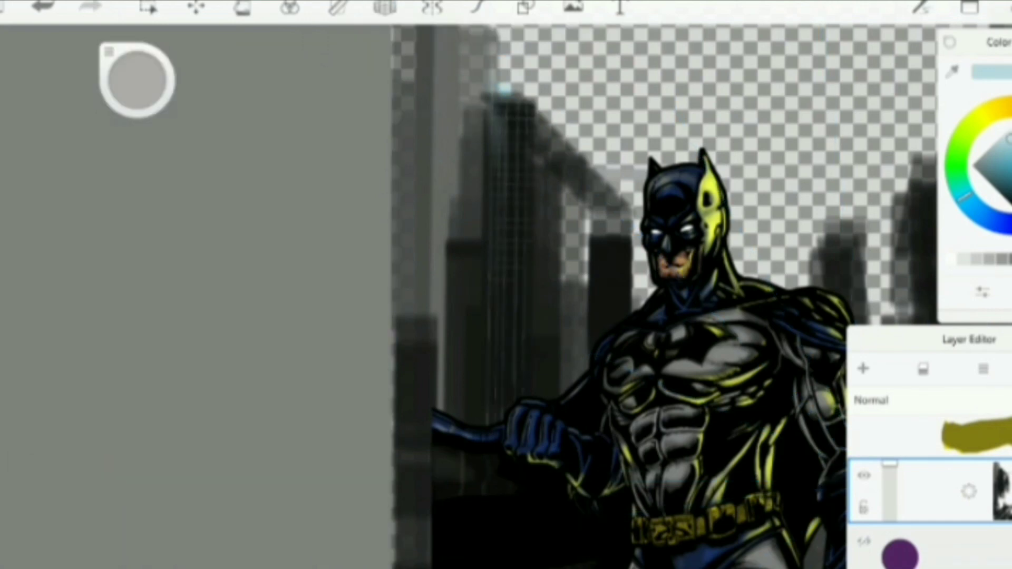
left_click(384, 9)
Wash a dark, smoky blue-grey haze across the sky around the skyline with the Salty Watercolor brush
left_click(195, 355)
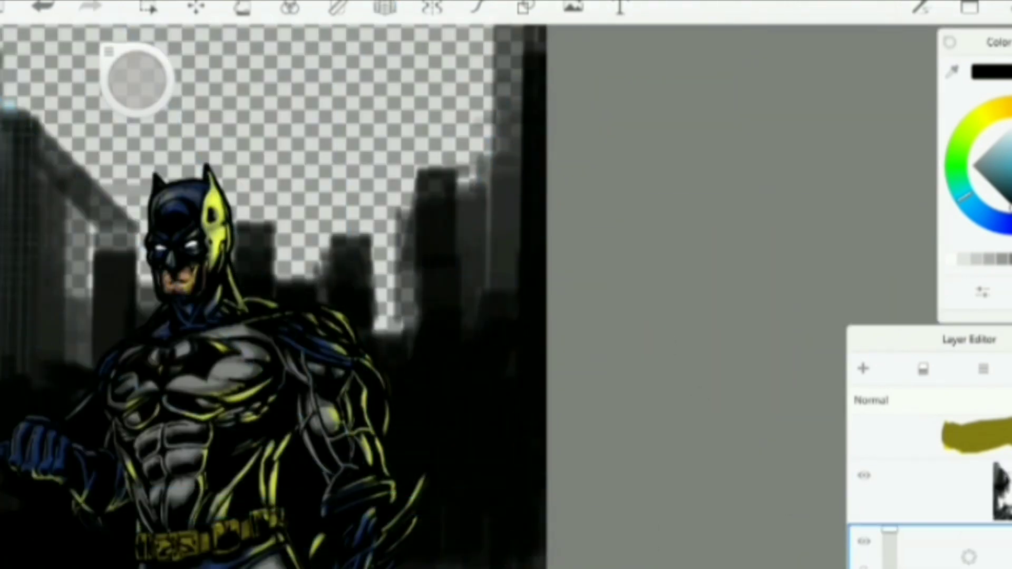
left_click(993, 158)
left_click(109, 52)
left_click(157, 419)
scroll(229, 327, "down", 8)
left_click(232, 357)
left_click(157, 433)
left_click_drag(137, 80, 878, 84)
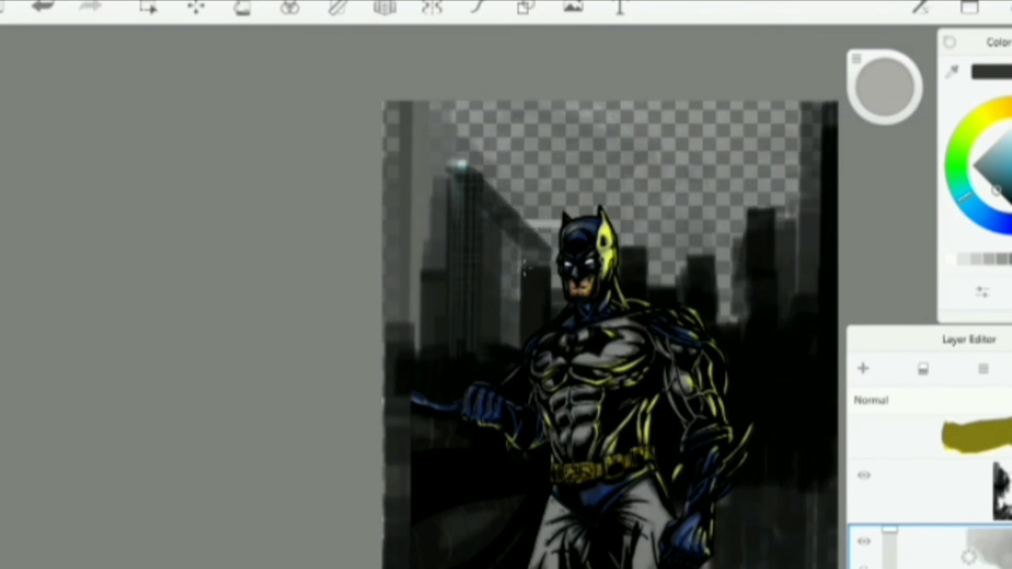
mouse_move(884, 87)
left_mouse_down()
mouse_move(813, 93)
mouse_move(894, 66)
left_mouse_up()
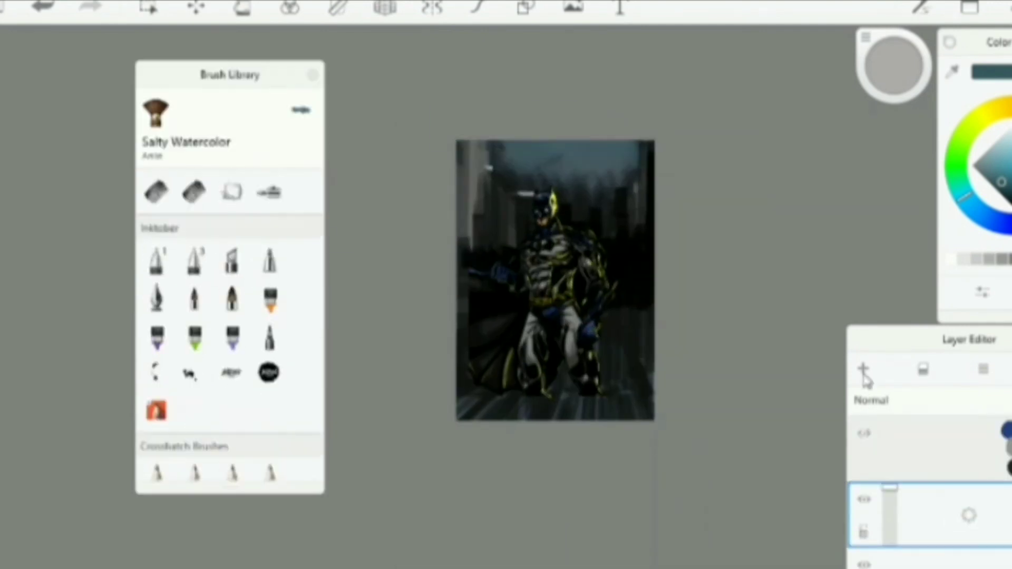
Switch brushes and shade the ground, the figure's lower legs and the left edge of the picture with near-black strokes
scroll(230, 343, "down", 5)
left_click(192, 420)
left_click(313, 75)
left_click(1005, 200)
key("ctrl+z")
left_click_drag(893, 66, 737, 71)
left_click_drag(500, 387, 601, 389)
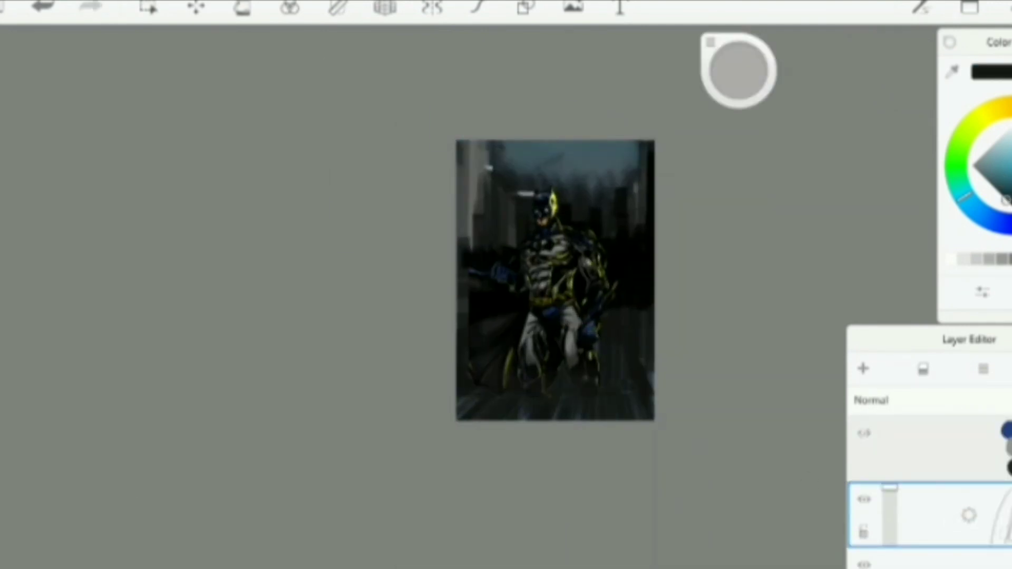
left_click_drag(470, 266, 465, 327)
left_click_drag(645, 403, 498, 405)
left_click_drag(461, 172, 462, 243)
Add a new layer beneath the line art layer and set the colour to white for outlining the figure
left_click(863, 369)
left_click_drag(938, 515, 930, 566)
left_click(1010, 123)
left_click_drag(738, 70, 741, 72)
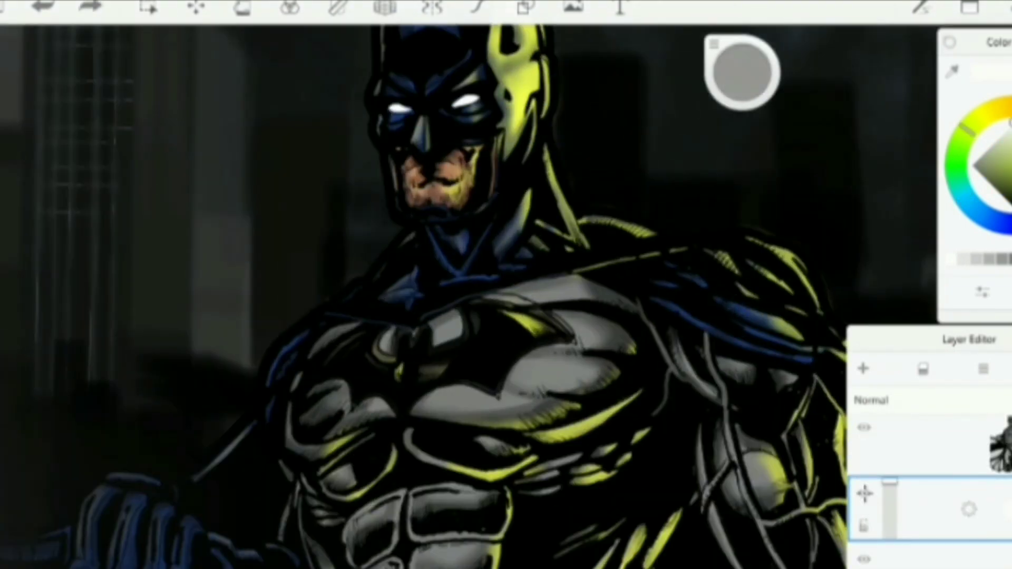
Trace a thin white outline along the left shoulder and the left side of the figure's head
mouse_move(402, 229)
left_mouse_down()
mouse_move(287, 330)
mouse_move(251, 405)
left_mouse_up()
left_click_drag(363, 129, 379, 163)
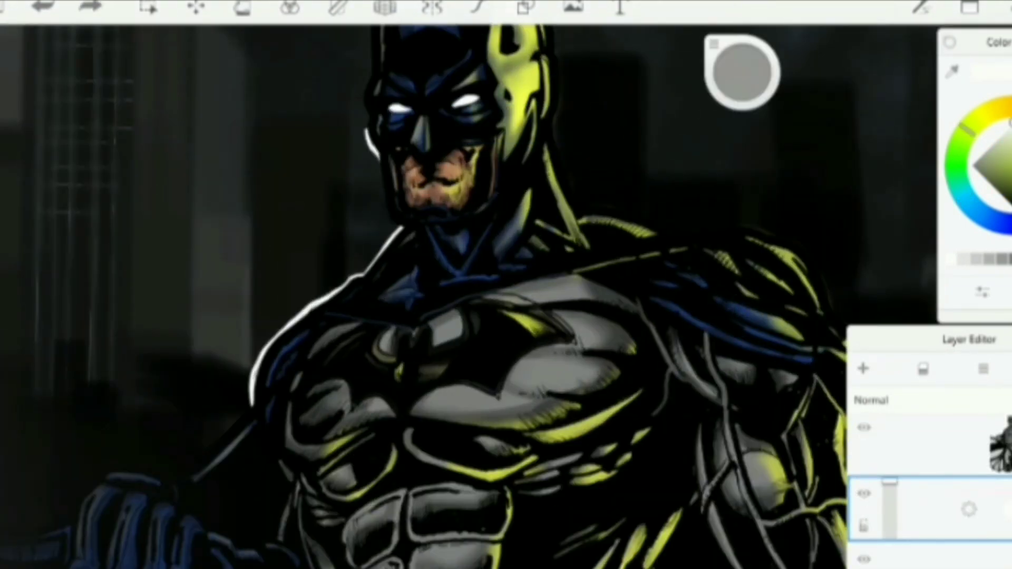
left_click_drag(367, 46, 372, 119)
left_click_drag(377, 161, 400, 229)
key("ctrl+z")
Trace the white outline down the right side of the neck and over the right shoulder
mouse_move(556, 26)
left_mouse_down()
mouse_move(572, 194)
mouse_move(680, 232)
mouse_move(794, 239)
left_mouse_up()
key("ctrl+z")
left_click_drag(527, 316, 368, 266)
scroll(624, 225, "up", 5)
mouse_move(417, 142)
left_mouse_down()
mouse_move(681, 179)
mouse_move(727, 310)
left_mouse_up()
left_click_drag(542, 128, 617, 150)
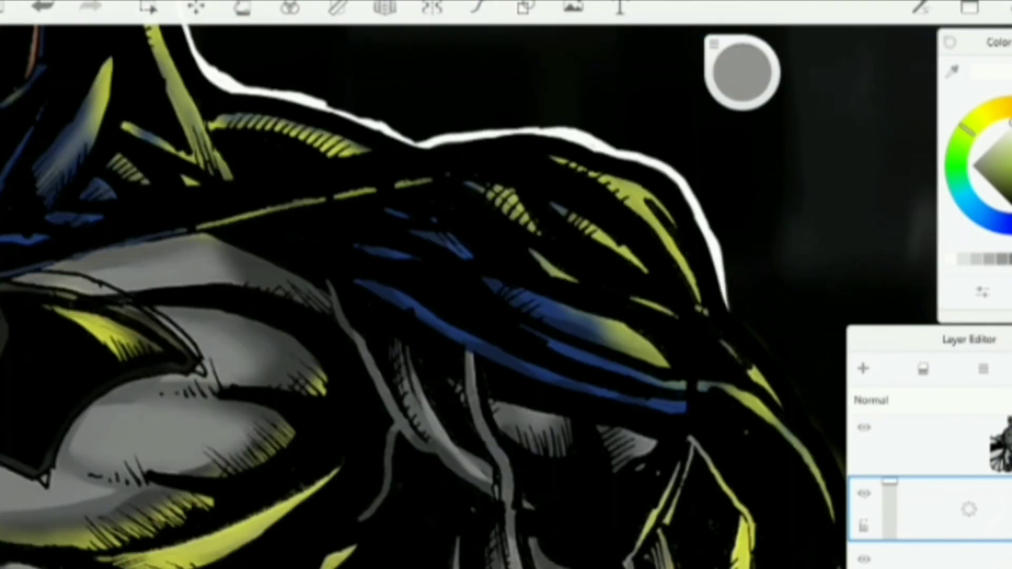
left_click_drag(324, 100, 442, 144)
scroll(564, 180, "down", 3)
key("ctrl+z")
Continue the white outline down the outer edge of the right upper arm to the top of the glove
scroll(747, 333, "up", 4)
left_click_drag(459, 73, 571, 244)
left_click_drag(454, 32, 535, 158)
mouse_move(573, 240)
left_mouse_down()
mouse_move(615, 321)
mouse_move(621, 390)
left_mouse_up()
key("ctrl+z")
mouse_move(577, 227)
left_mouse_down()
mouse_move(621, 394)
mouse_move(476, 72)
mouse_move(468, 279)
left_mouse_up()
left_click_drag(467, 261, 507, 483)
left_click_drag(467, 389, 503, 478)
scroll(474, 316, "down", 5)
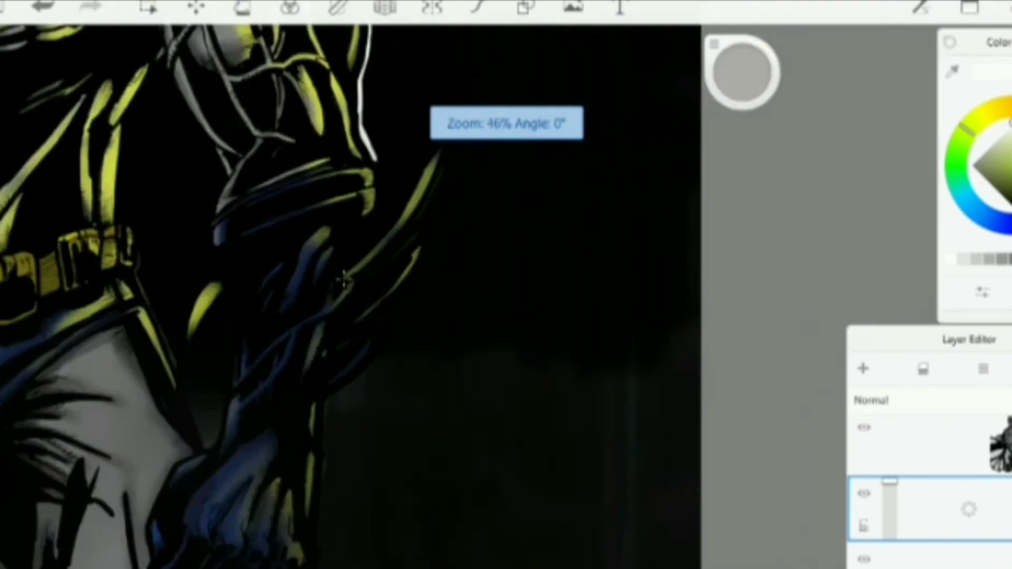
Outline the glove's upper edge and its uppermost blade fins in white on the right forearm
scroll(395, 222, "up", 5)
mouse_move(339, 31)
left_mouse_down()
mouse_move(364, 134)
mouse_move(472, 25)
left_mouse_up()
left_click_drag(443, 216, 301, 387)
left_click_drag(542, 27, 337, 340)
left_click_drag(308, 378, 470, 237)
left_click_drag(498, 217, 317, 369)
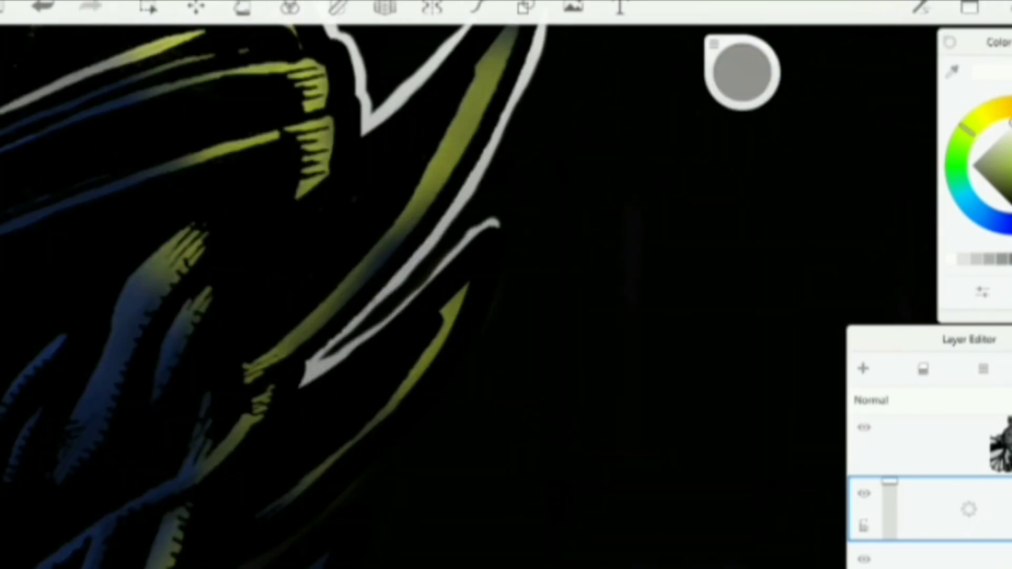
Outline the remaining glove fins, the right fist and the gap between the arm and hip in white
left_click_drag(316, 532, 477, 32)
mouse_move(373, 186)
left_mouse_down()
mouse_move(372, 324)
mouse_move(346, 536)
left_mouse_up()
left_click_drag(396, 60, 392, 74)
left_click_drag(510, 63, 287, 416)
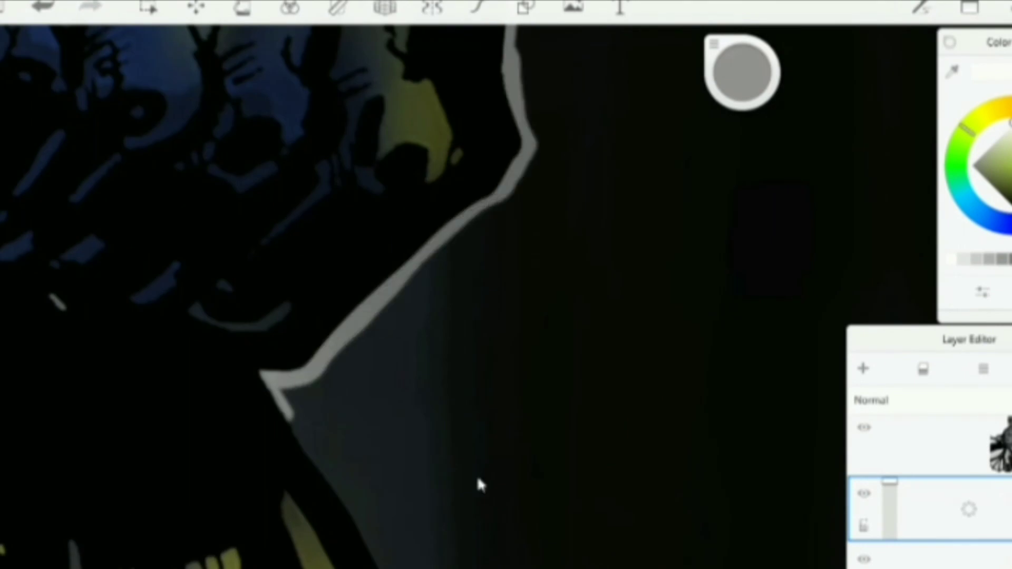
mouse_move(421, 217)
left_mouse_down()
mouse_move(363, 422)
mouse_move(524, 119)
left_mouse_up()
scroll(510, 244, "down", 5)
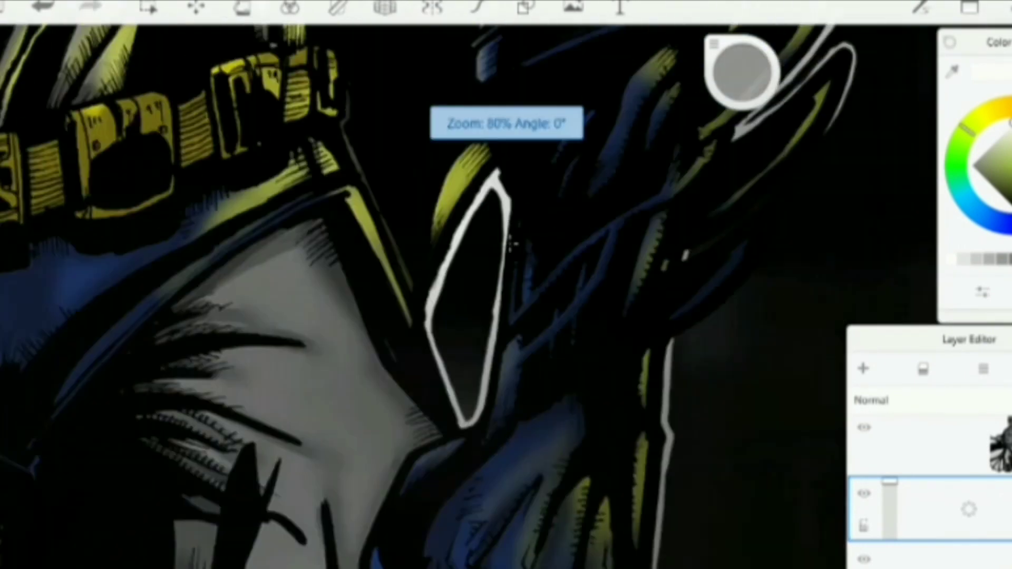
Trace the outer and inner contours of the figure's legs with the white outline
left_click_drag(317, 128, 322, 228)
left_click_drag(498, 445, 510, 480)
left_click_drag(302, 363, 138, 196)
mouse_move(230, 29)
left_mouse_down()
mouse_move(270, 219)
mouse_move(405, 380)
mouse_move(425, 429)
left_mouse_up()
mouse_move(381, 285)
left_mouse_down()
mouse_move(560, 423)
mouse_move(575, 27)
left_mouse_up()
left_click_drag(301, 566, 583, 27)
key("ctrl+z")
left_click_drag(532, 169, 596, 27)
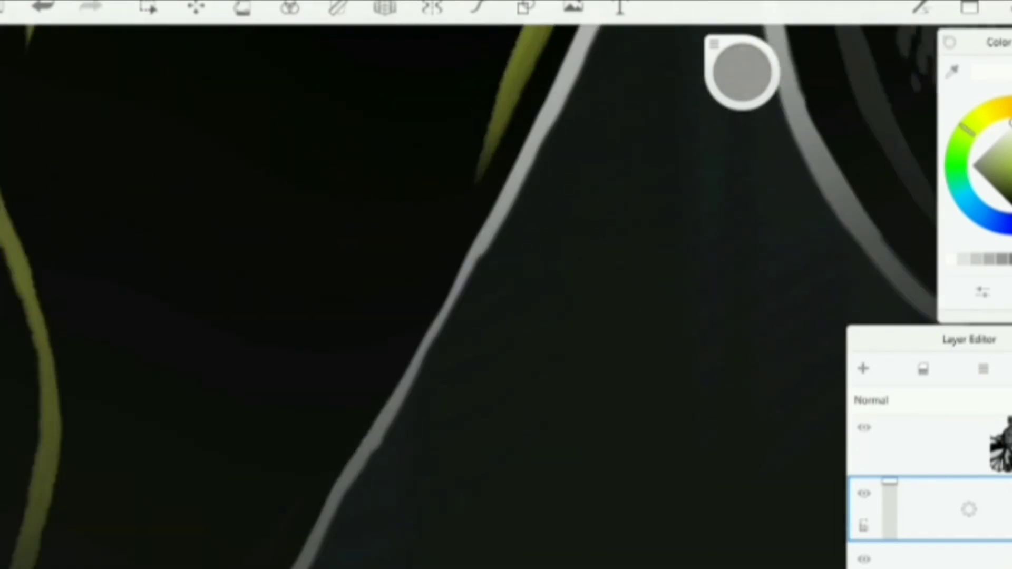
Extend the white outline along the left arm down to the gloved fist
scroll(634, 190, "down", 5)
scroll(634, 189, "up", 5)
left_click_drag(458, 330, 556, 176)
scroll(682, 181, "down", 5)
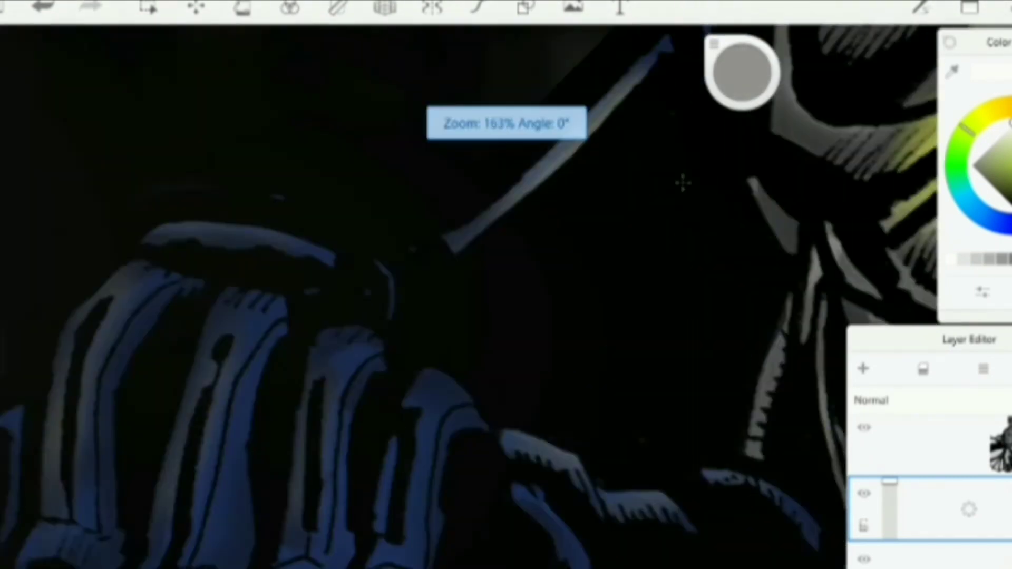
scroll(682, 181, "up", 5)
mouse_move(722, 105)
left_mouse_down()
mouse_move(464, 319)
mouse_move(79, 479)
left_mouse_up()
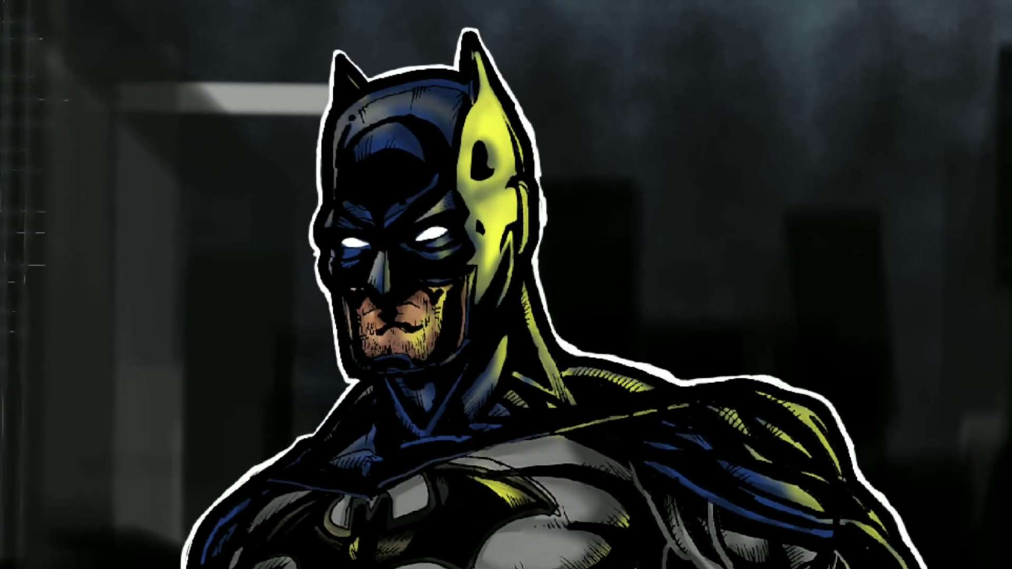